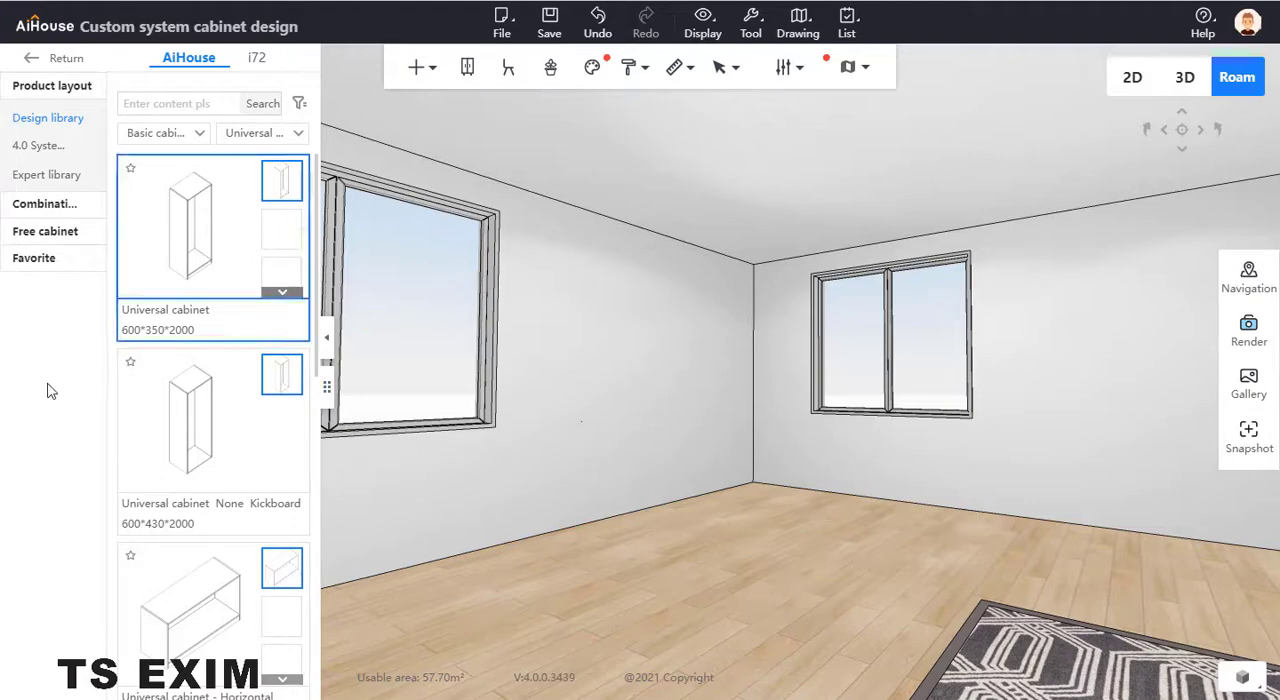
# - Place a Super Board (Unlimited) from the Parts panel class on the floor and set its width to 1200
pyautogui.click(197, 147)
pyautogui.click(271, 167)
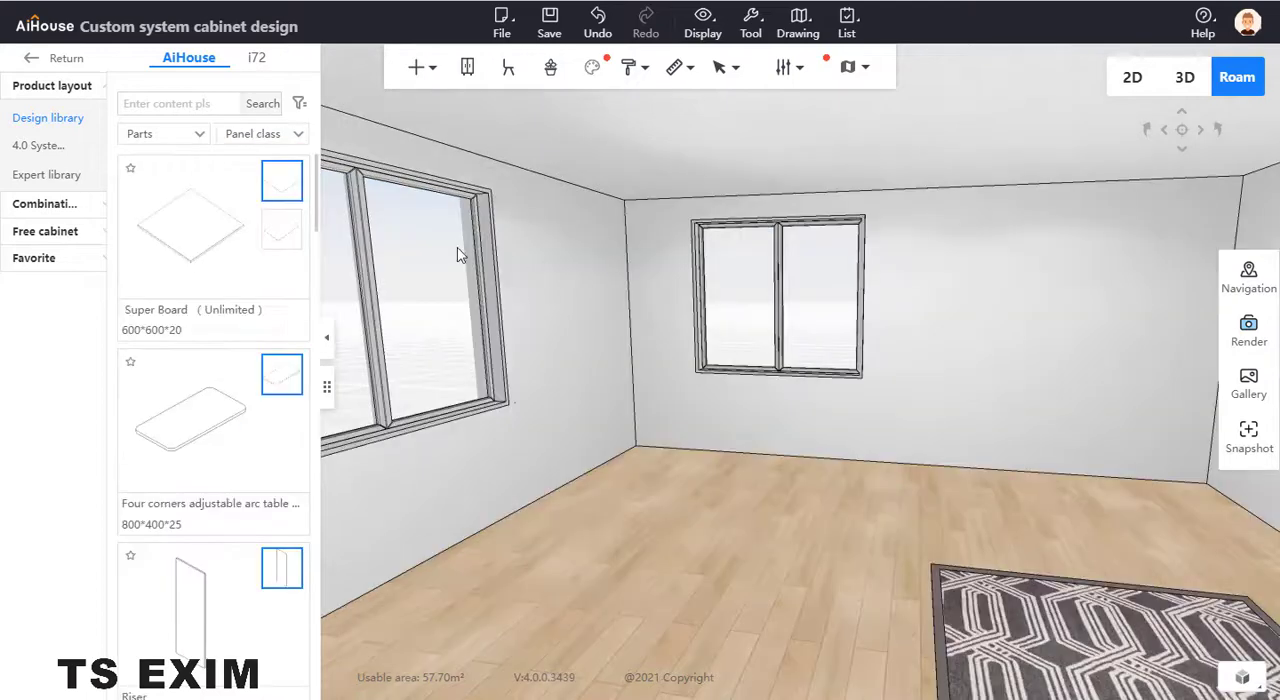
pyautogui.click(212, 248)
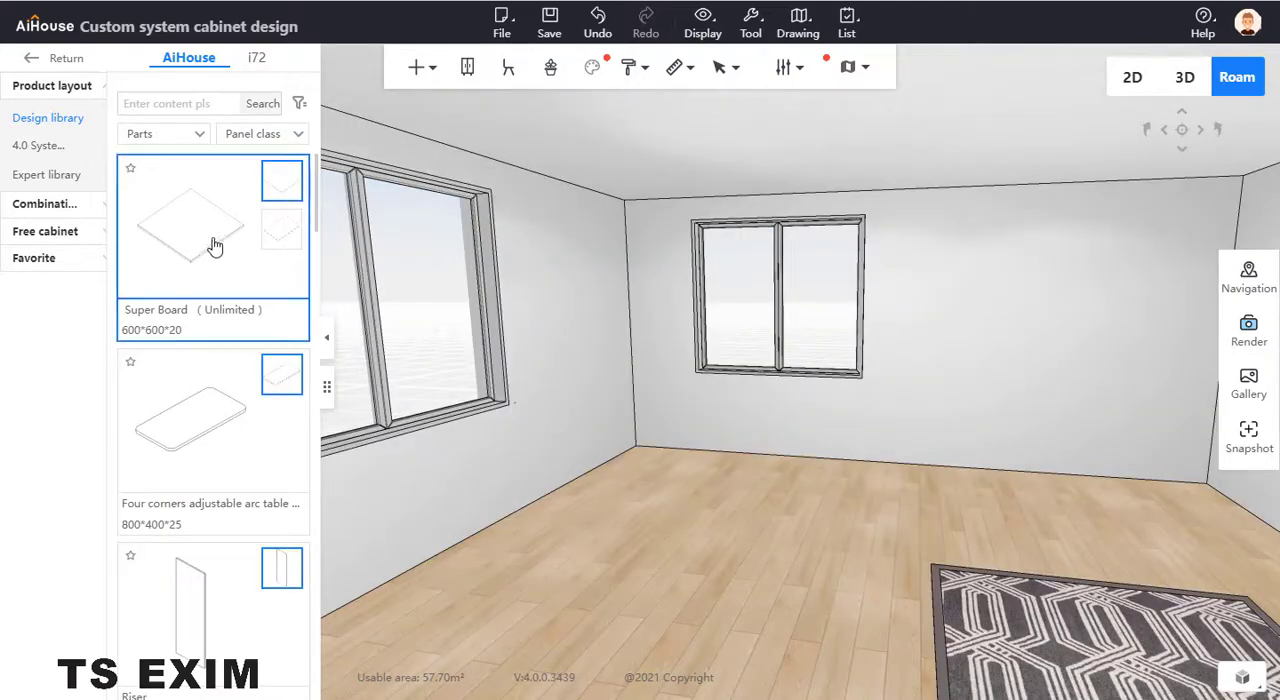
pyautogui.click(688, 505)
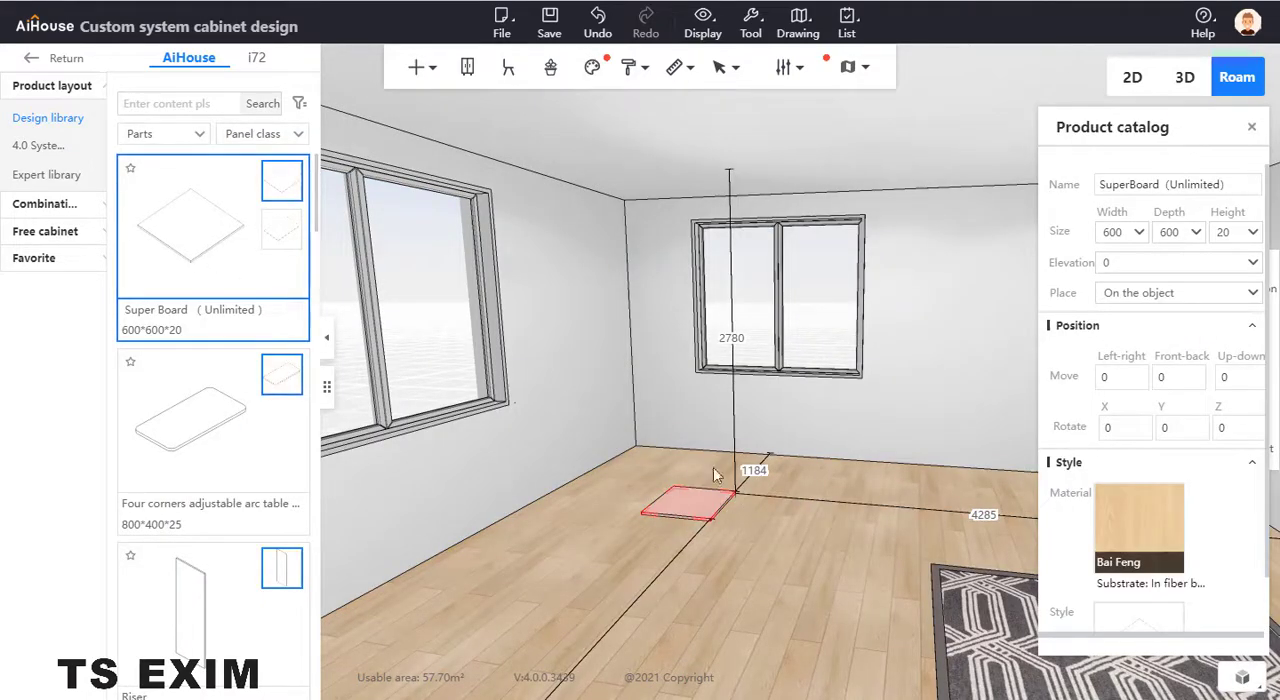
pyautogui.moveTo(1130, 230); pyautogui.dragTo(1071, 245)
pyautogui.write('12')
pyautogui.press('Return')
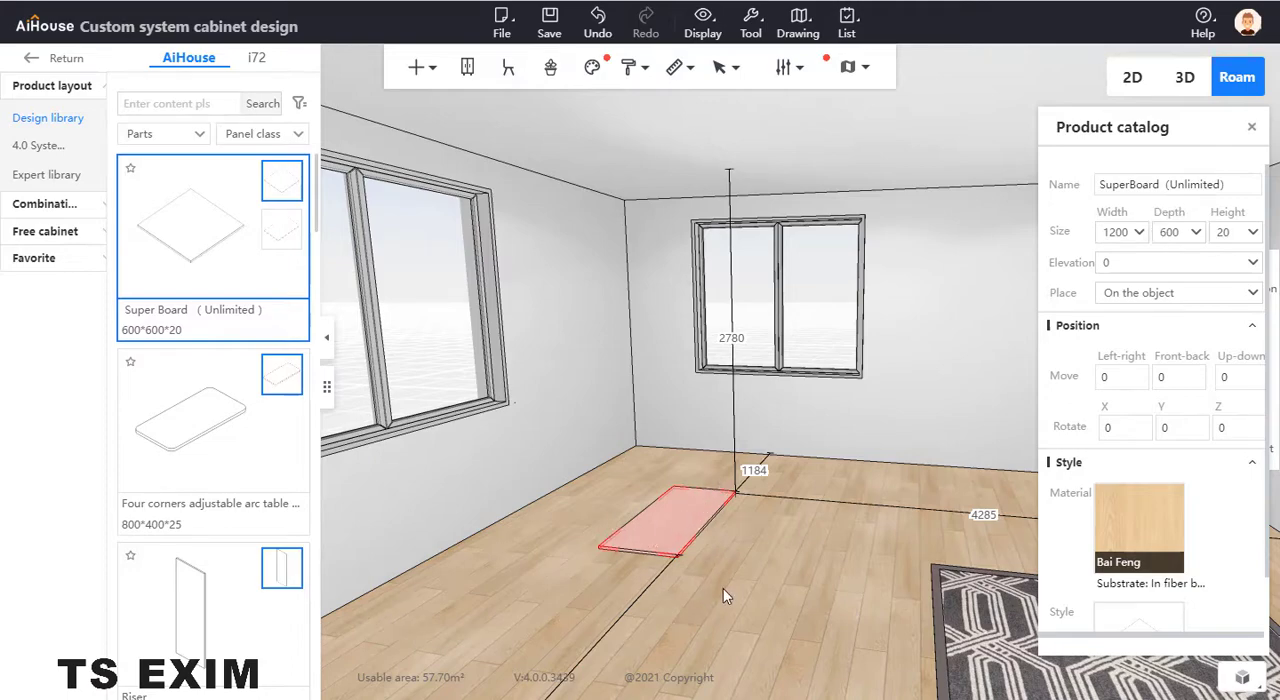
# - Open the floor board in panel point editing and delete its default rectangular outline
pyautogui.moveTo(723, 588); pyautogui.dragTo(772, 557)
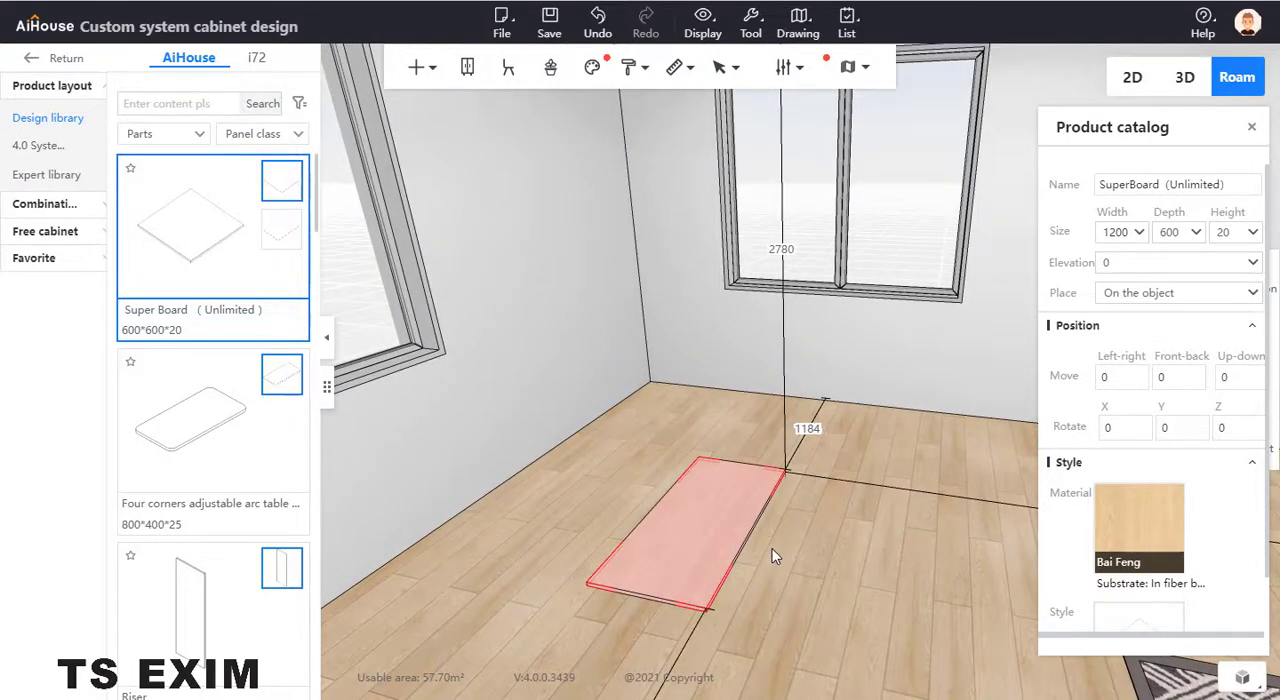
pyautogui.press('b')
pyautogui.rightClick(679, 528)
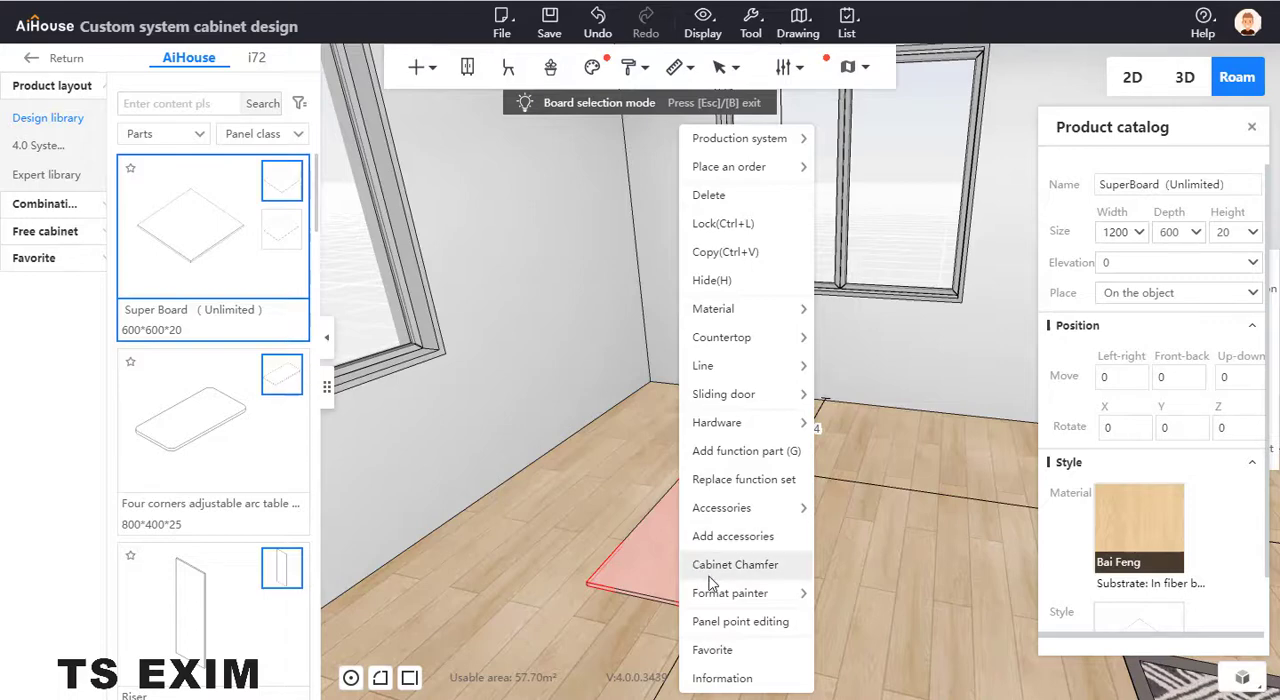
pyautogui.click(770, 622)
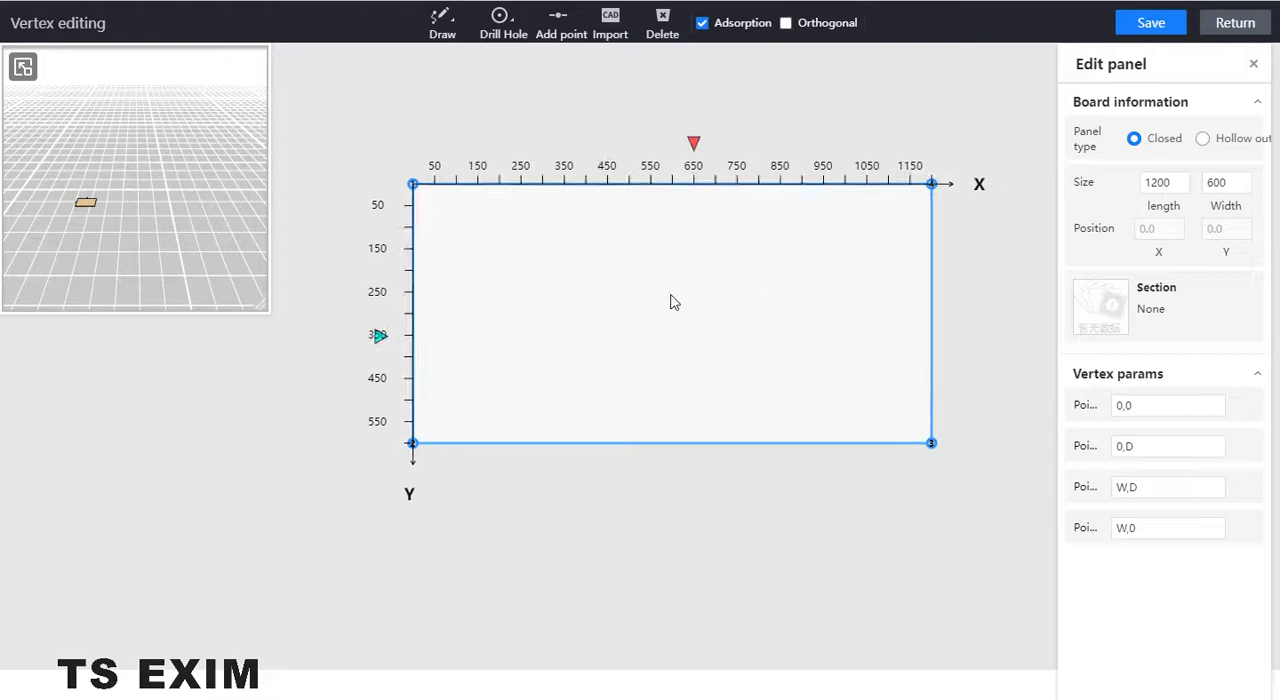
pyautogui.click(674, 302)
pyautogui.press('Delete')
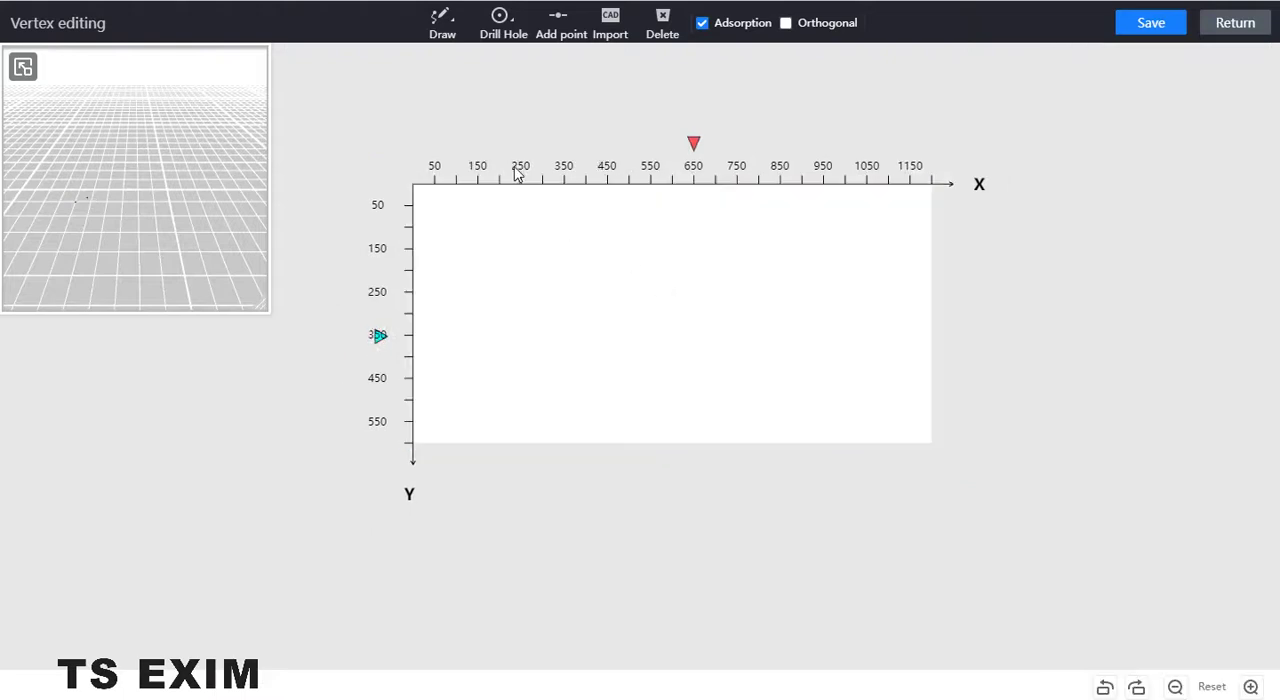
# - Draw a closed U-shaped outline through (200,0), (200,450), (1000,450), (1000,0), (1200,0), (1200,600), (0,600) and (0,0)
pyautogui.click(440, 24)
pyautogui.click(437, 60)
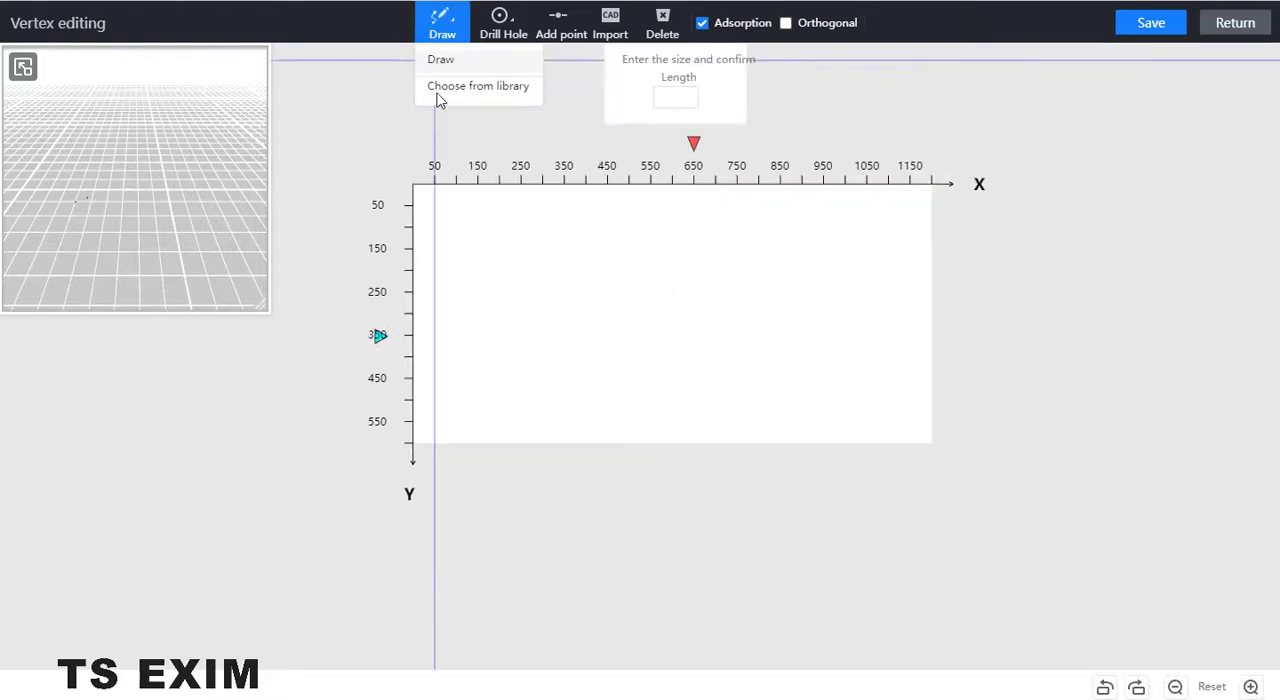
pyautogui.click(500, 186)
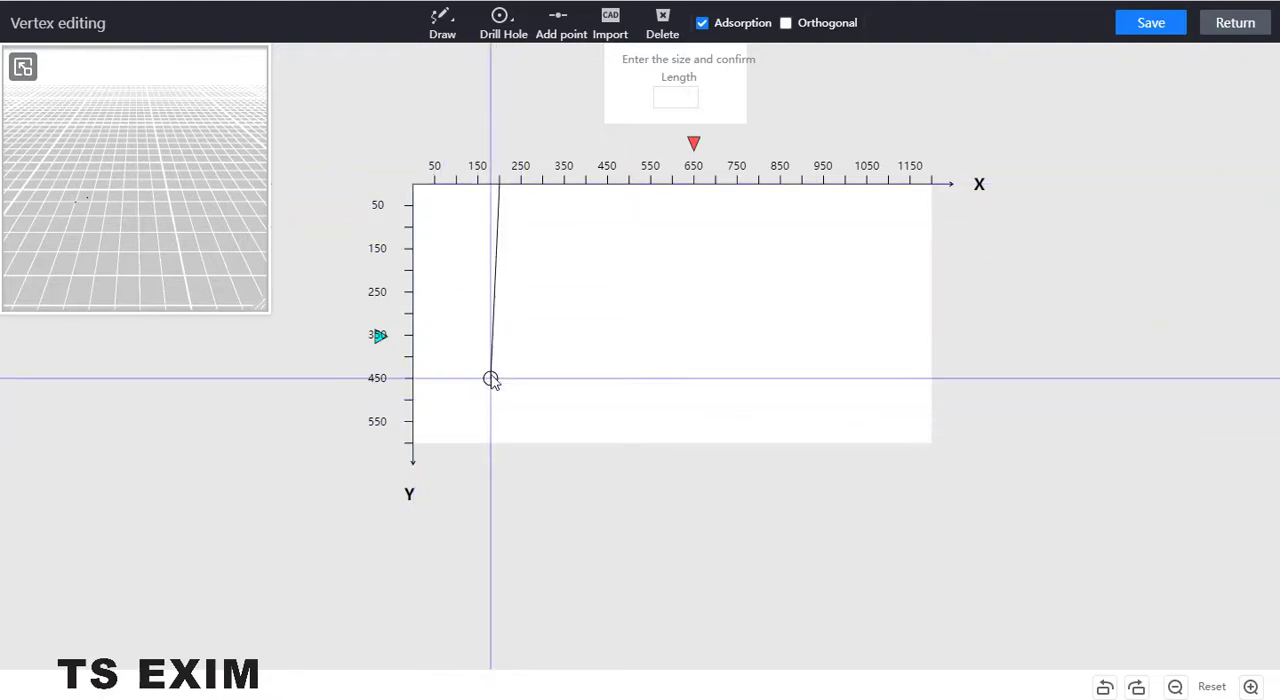
pyautogui.click(499, 378)
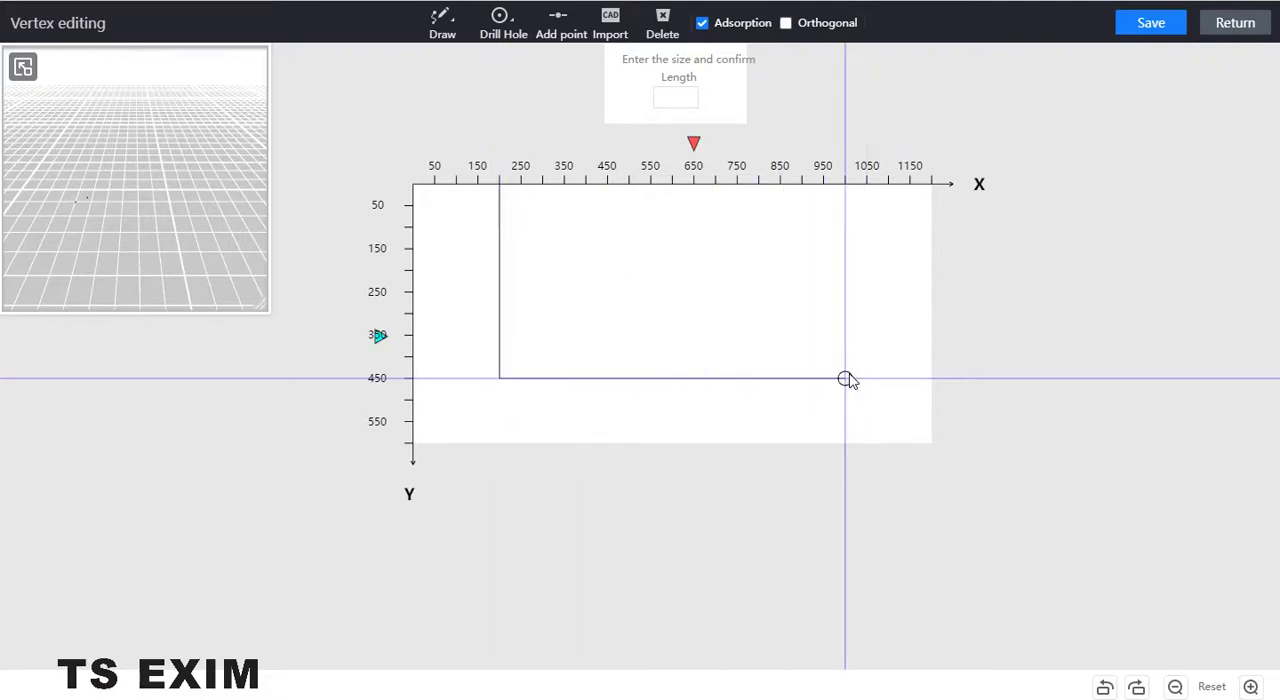
pyautogui.click(845, 378)
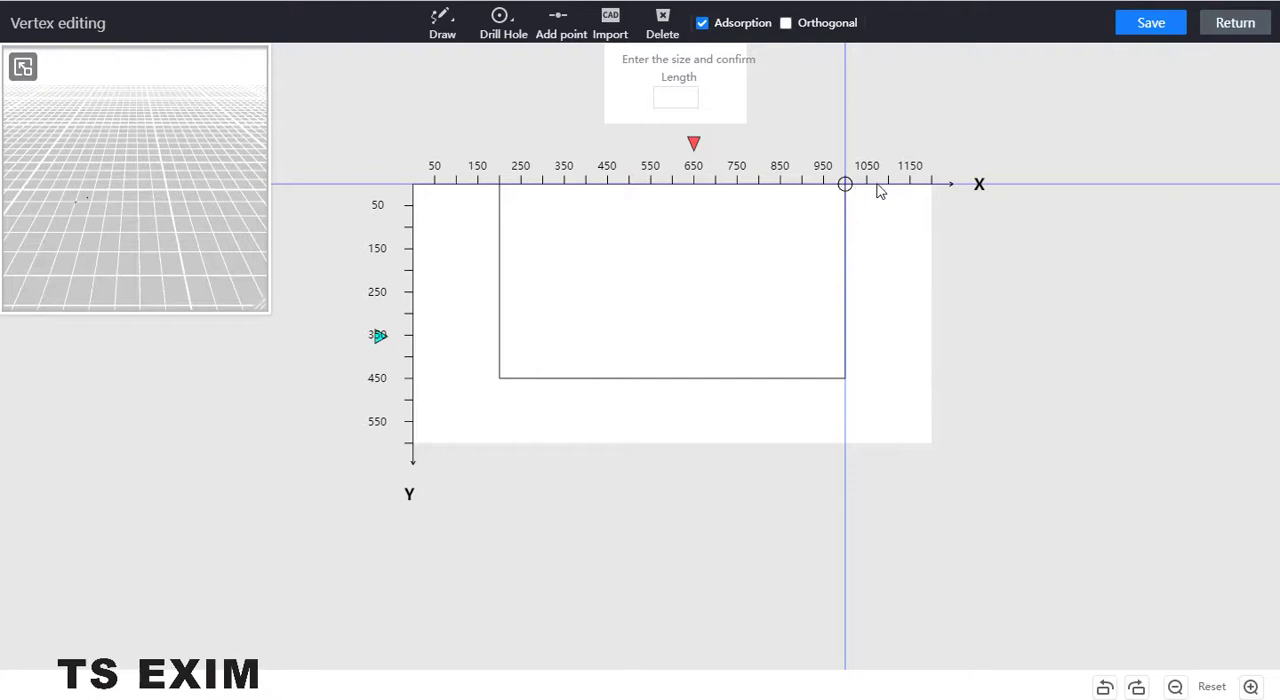
pyautogui.click(880, 192)
pyautogui.click(931, 196)
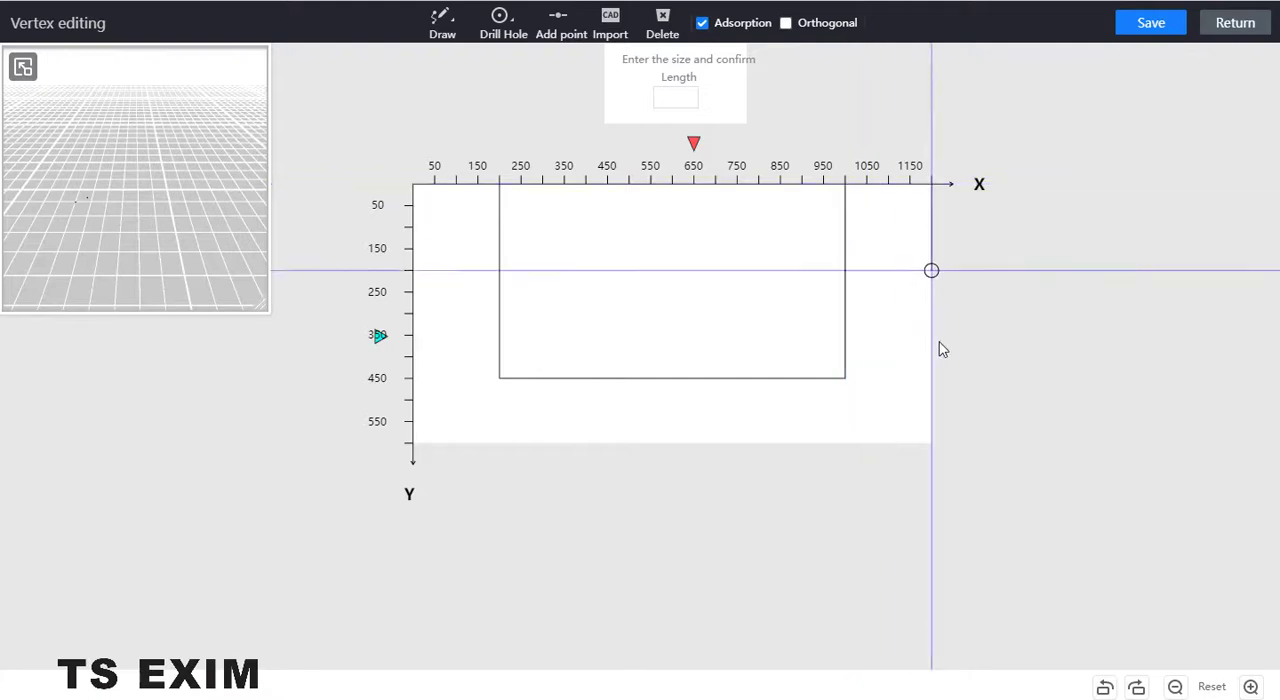
pyautogui.click(934, 443)
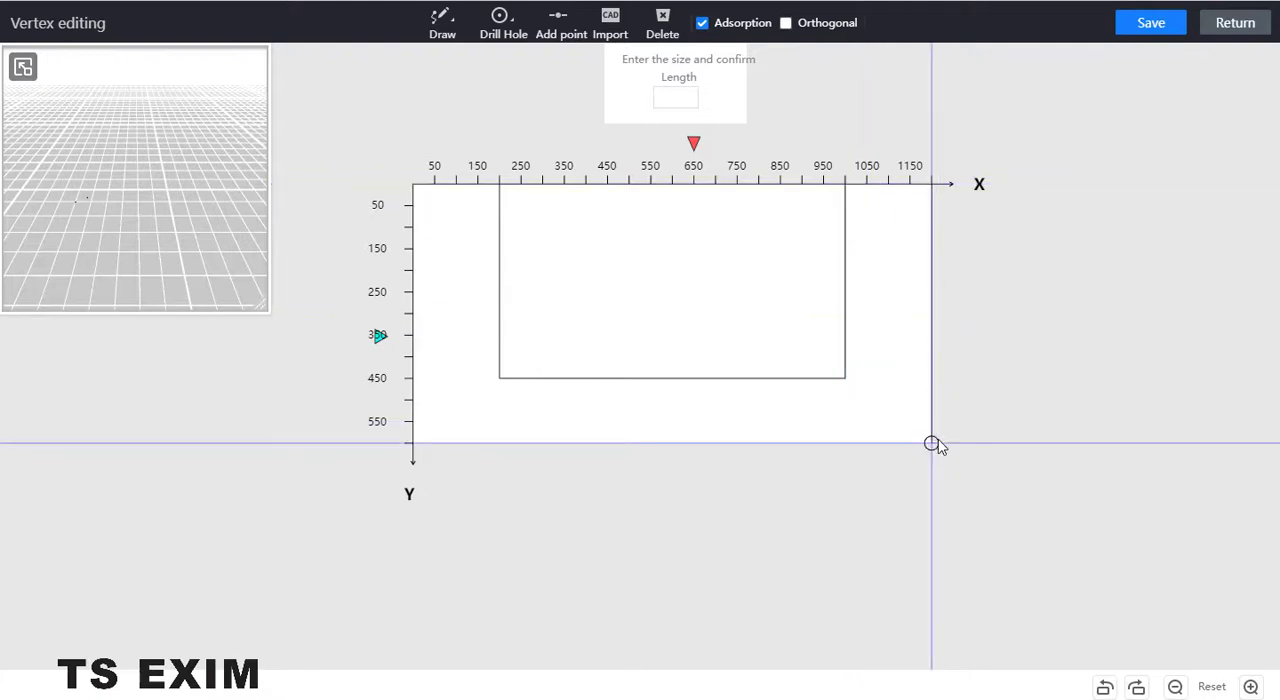
pyautogui.click(413, 441)
pyautogui.click(414, 194)
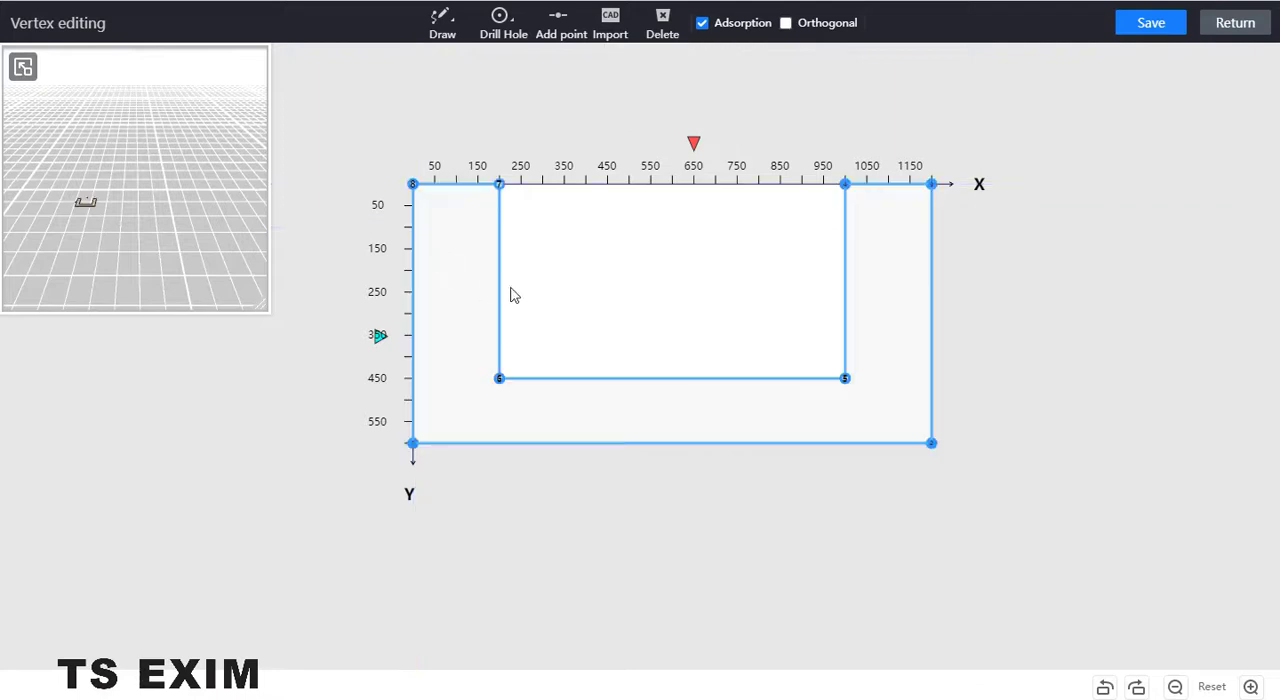
# - Apply outer fillets with radius 100 to the U-shape's two outer corners at (0,600) and (1200,600)
pyautogui.click(413, 443)
pyautogui.click(1115, 461)
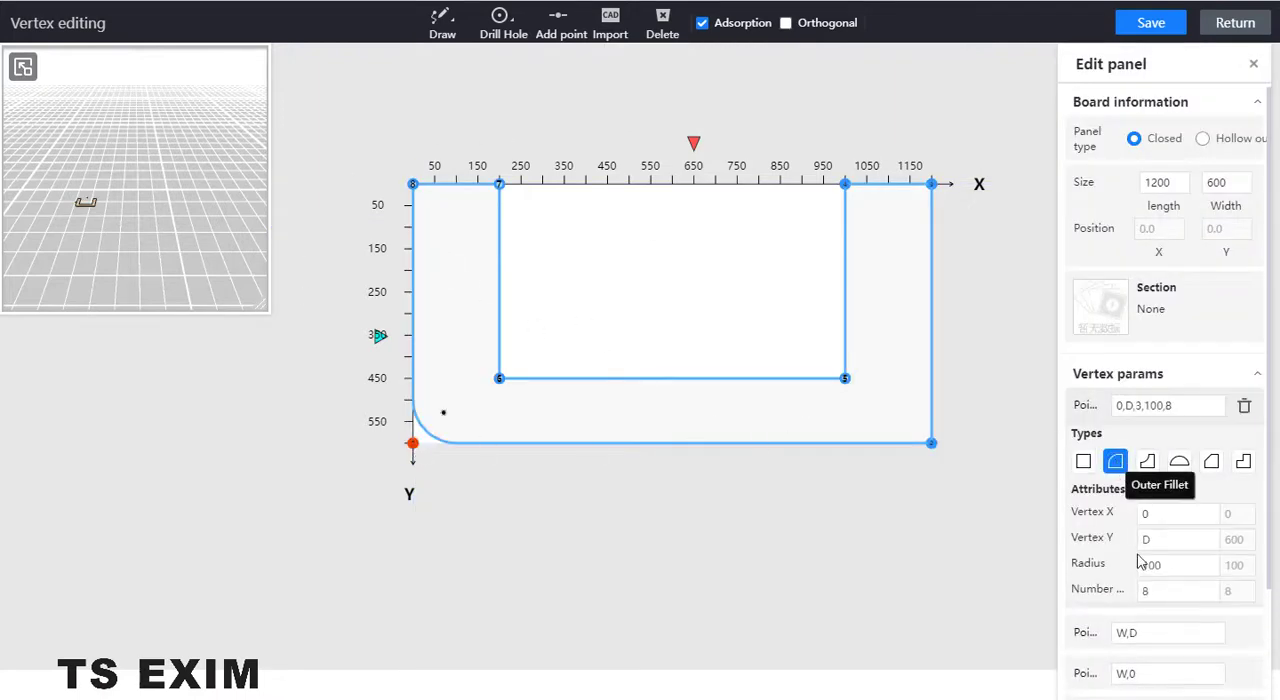
pyautogui.click(931, 443)
pyautogui.click(1115, 373)
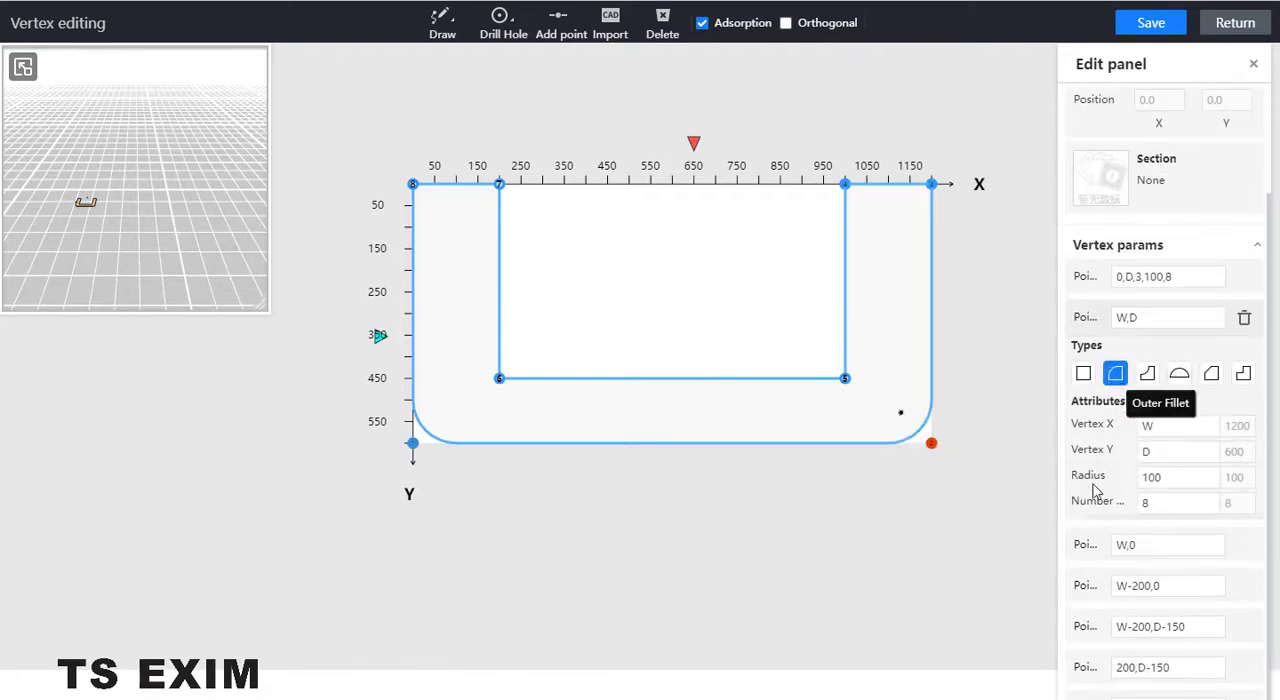
# - Apply outer fillets to the two inner corners at (1000,450) and (200,450), save the panel and return to the room
pyautogui.click(845, 379)
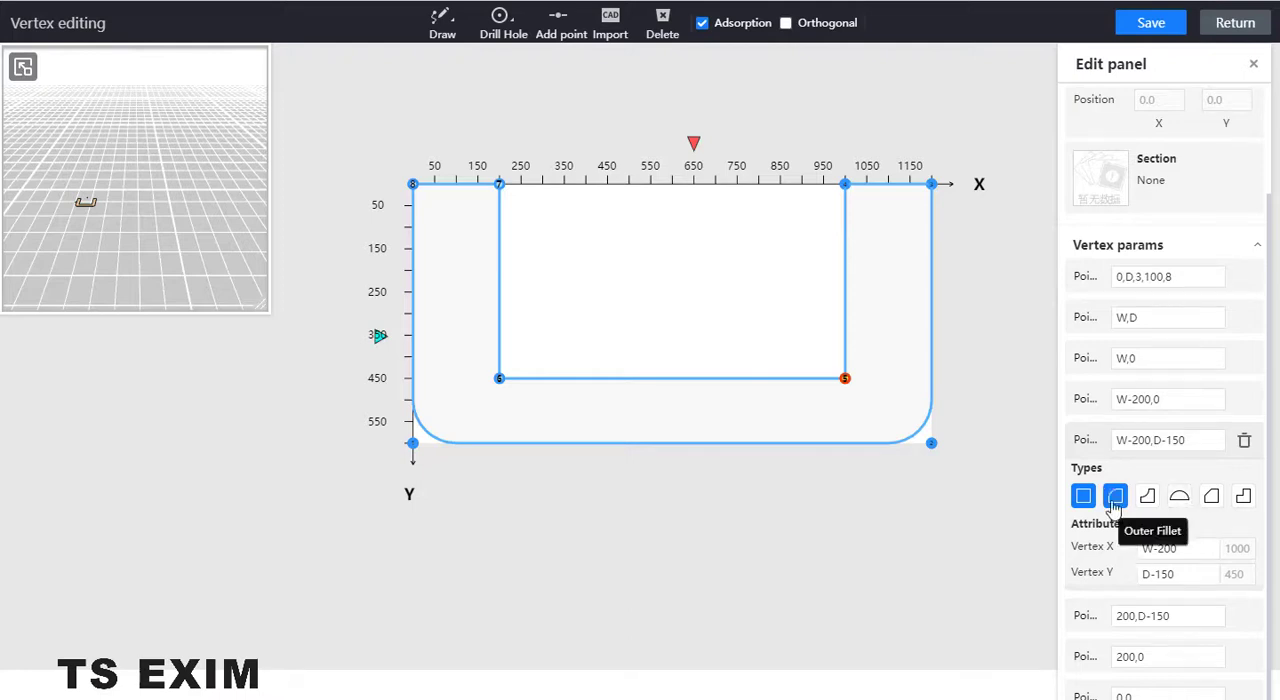
pyautogui.click(1115, 497)
pyautogui.click(499, 379)
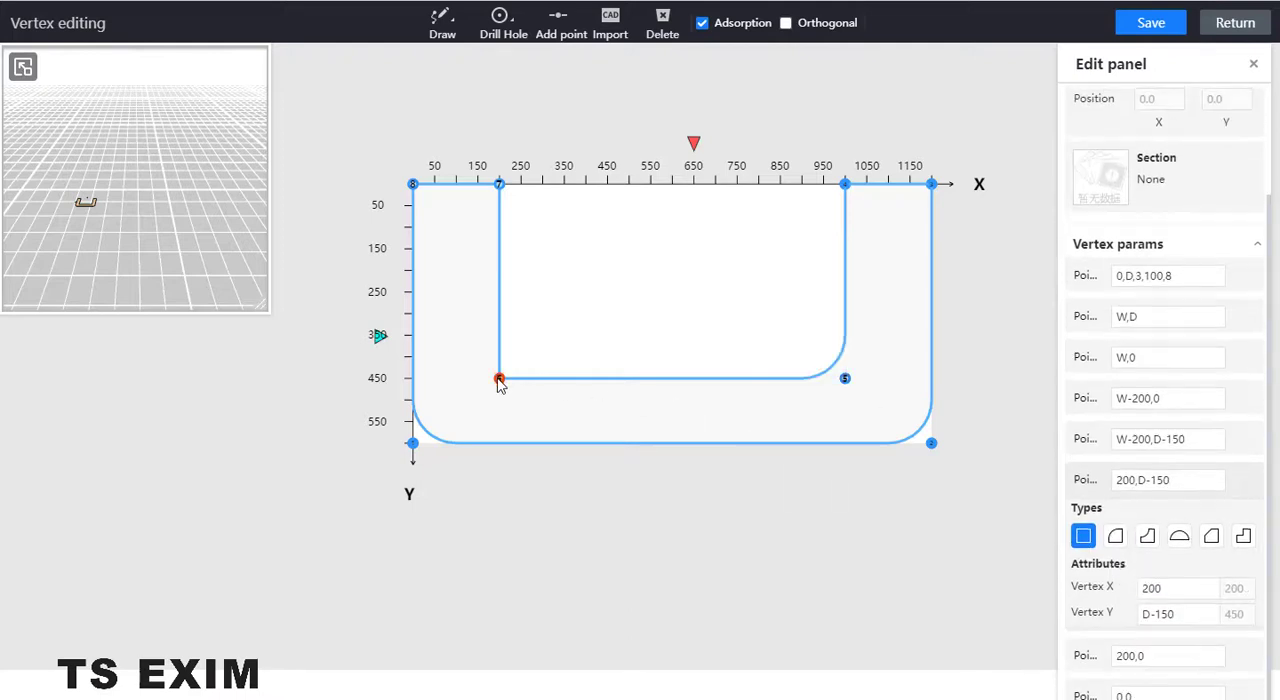
pyautogui.click(1115, 537)
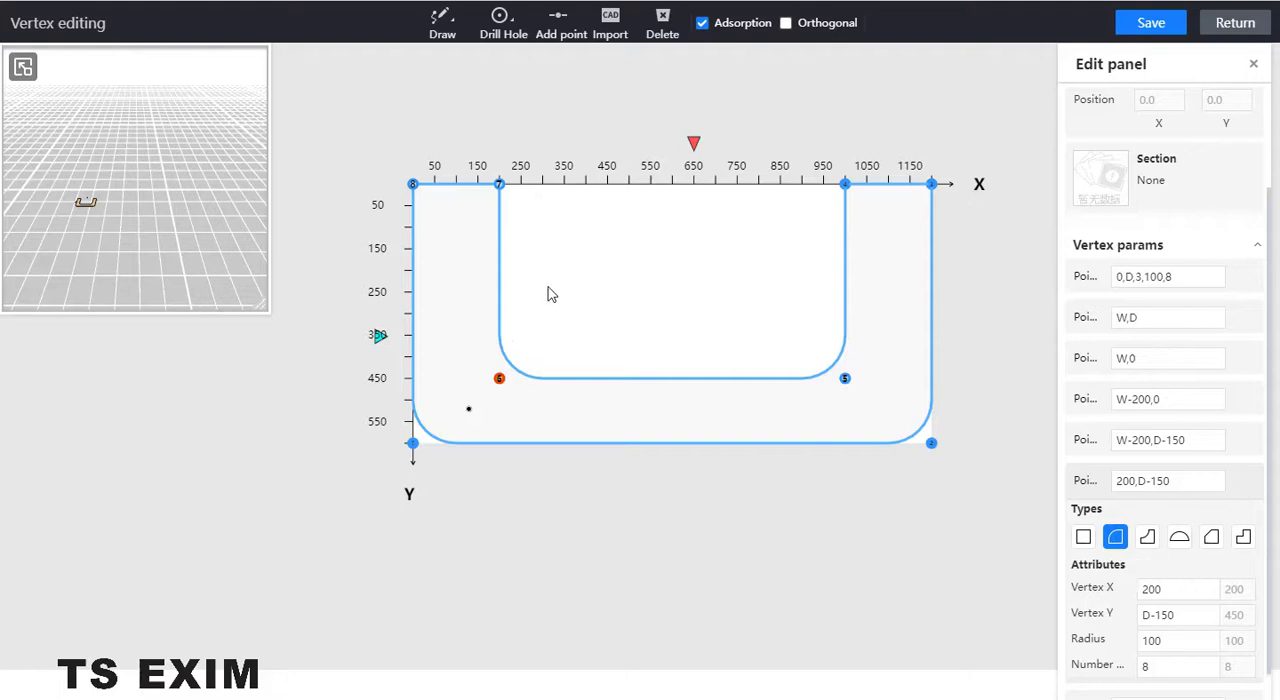
pyautogui.click(1152, 30)
pyautogui.click(1235, 23)
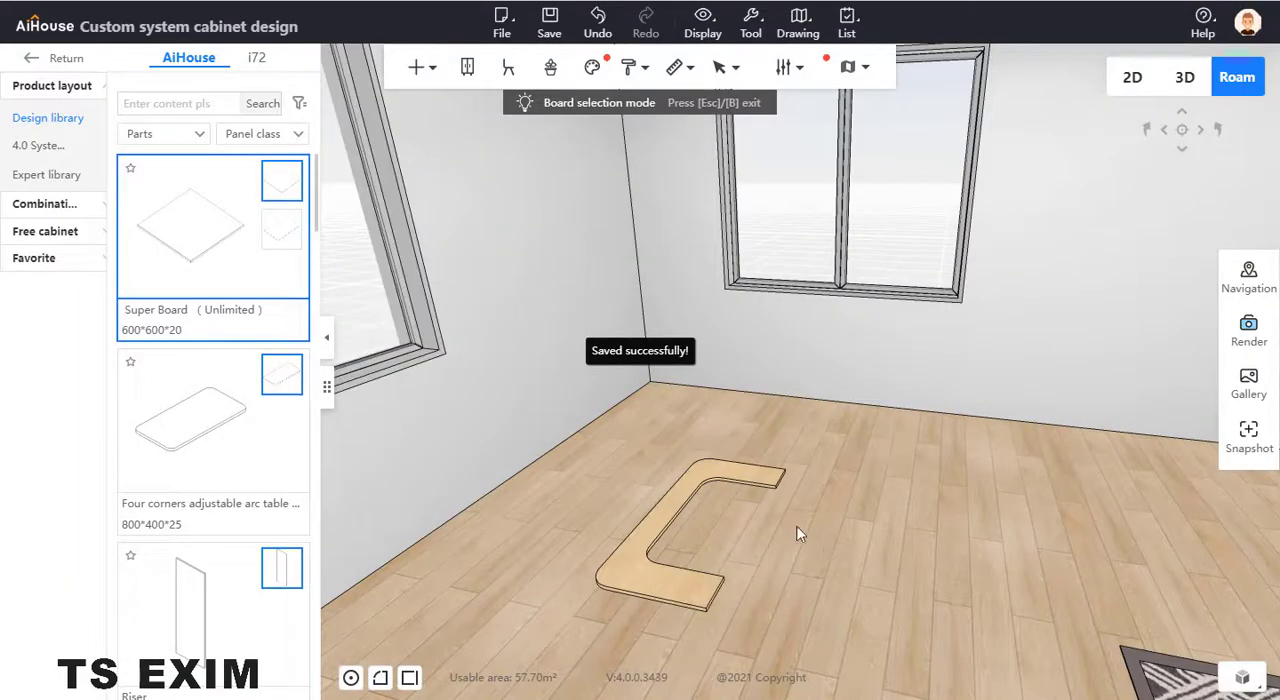
# - Rotate the U-shaped board 180 degrees about its vertical axis
pyautogui.click(681, 588)
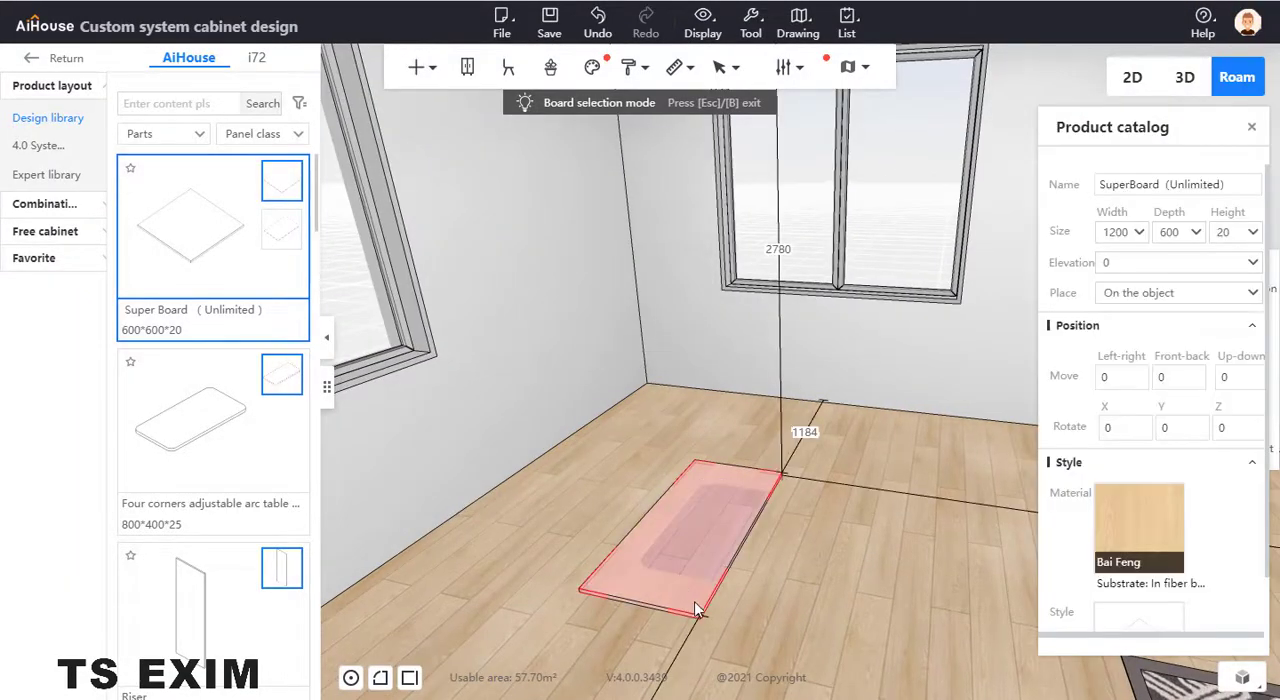
pyautogui.press('c')
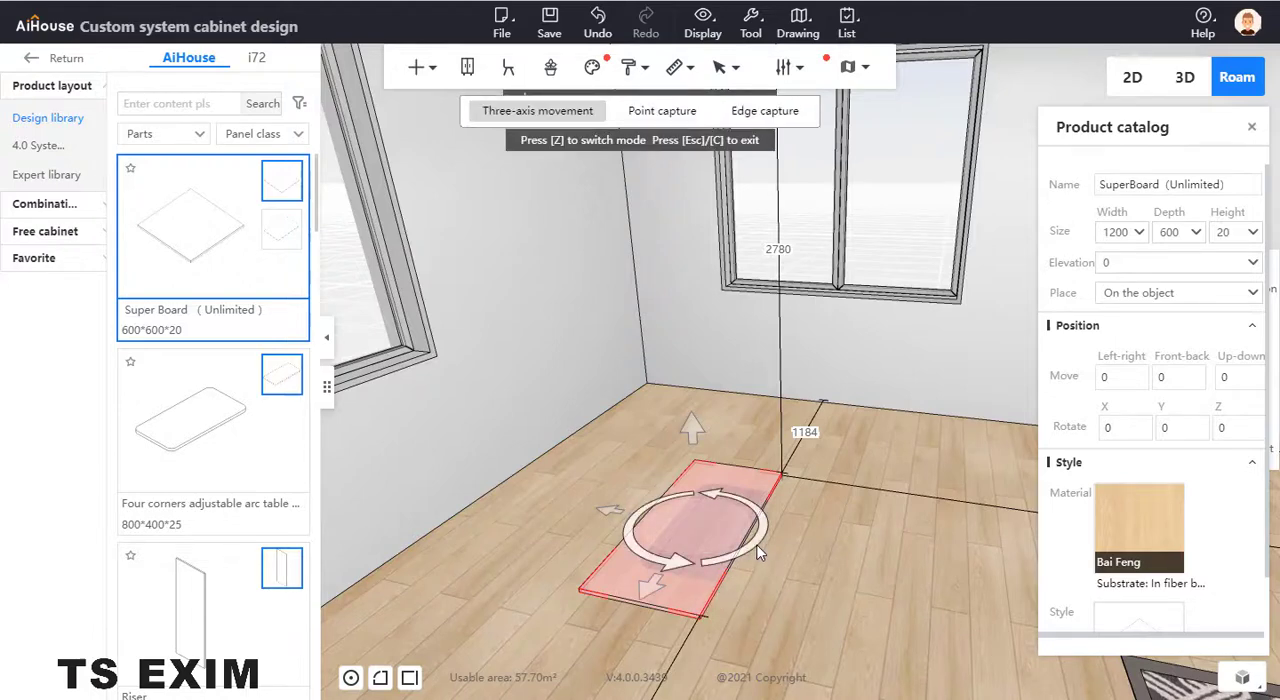
pyautogui.moveTo(763, 545); pyautogui.dragTo(708, 548)
pyautogui.click(831, 576)
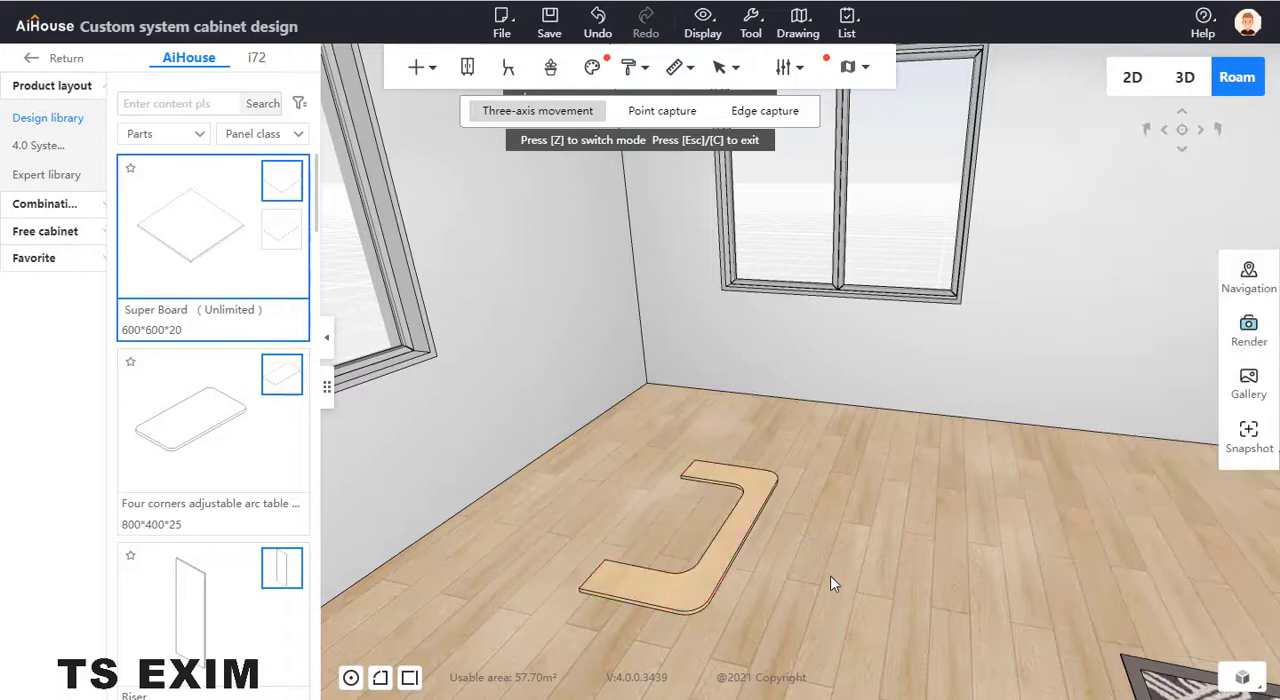
# - Leave the movement and board selection modes and duplicate the U-shaped board end to end toward the far wall
pyautogui.scroll(-2, 713, 514)
pyautogui.click(713, 514)
pyautogui.press('Escape')
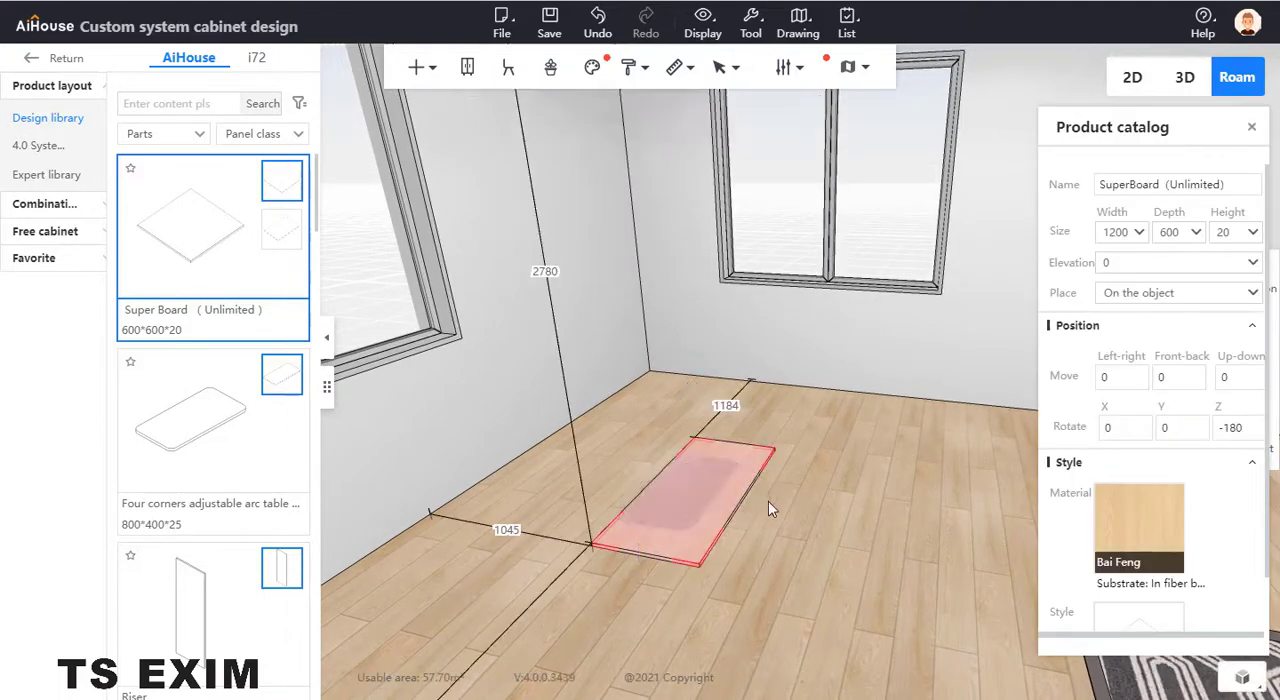
pyautogui.moveTo(741, 505); pyautogui.dragTo(738, 505, button='right')
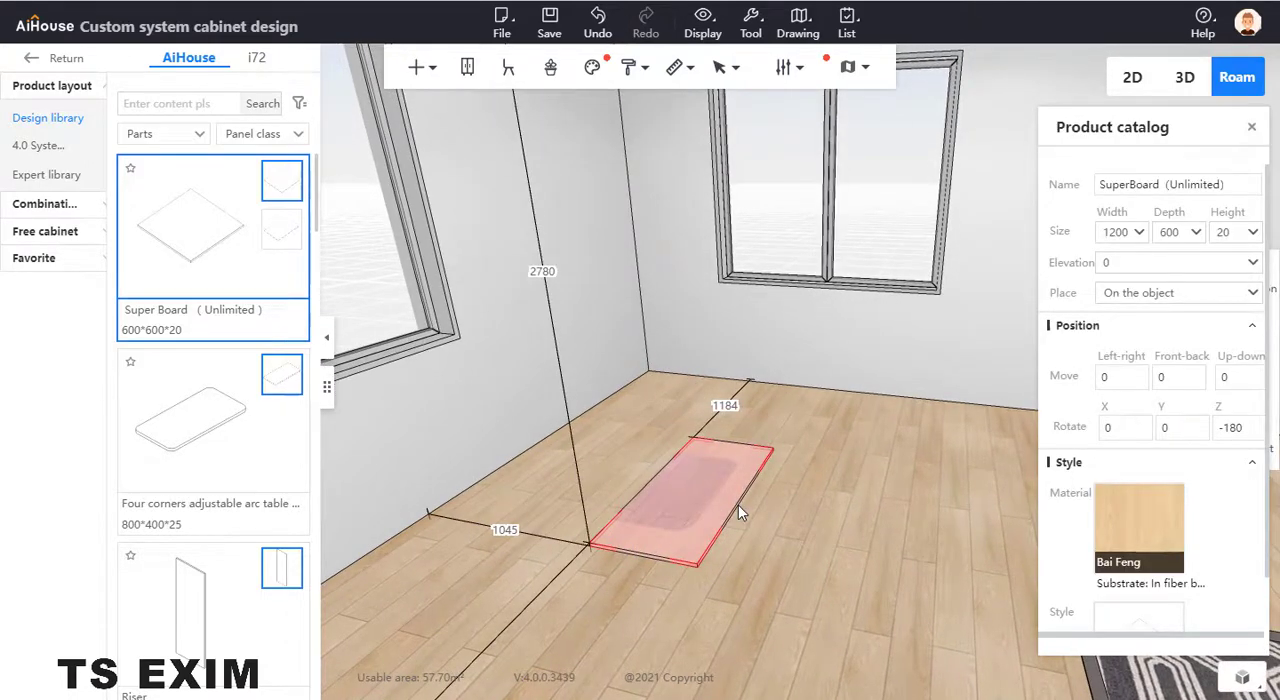
pyautogui.hotkey('ctrl', 'Up')
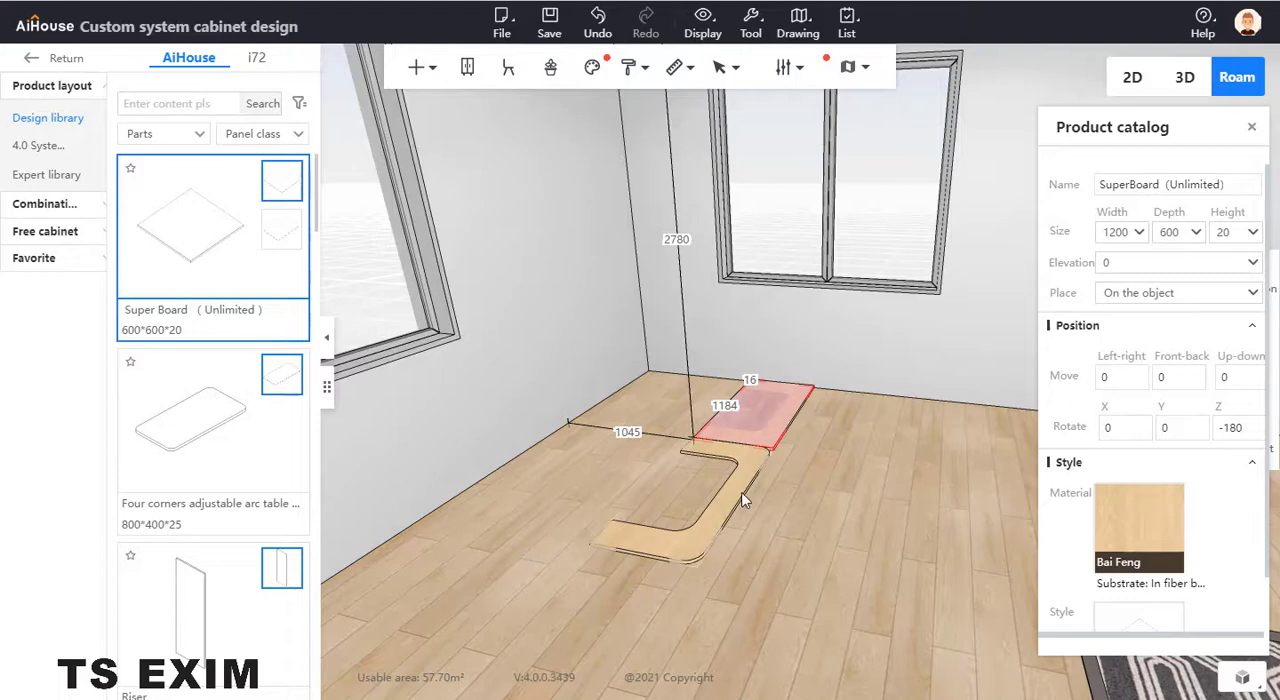
# - Set the original U-shaped board's height first to 900, then reduce it to 600
pyautogui.click(741, 493)
pyautogui.click(1229, 233)
pyautogui.moveTo(1204, 240); pyautogui.dragTo(1187, 243)
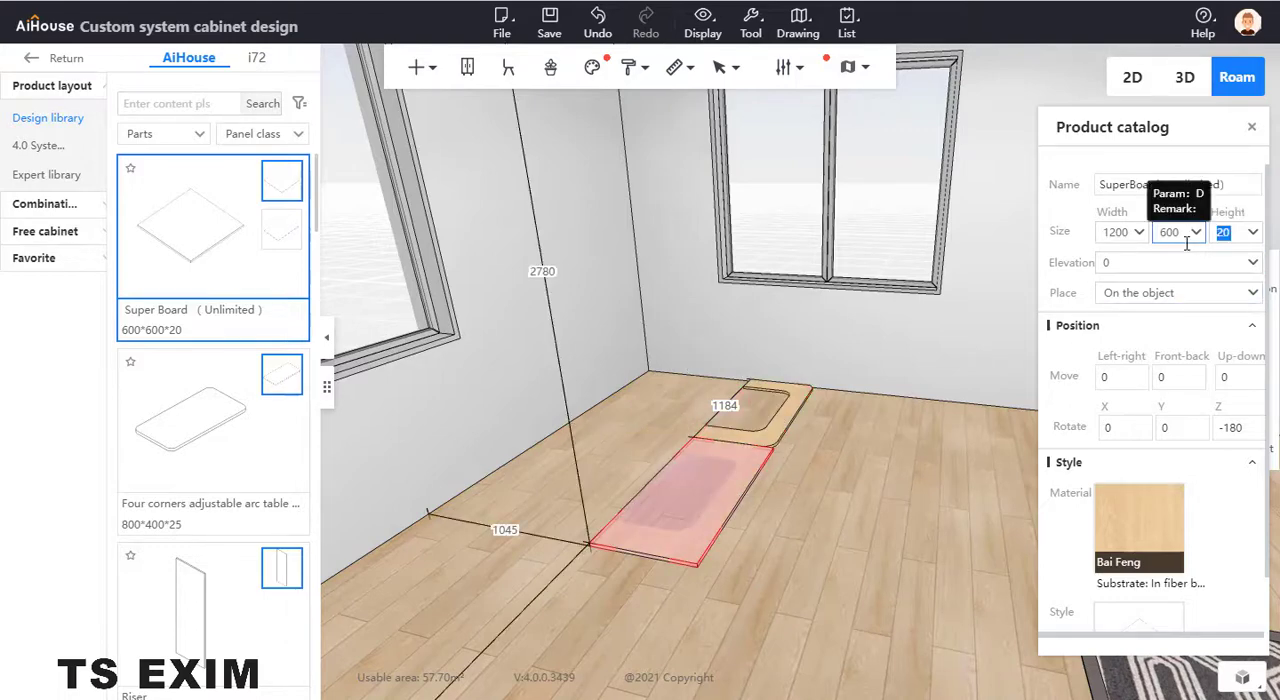
pyautogui.write('900')
pyautogui.press('Return')
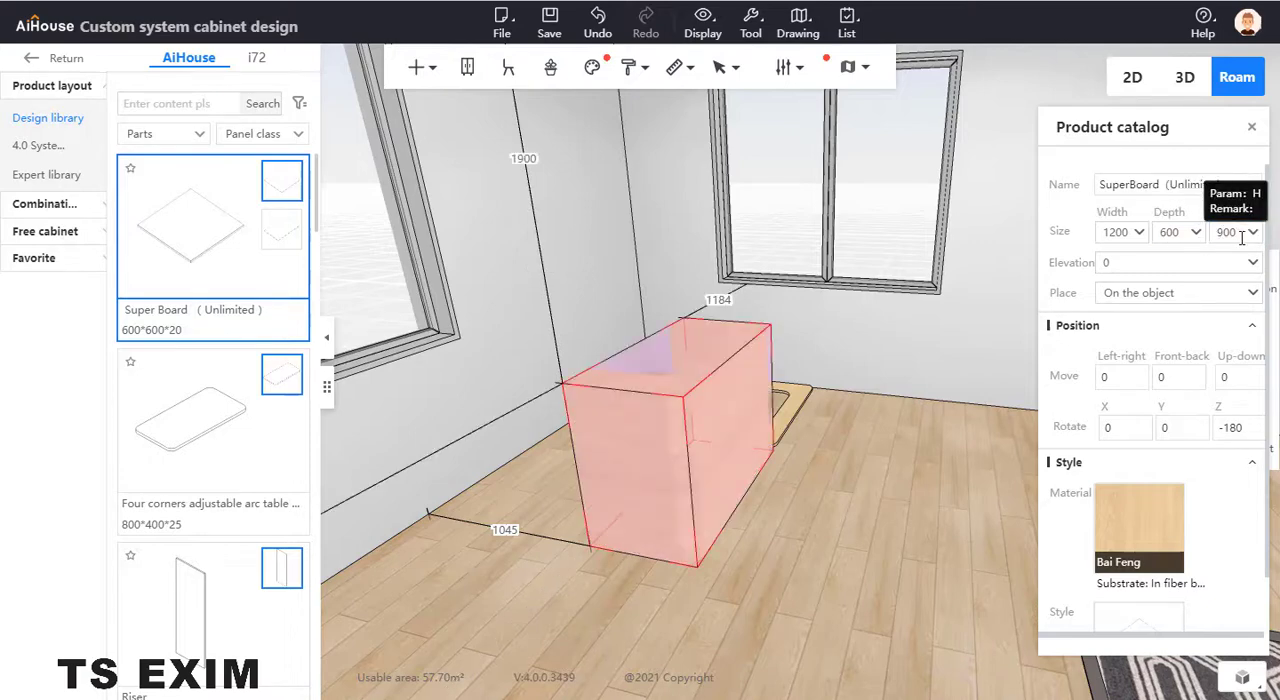
pyautogui.moveTo(1241, 237); pyautogui.dragTo(1221, 245)
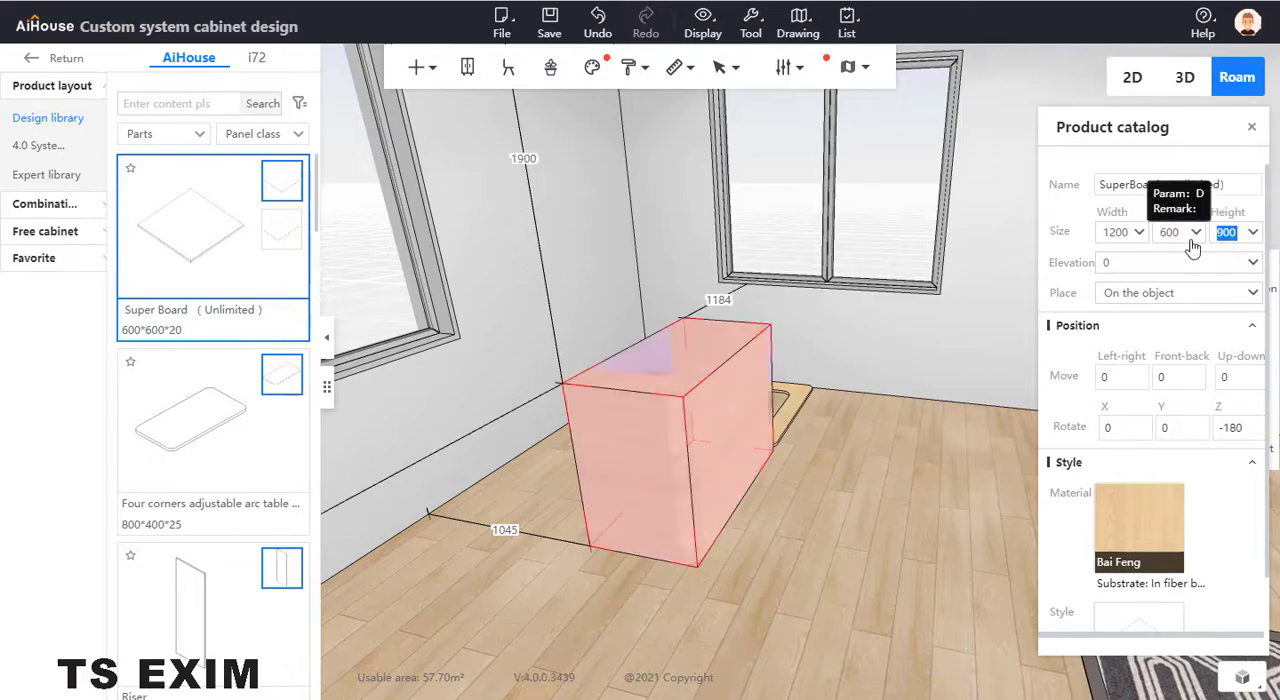
pyautogui.write('600')
pyautogui.press('Return')
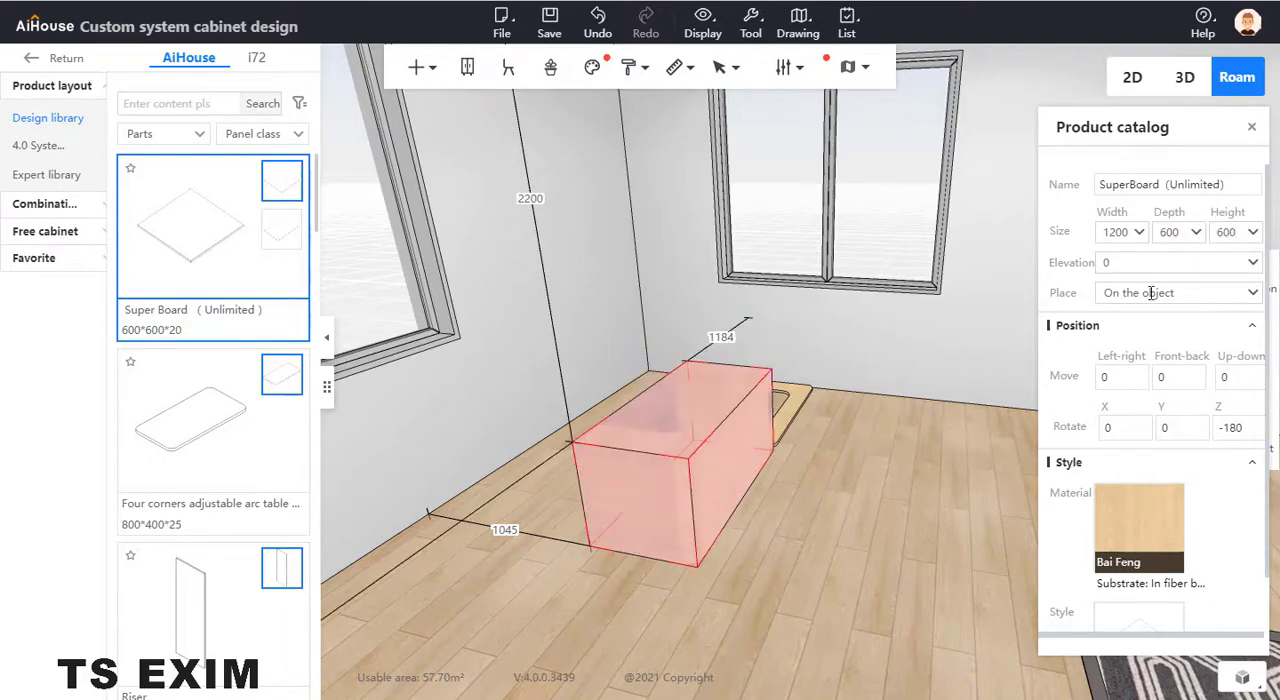
# - Try to slide the flat board copy along the floor with three-axis movement, and undo the move
pyautogui.click(795, 411)
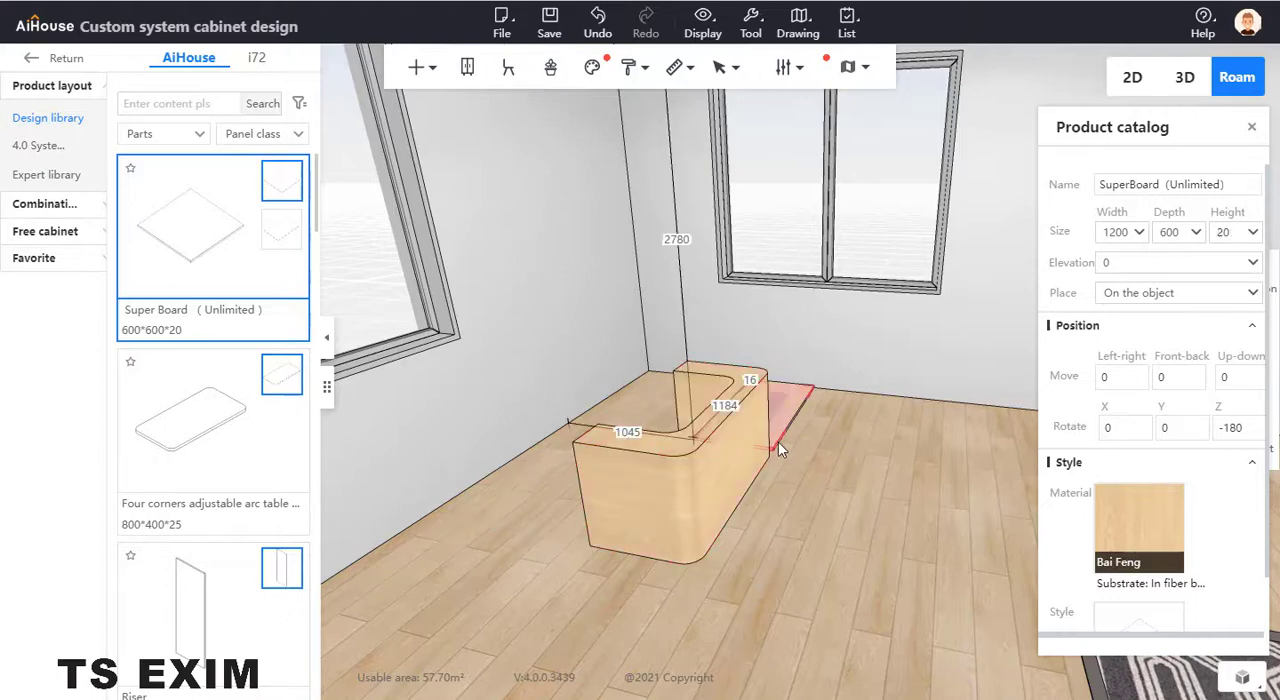
pyautogui.click(778, 442)
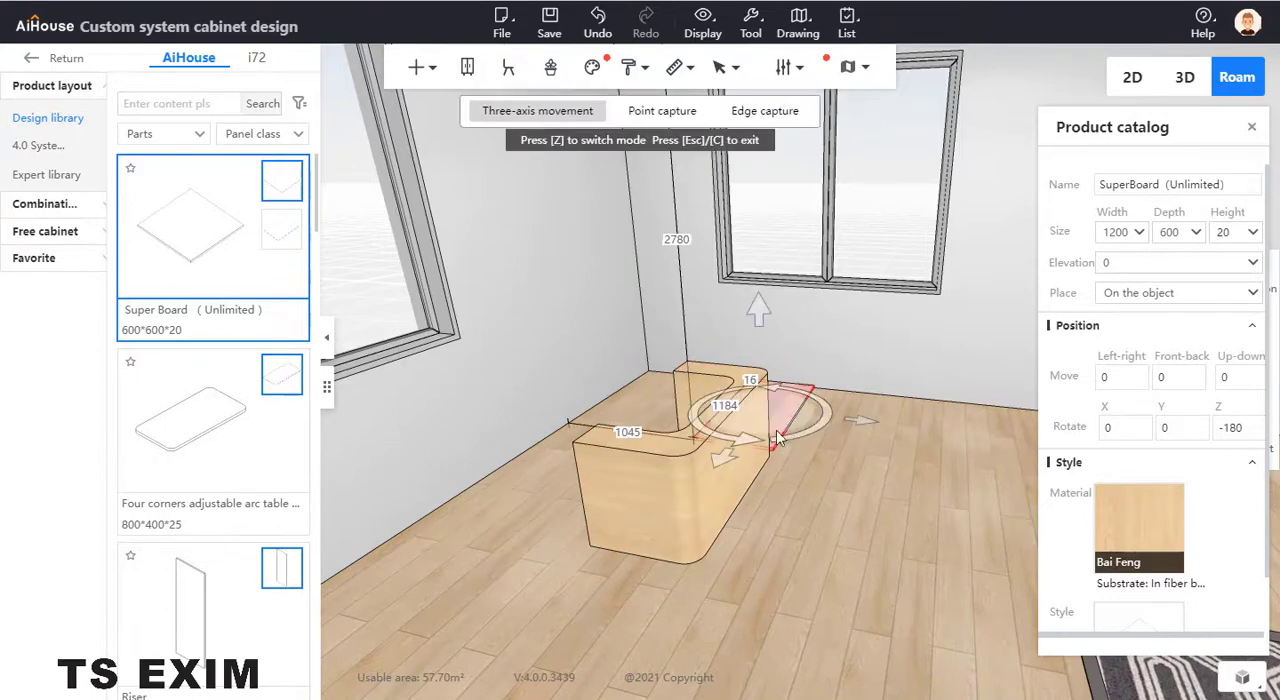
pyautogui.moveTo(726, 462)
pyautogui.mouseDown()
pyautogui.moveTo(615, 580)
pyautogui.moveTo(655, 480)
pyautogui.moveTo(718, 450)
pyautogui.mouseUp()
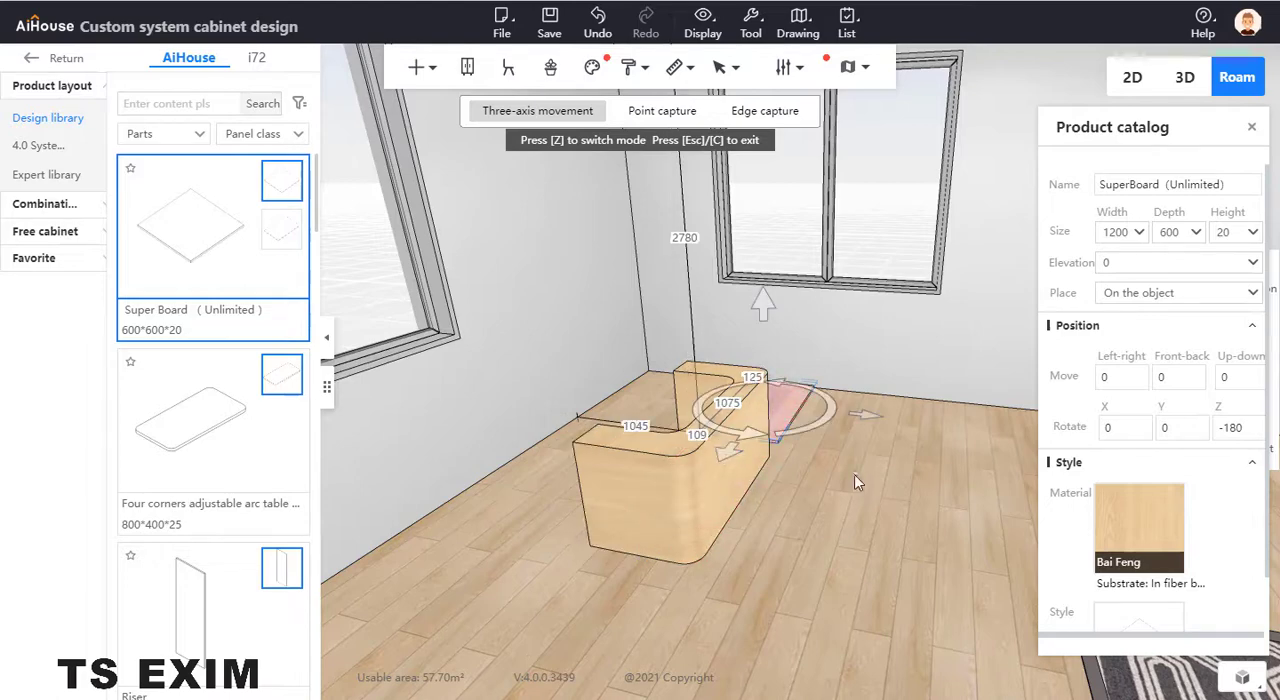
pyautogui.hotkey('ctrl', 'z')
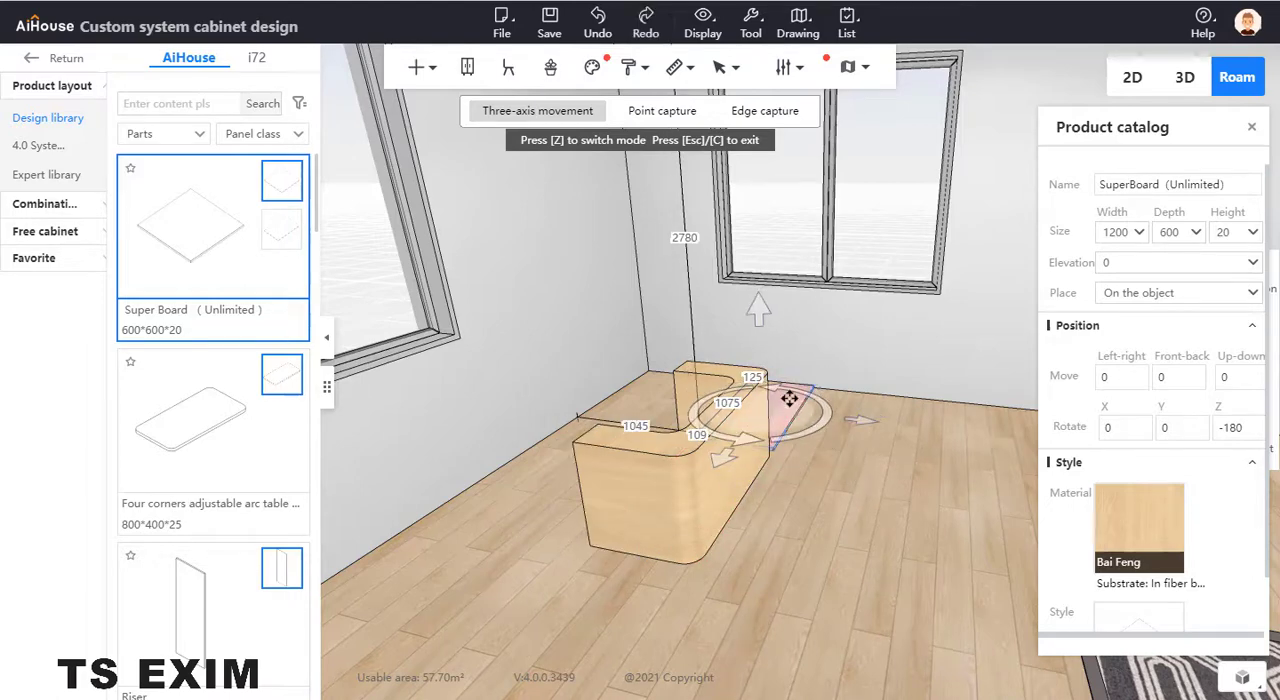
# - Slide the flat board copy back under the U-shaped counter, setting its distance from the far wall to 1148
pyautogui.hotkey('ctrl', 'y')
pyautogui.click(667, 487)
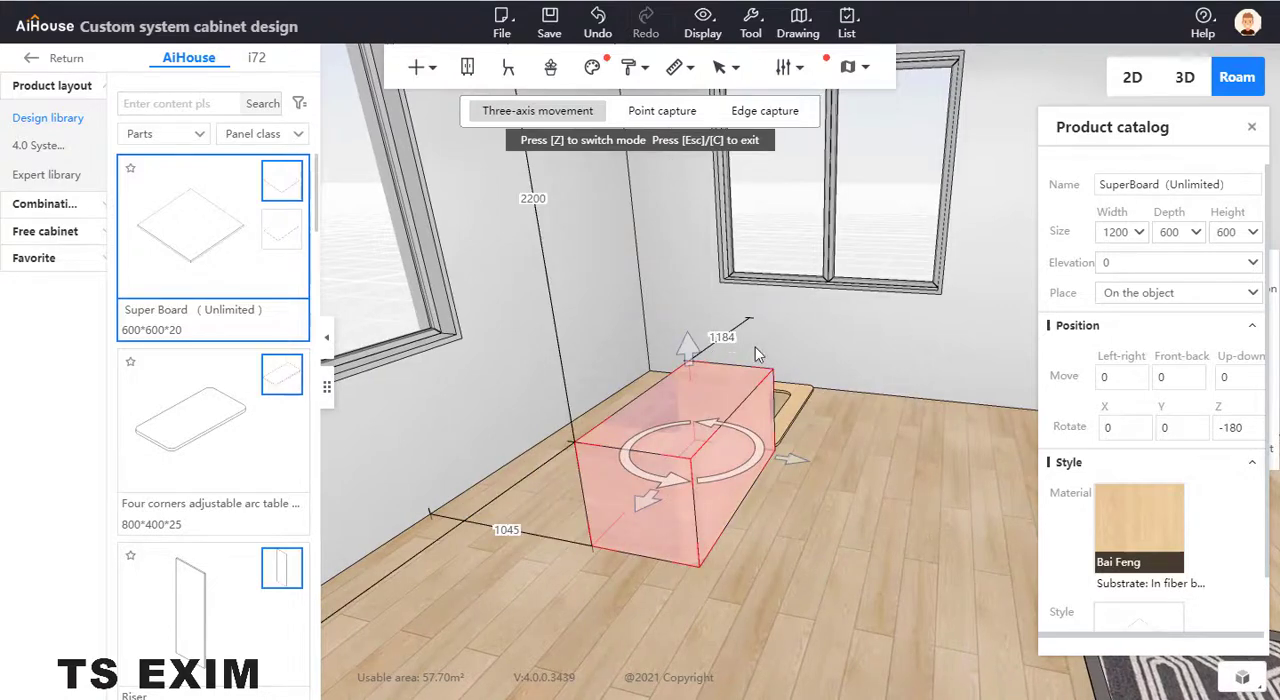
pyautogui.click(790, 422)
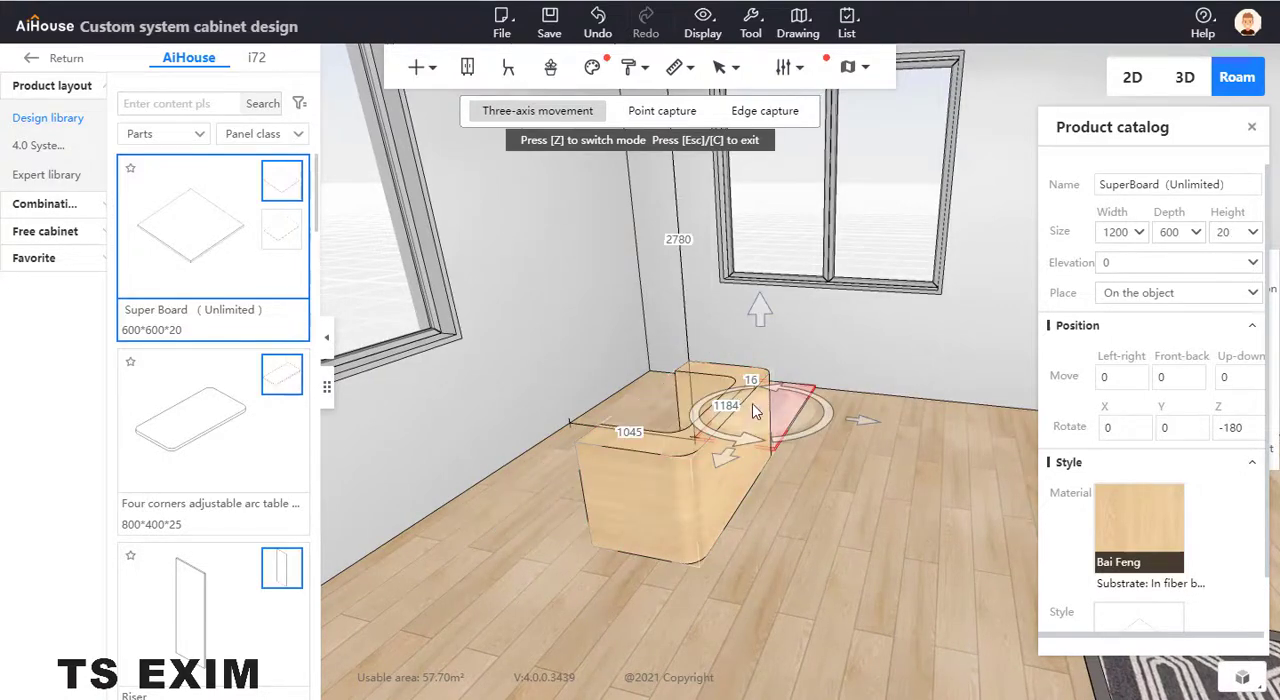
pyautogui.moveTo(836, 428); pyautogui.dragTo(696, 385)
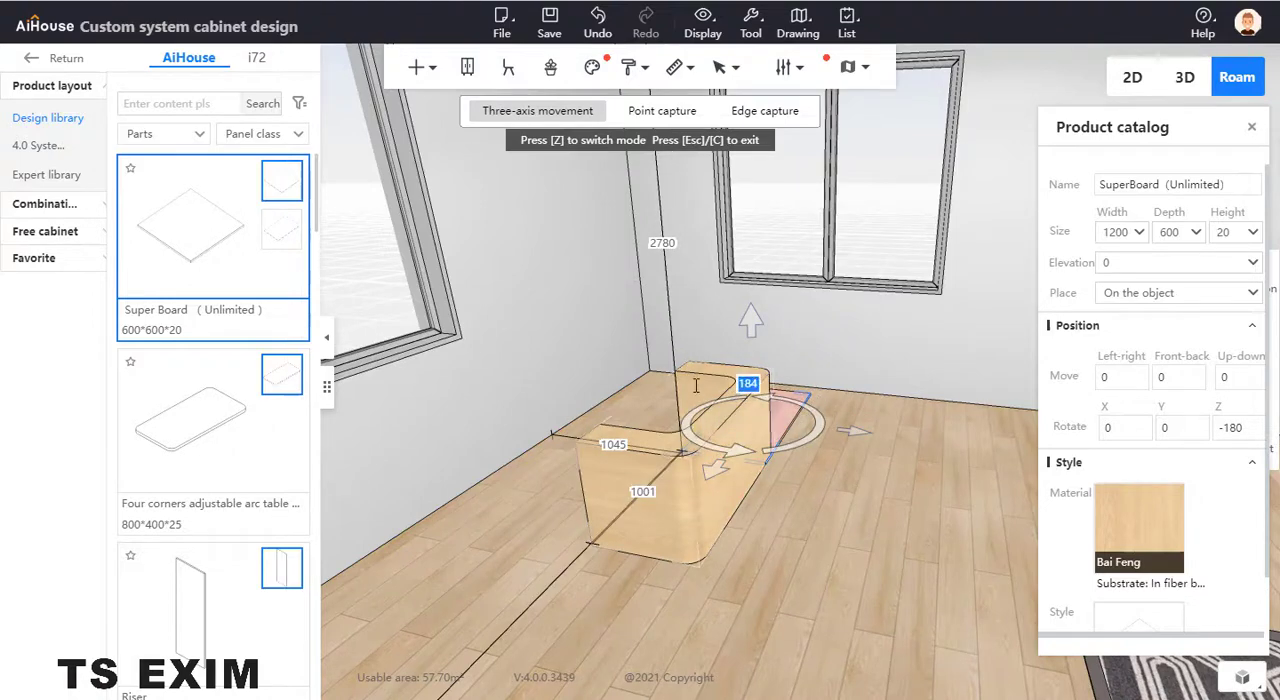
pyautogui.write('1148')
pyautogui.press('Return')
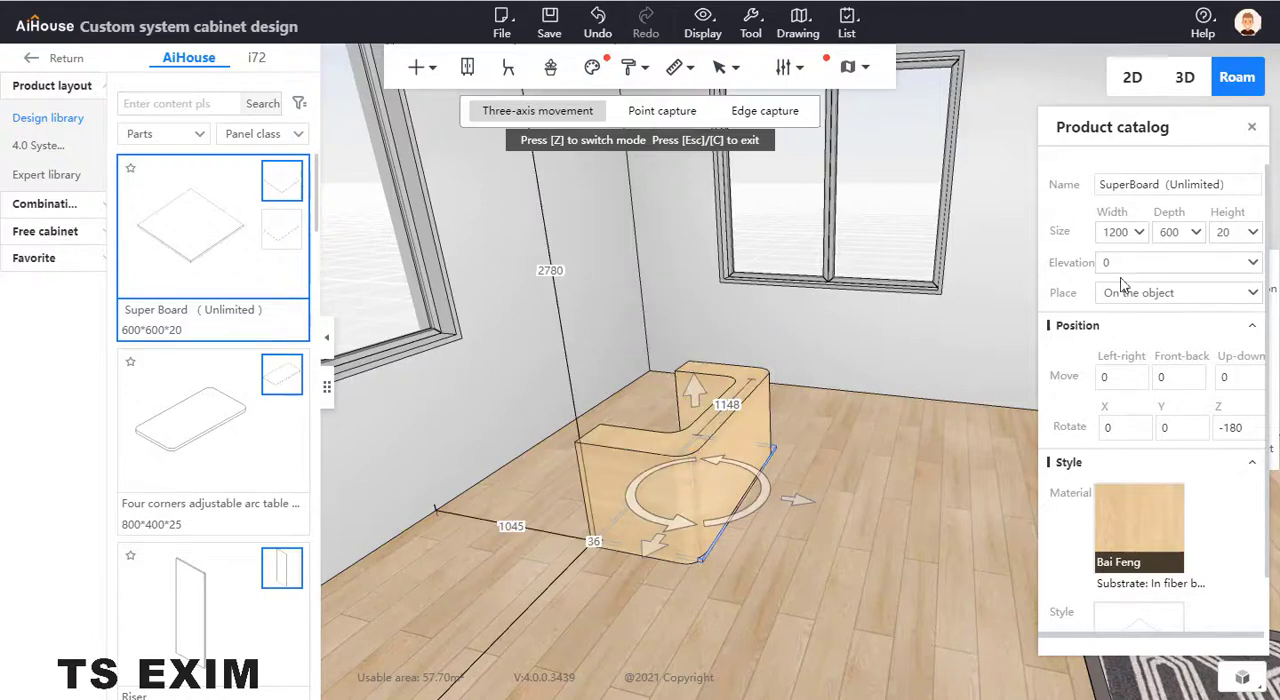
# - Set the flat board's elevation first to 610, then correct it to 600 so it sits on the counter
pyautogui.moveTo(1116, 262); pyautogui.dragTo(1072, 262)
pyautogui.write('61')
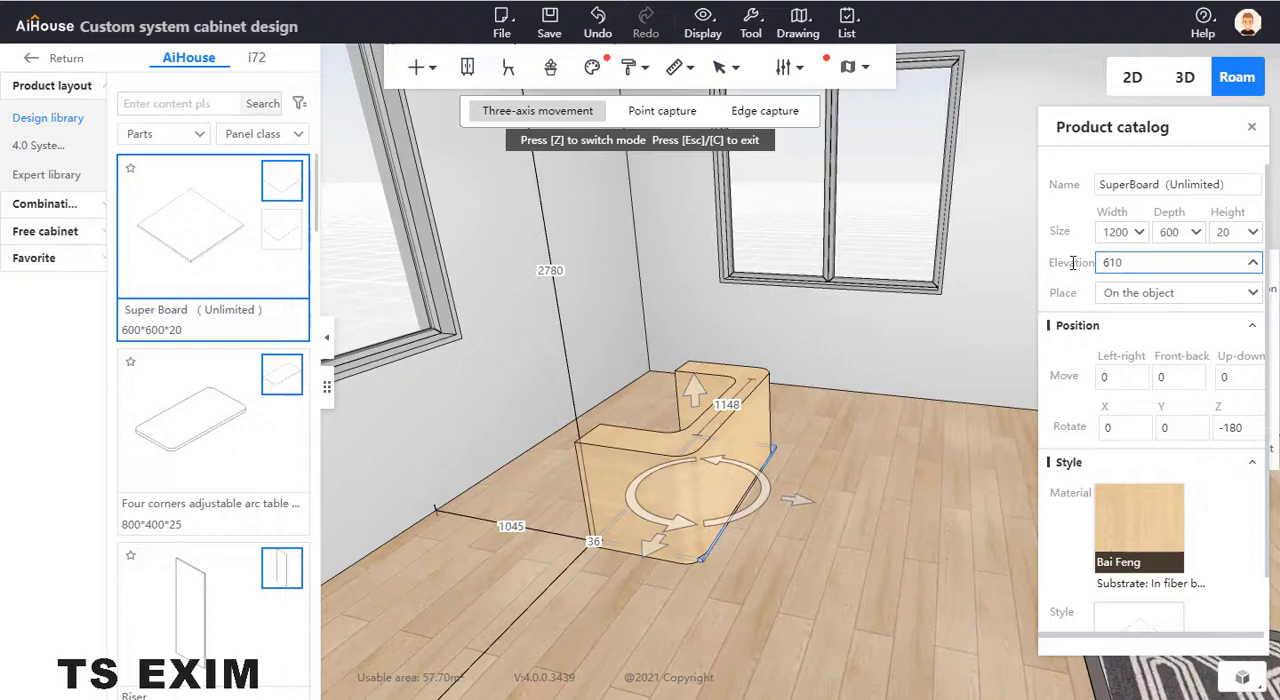
pyautogui.press('Return')
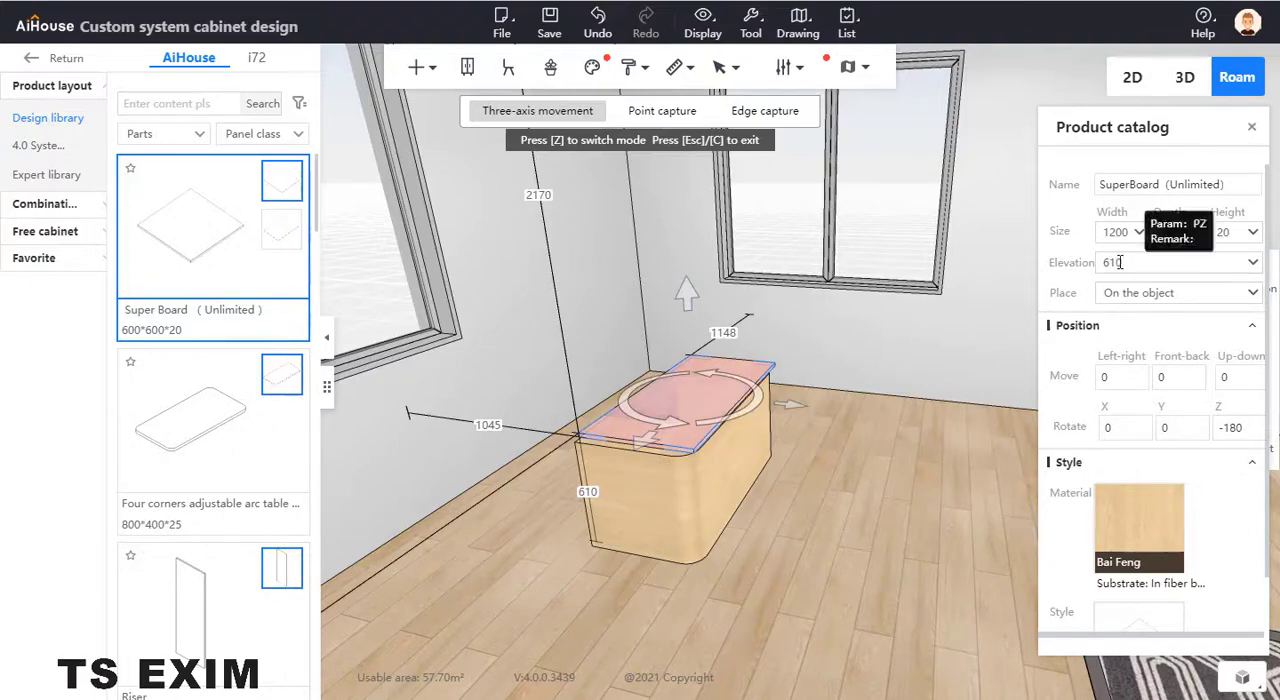
pyautogui.moveTo(1124, 262); pyautogui.dragTo(1104, 262)
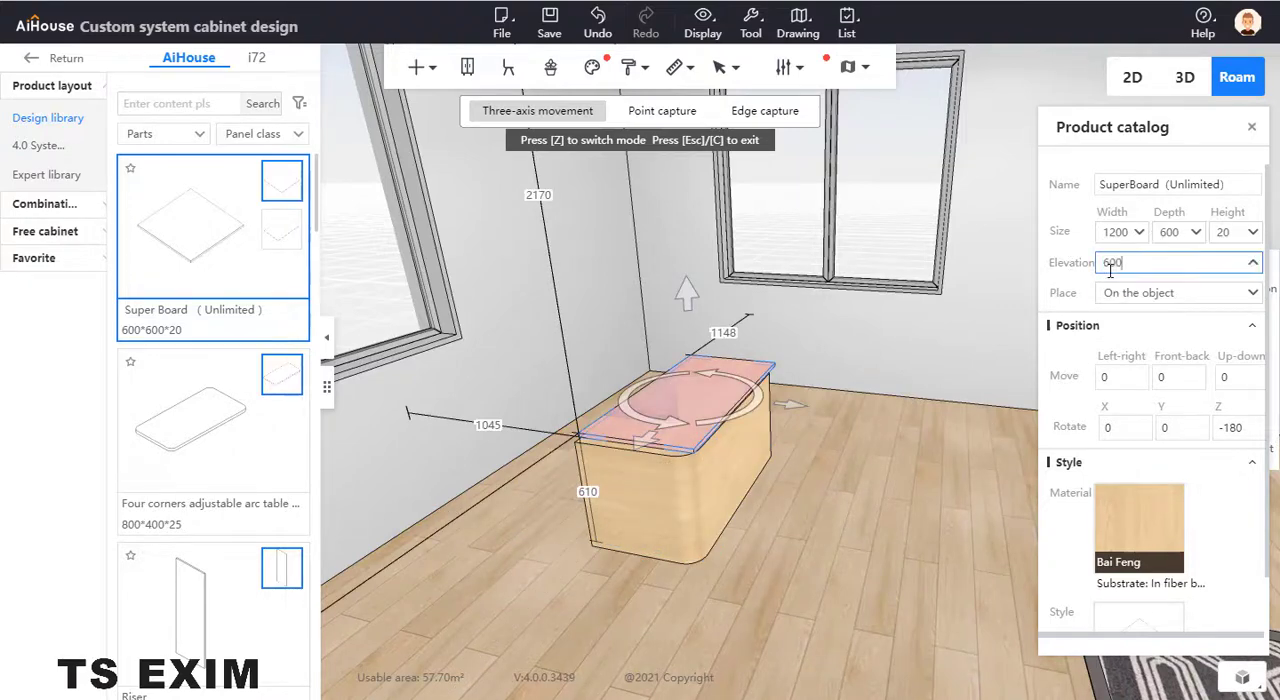
pyautogui.click(809, 535)
pyautogui.moveTo(809, 535); pyautogui.dragTo(829, 545)
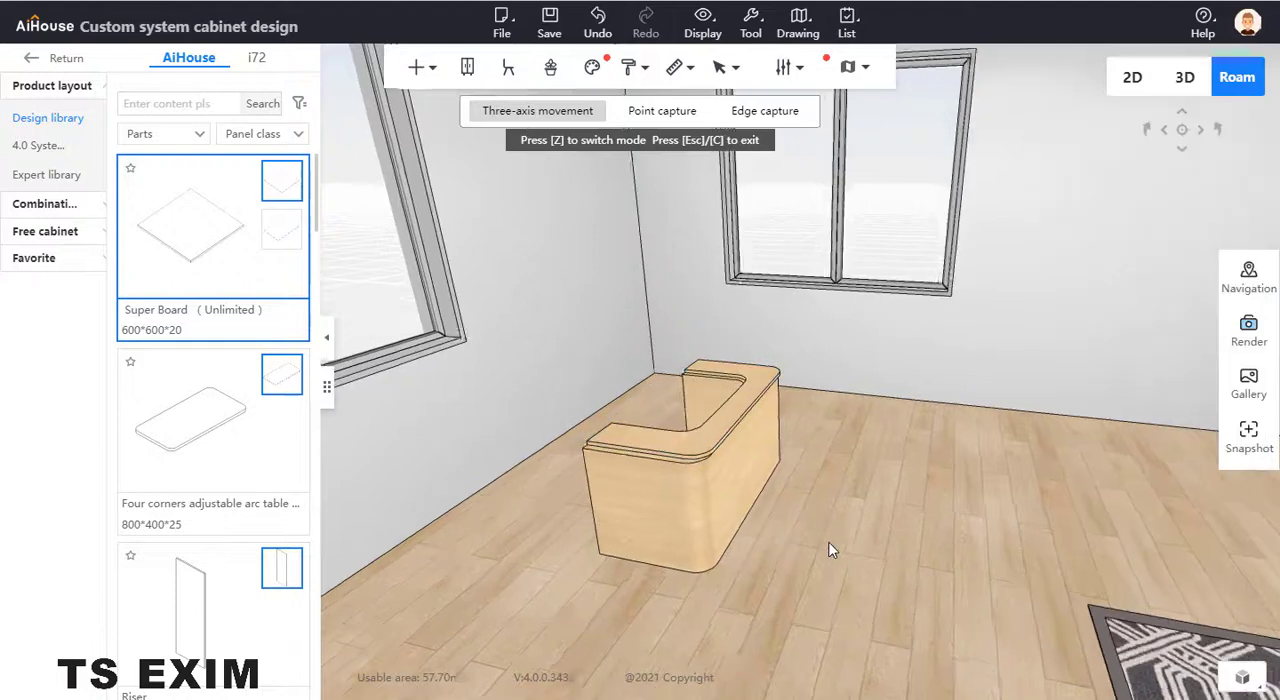
# - Nudge the flat top board along the counter's length to line it up with the base
pyautogui.scroll(3, 810, 562)
pyautogui.click(703, 502)
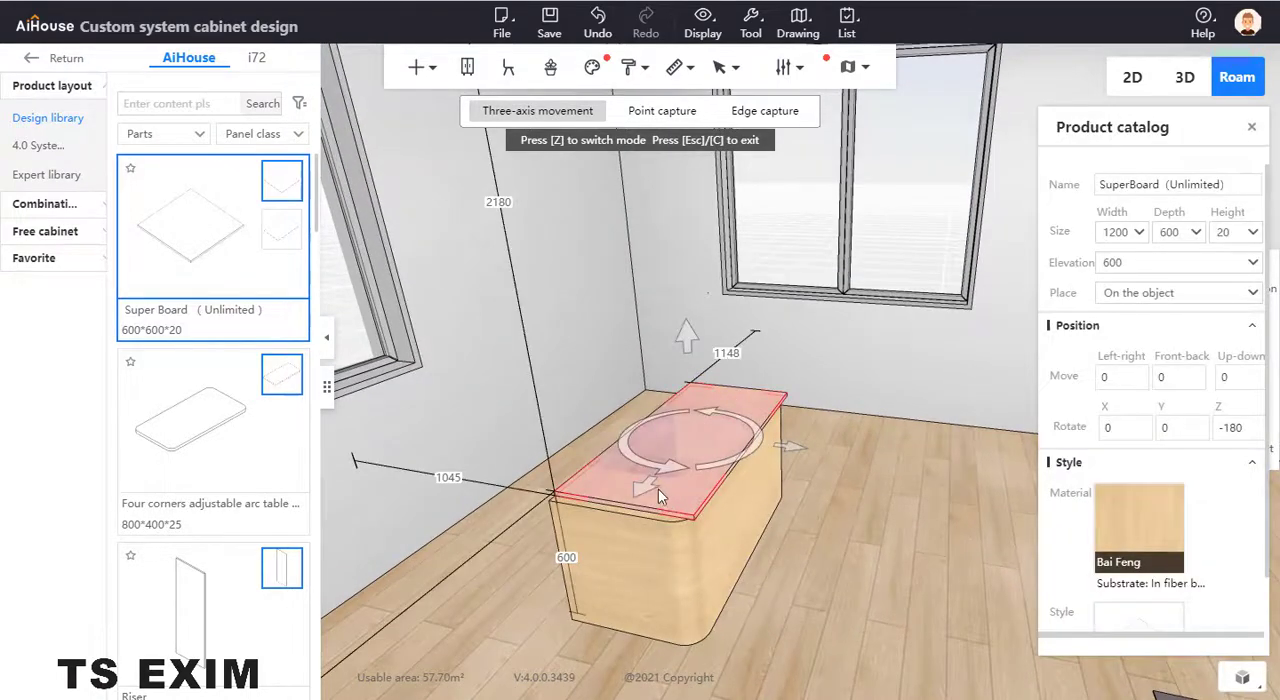
pyautogui.moveTo(646, 487); pyautogui.dragTo(641, 493)
pyautogui.click(797, 620)
pyautogui.scroll(3, 815, 627)
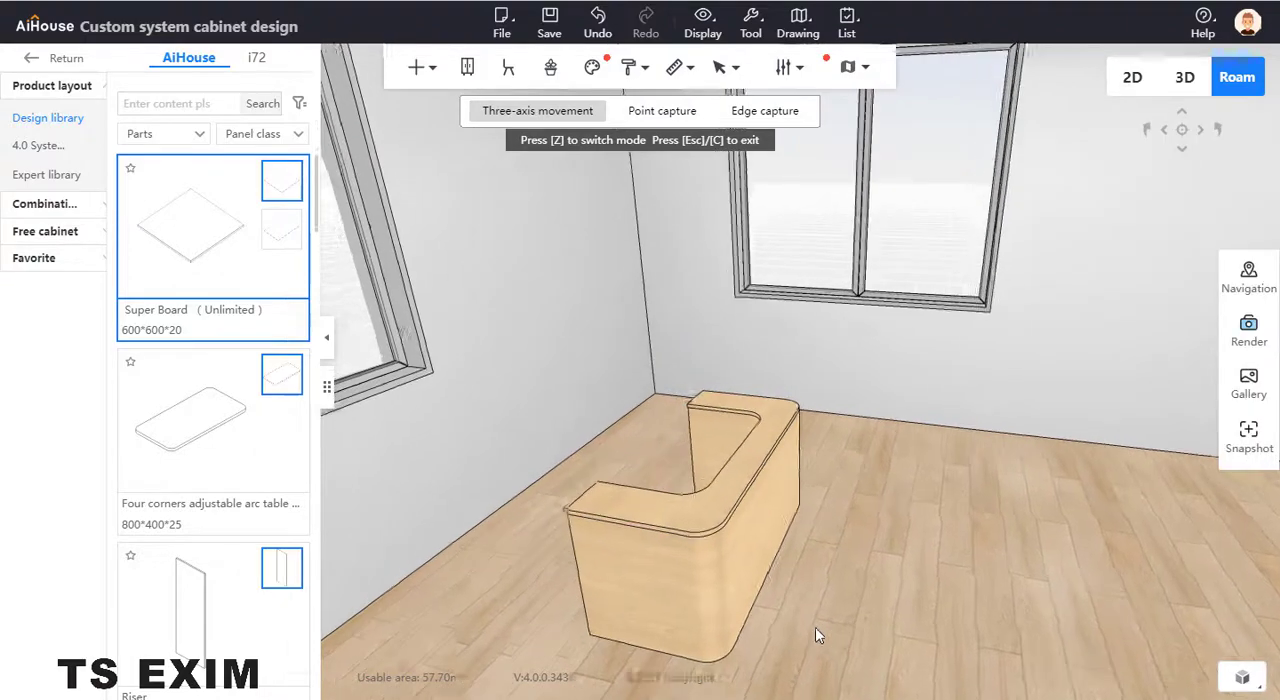
pyautogui.scroll(-5, 814, 629)
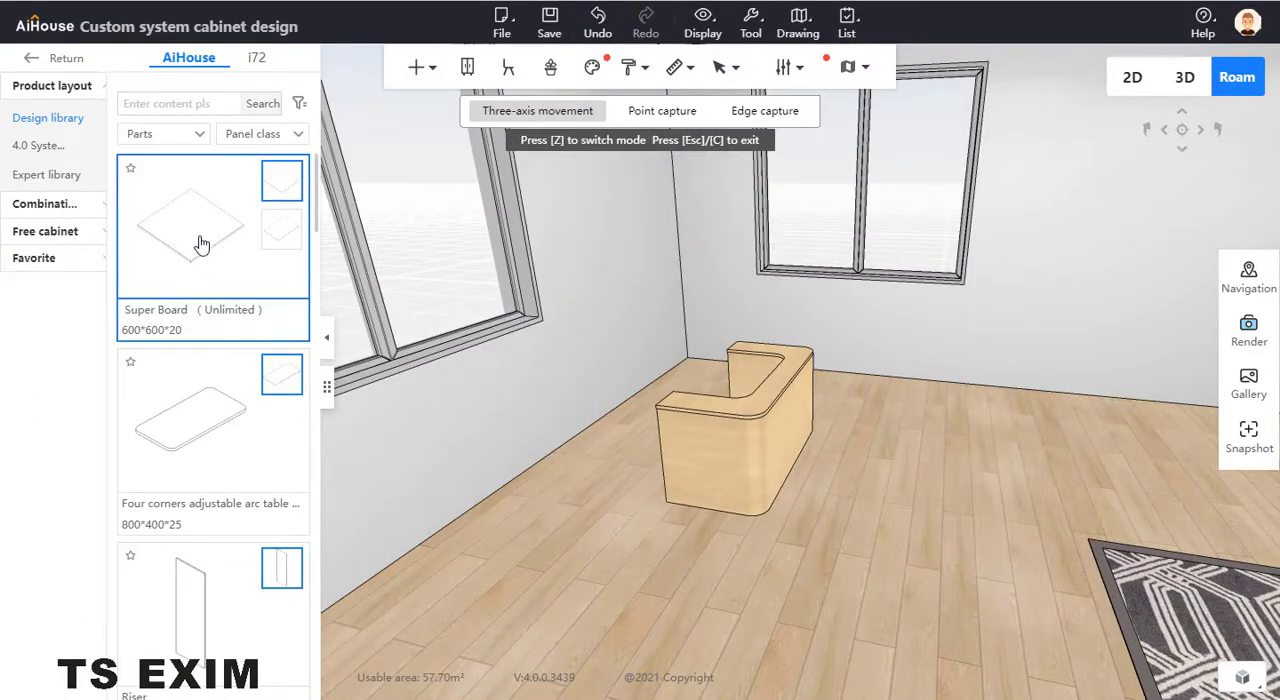
# - Place a new Super Board on the floor beside the counter and set its width and depth to 300
pyautogui.moveTo(200, 245); pyautogui.dragTo(623, 472)
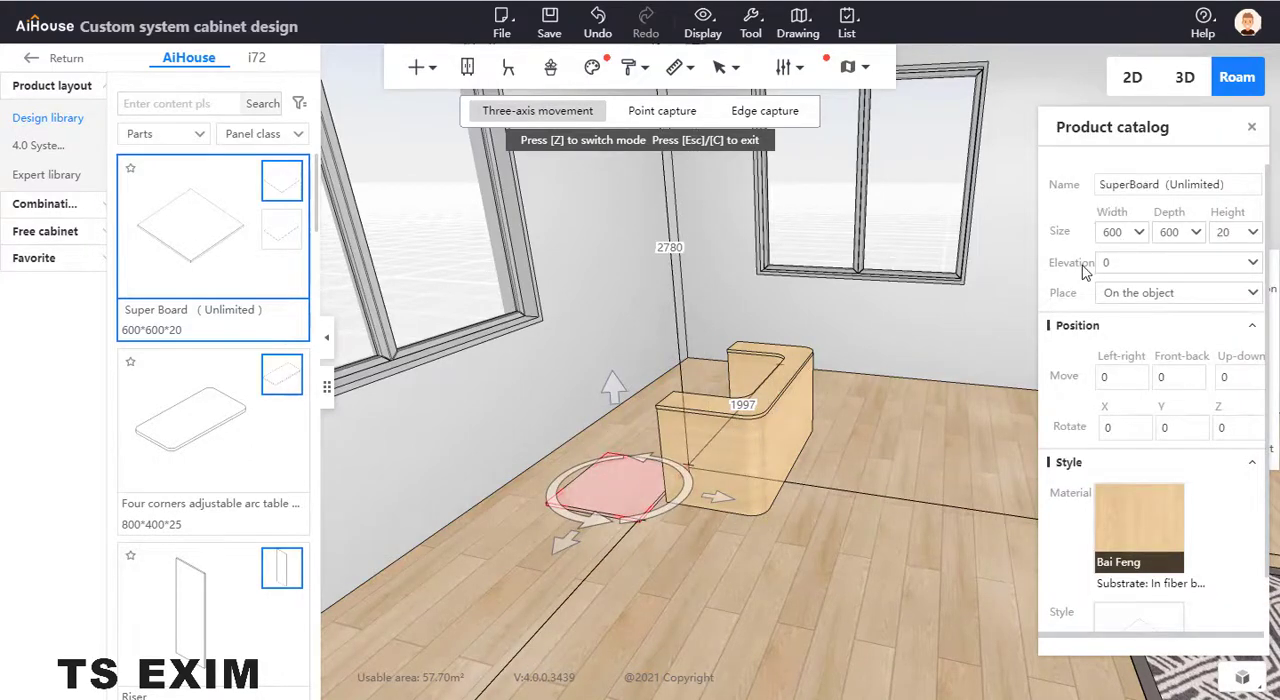
pyautogui.click(1126, 238)
pyautogui.write('300')
pyautogui.press('Return')
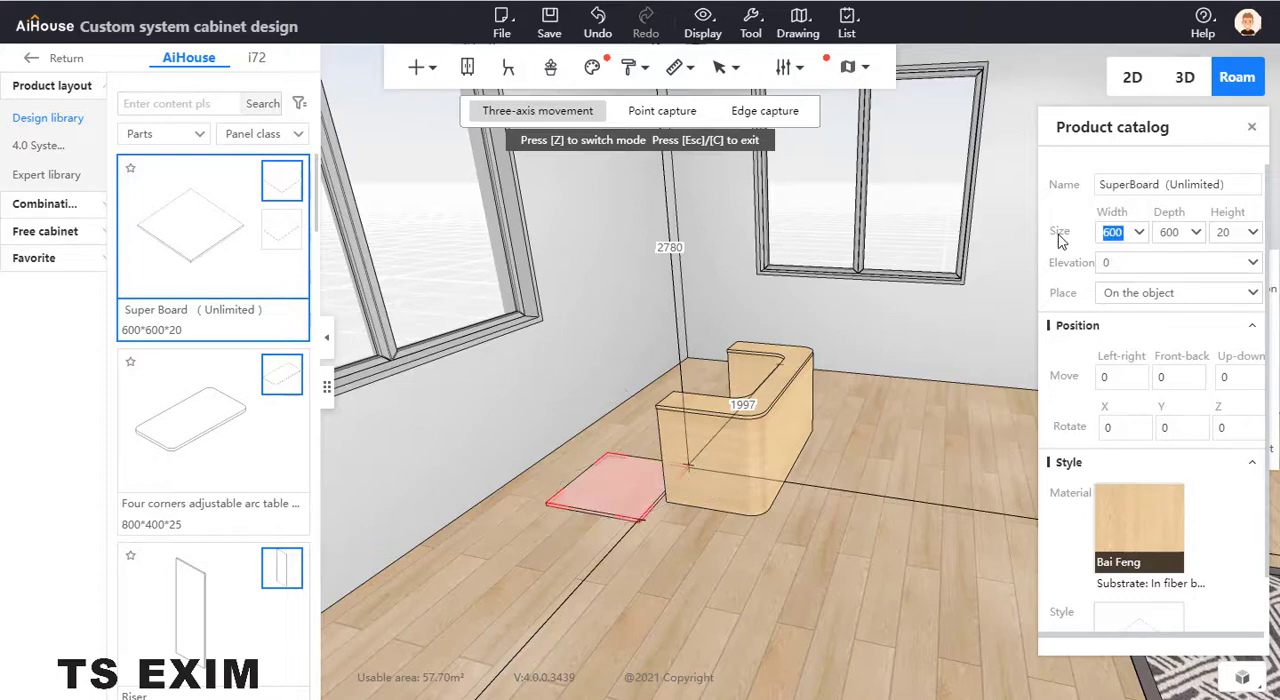
pyautogui.click(1168, 232)
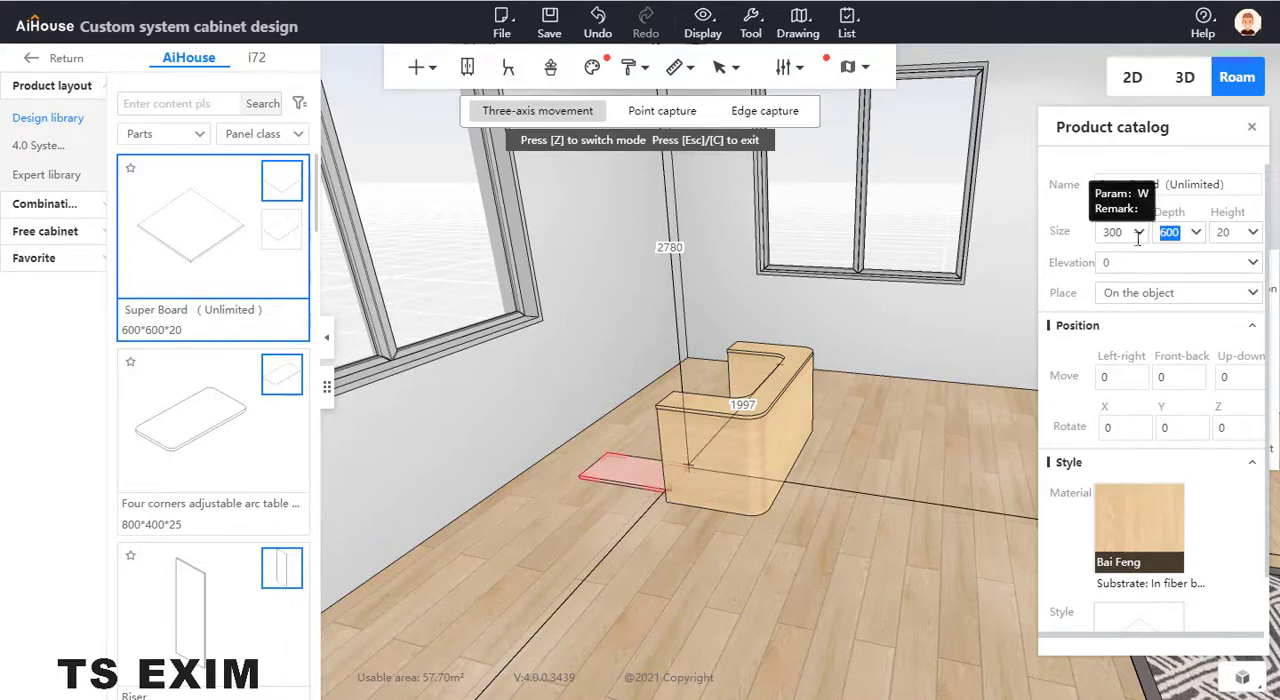
pyautogui.write('300')
pyautogui.press('Return')
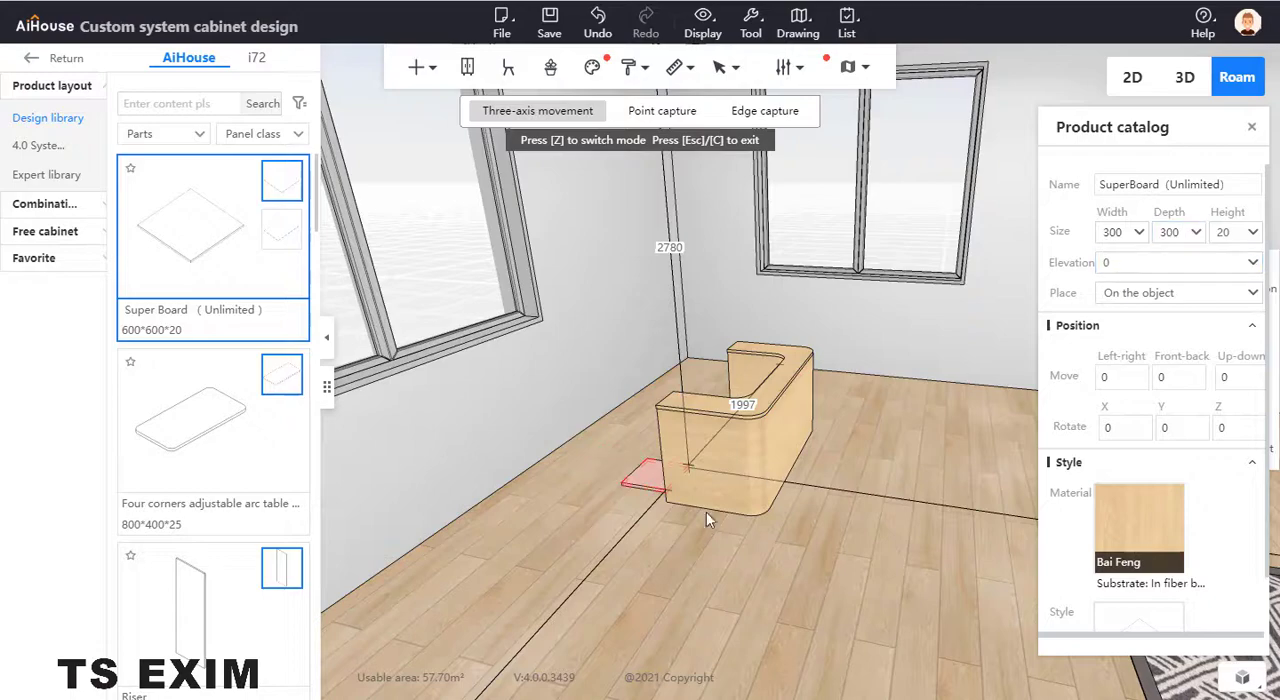
# - Move the 300 by 300 board along the floor against the near end of the counter
pyautogui.click(650, 478)
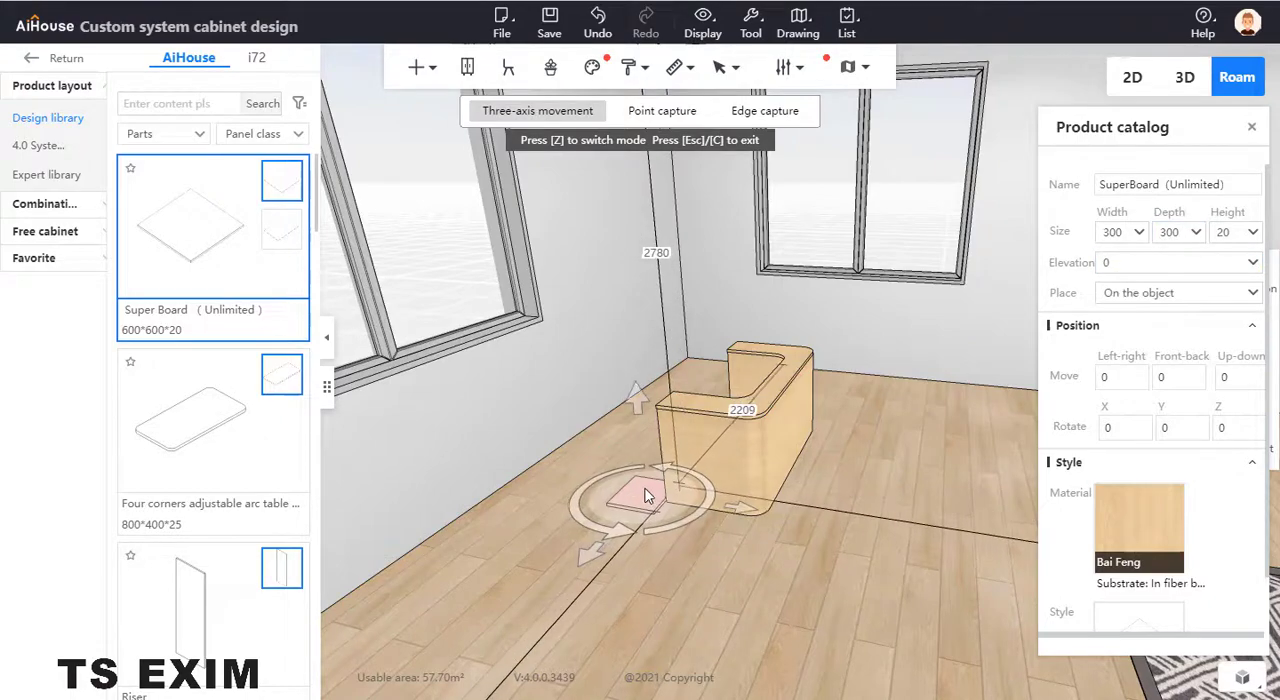
pyautogui.scroll(3, 640, 570)
pyautogui.moveTo(622, 588); pyautogui.dragTo(765, 612, button='middle')
pyautogui.moveTo(828, 652)
pyautogui.mouseDown()
pyautogui.moveTo(808, 686)
pyautogui.moveTo(815, 670)
pyautogui.mouseUp()
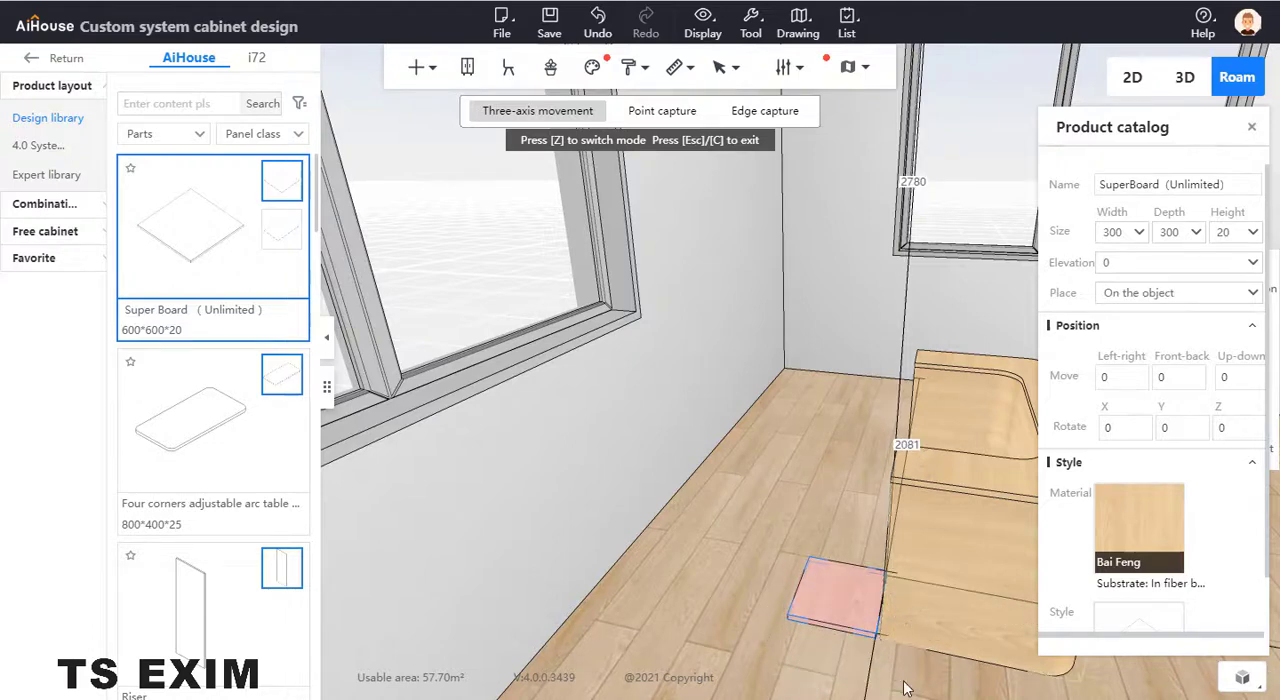
pyautogui.scroll(-3, 868, 674)
pyautogui.moveTo(868, 674); pyautogui.dragTo(840, 660, button='middle')
pyautogui.click(658, 548)
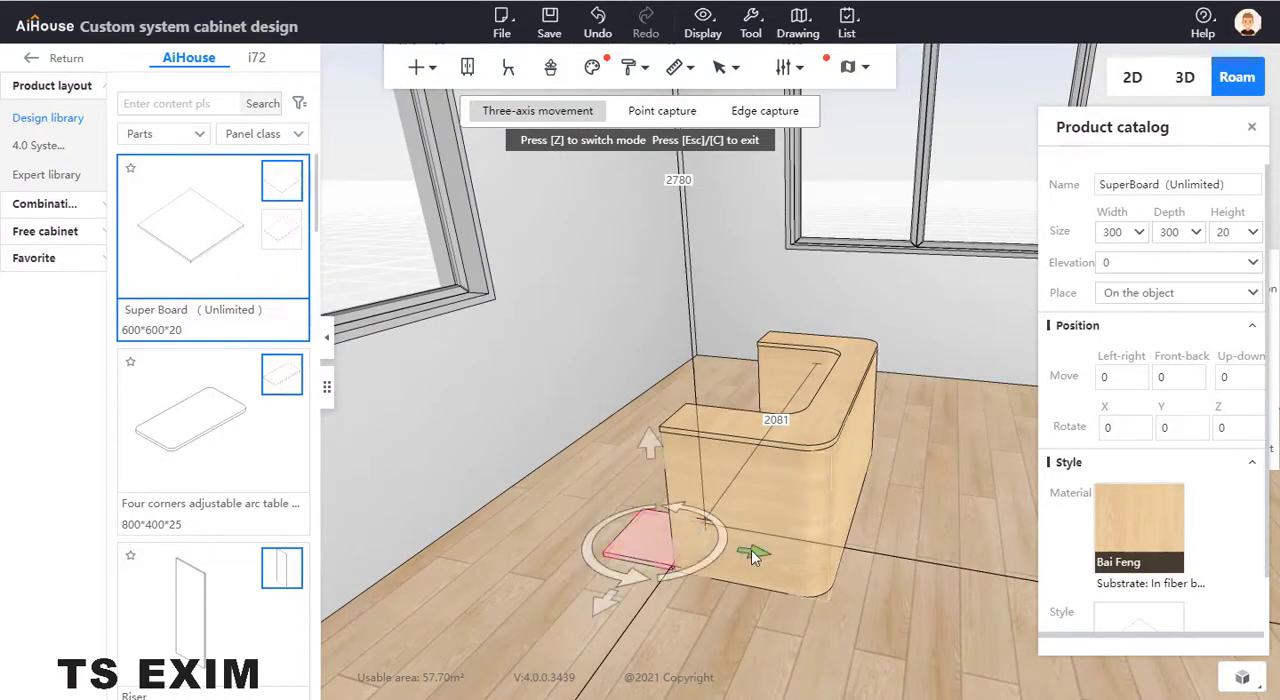
pyautogui.click(690, 627)
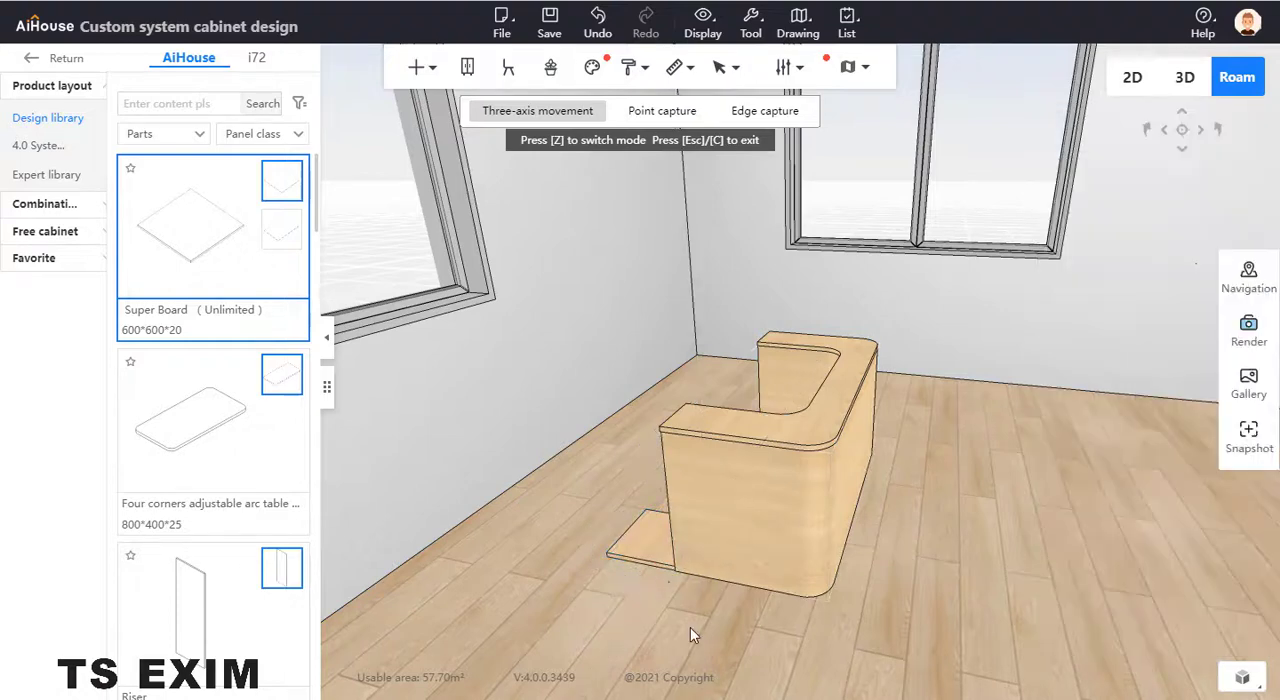
# - Try to rotate the small square board about its vertical axis, and undo the rotation
pyautogui.click(645, 545)
pyautogui.moveTo(710, 522)
pyautogui.mouseDown()
pyautogui.moveTo(681, 523)
pyautogui.moveTo(696, 526)
pyautogui.mouseUp()
pyautogui.hotkey('ctrl', 'z')
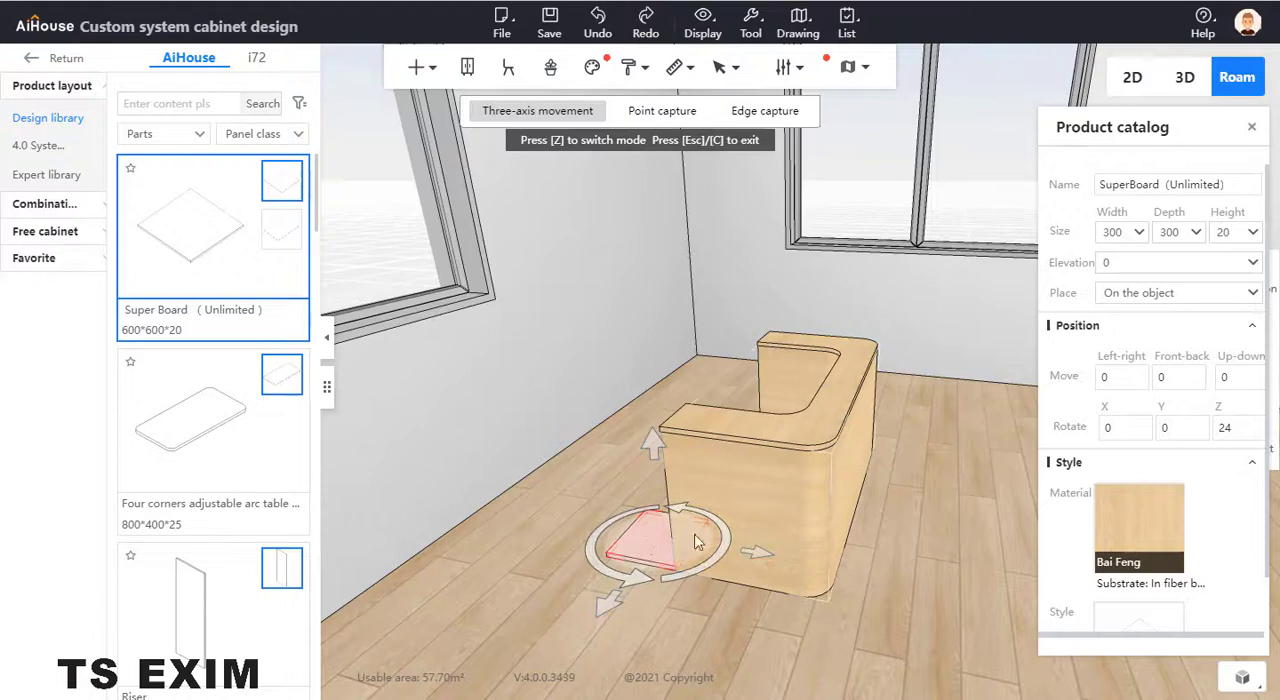
# - Set the small square board's height to 3000 to turn it into a column
pyautogui.click(645, 549)
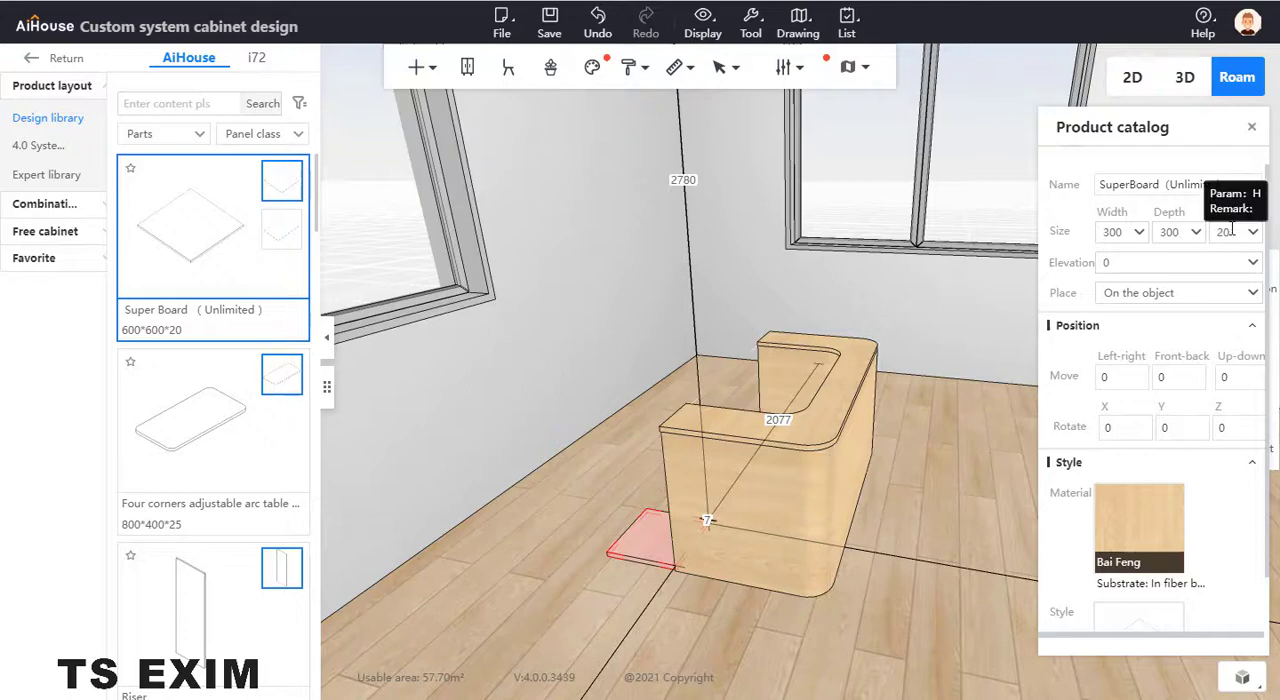
pyautogui.moveTo(1233, 231); pyautogui.dragTo(1178, 230)
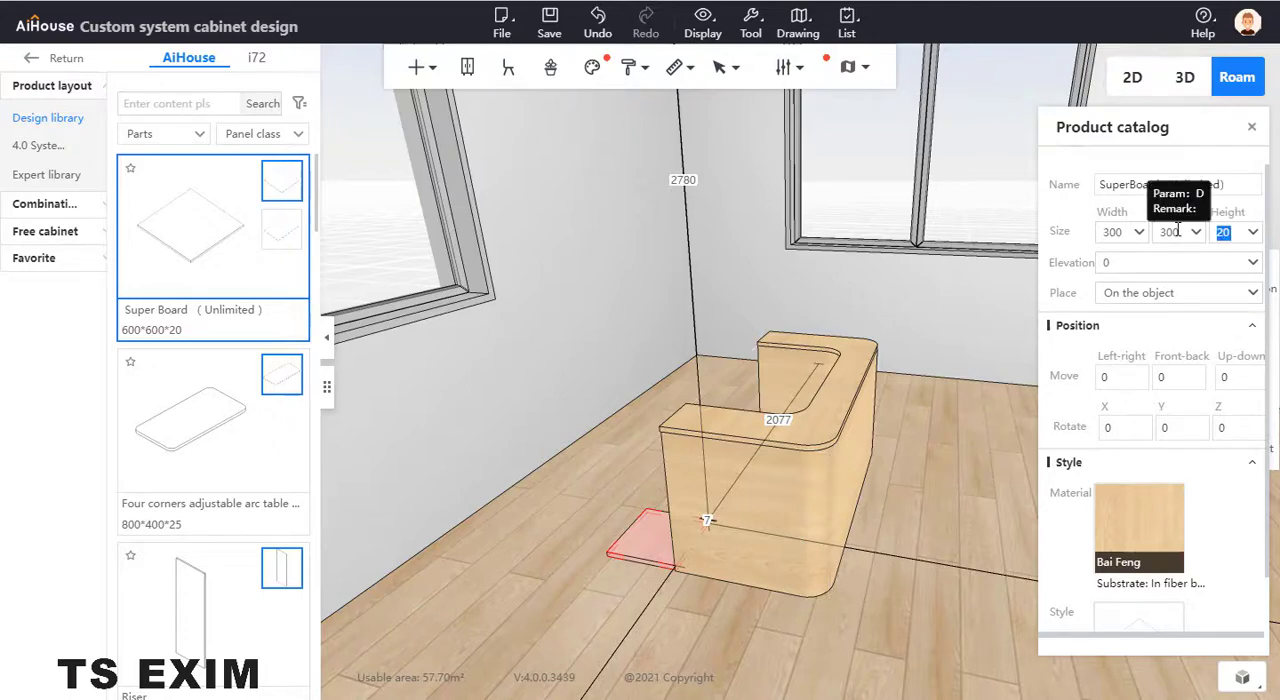
pyautogui.write('3000')
pyautogui.press('Return')
pyautogui.moveTo(791, 453); pyautogui.dragTo(786, 368, button='right')
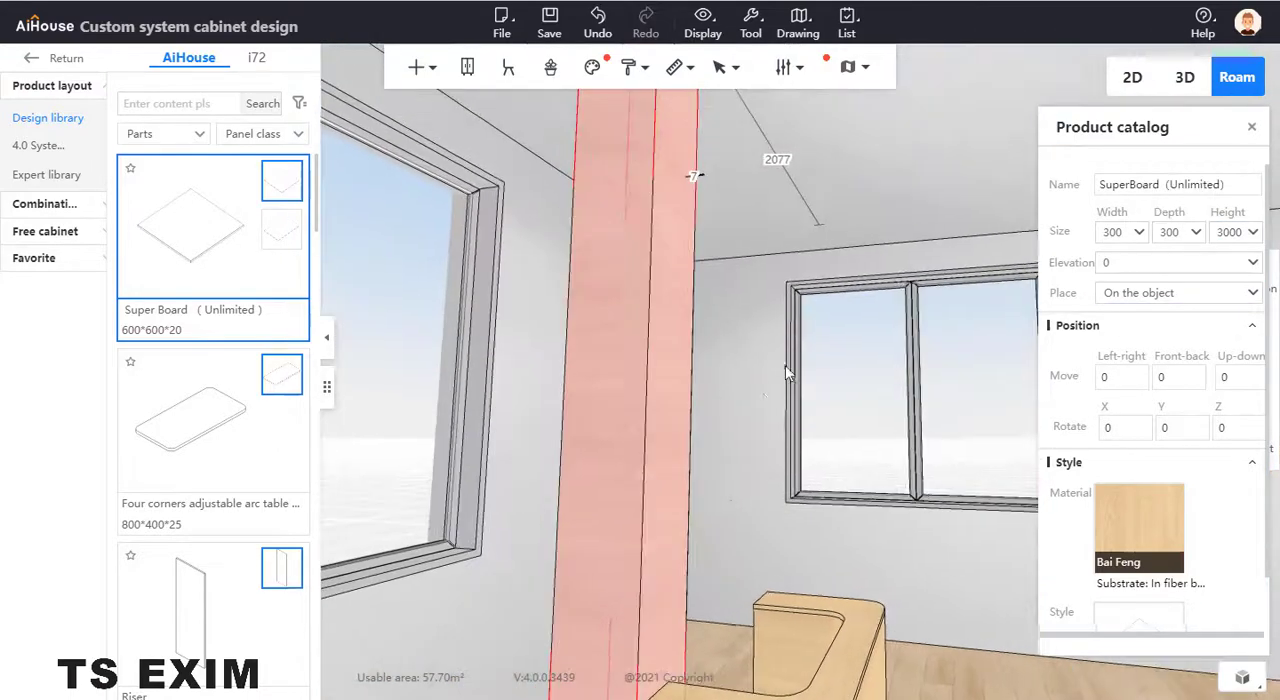
pyautogui.scroll(-4, 762, 326)
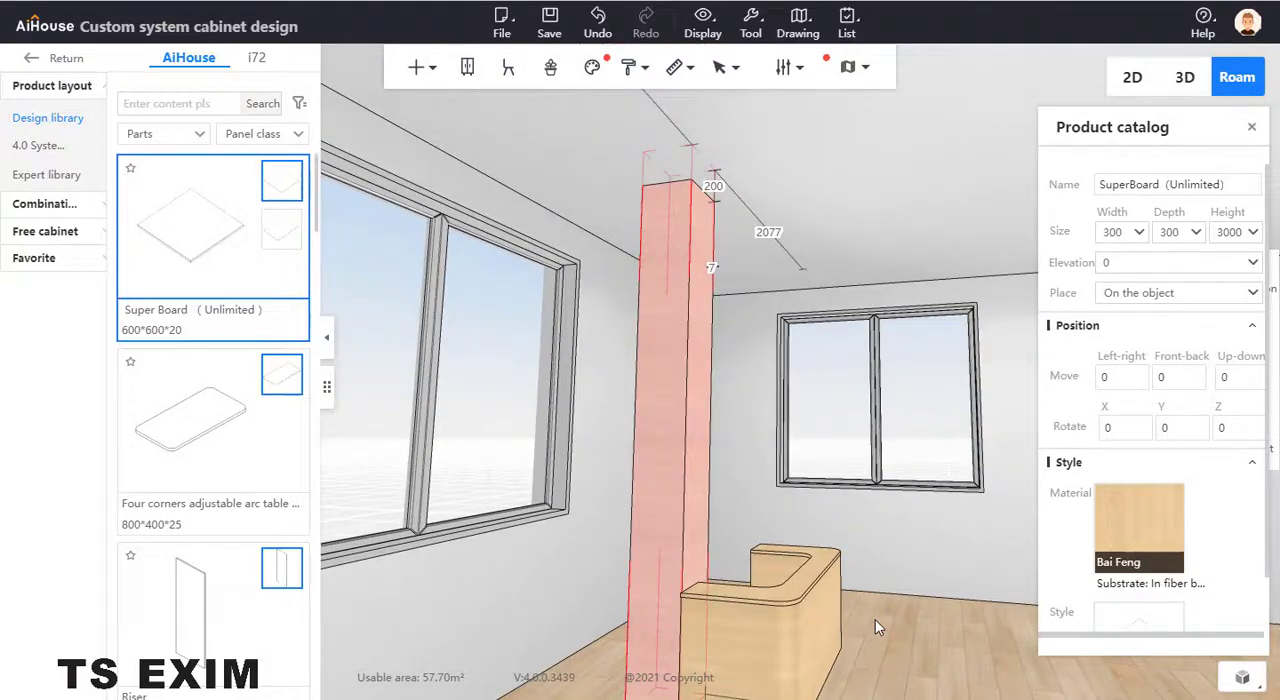
# - Duplicate the 20 mm countertop board end to end toward the far wall at the same elevation
pyautogui.click(875, 619)
pyautogui.moveTo(864, 607); pyautogui.dragTo(780, 480, button='right')
pyautogui.scroll(-2, 735, 494)
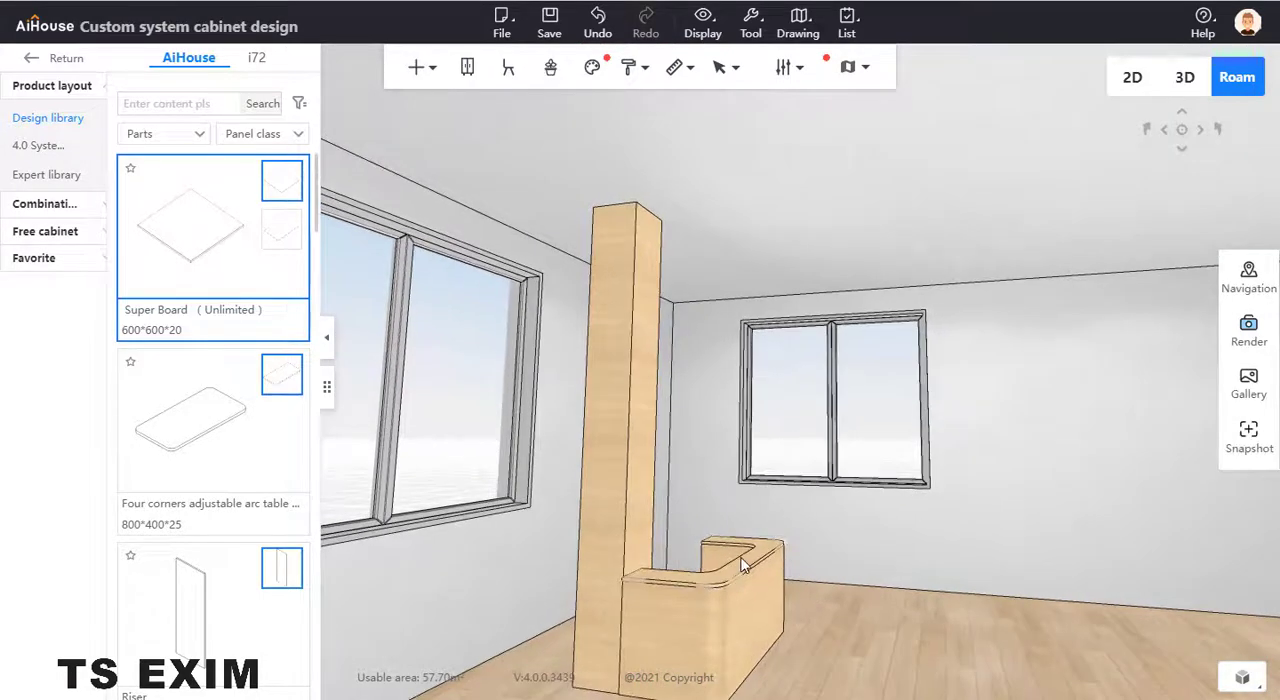
pyautogui.click(743, 564)
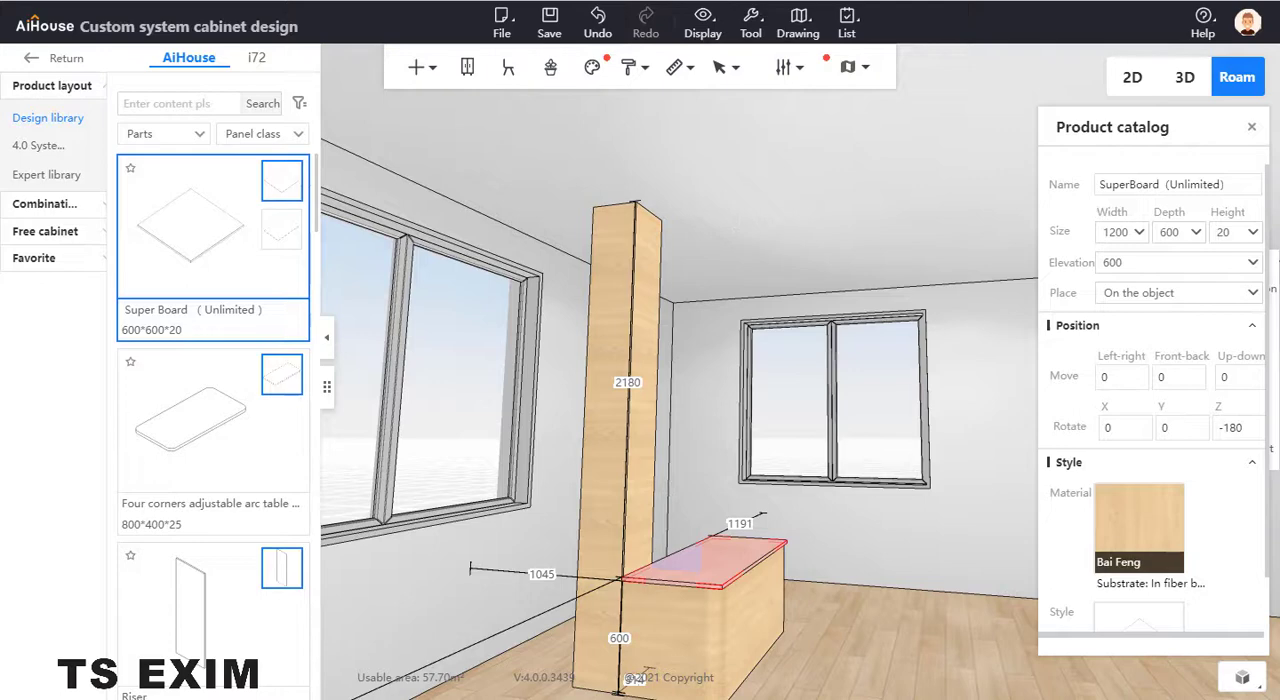
pyautogui.moveTo(0, 14); pyautogui.dragTo(0, 55)
pyautogui.scroll(2, 803, 680)
pyautogui.moveTo(803, 680); pyautogui.dragTo(1192, 481)
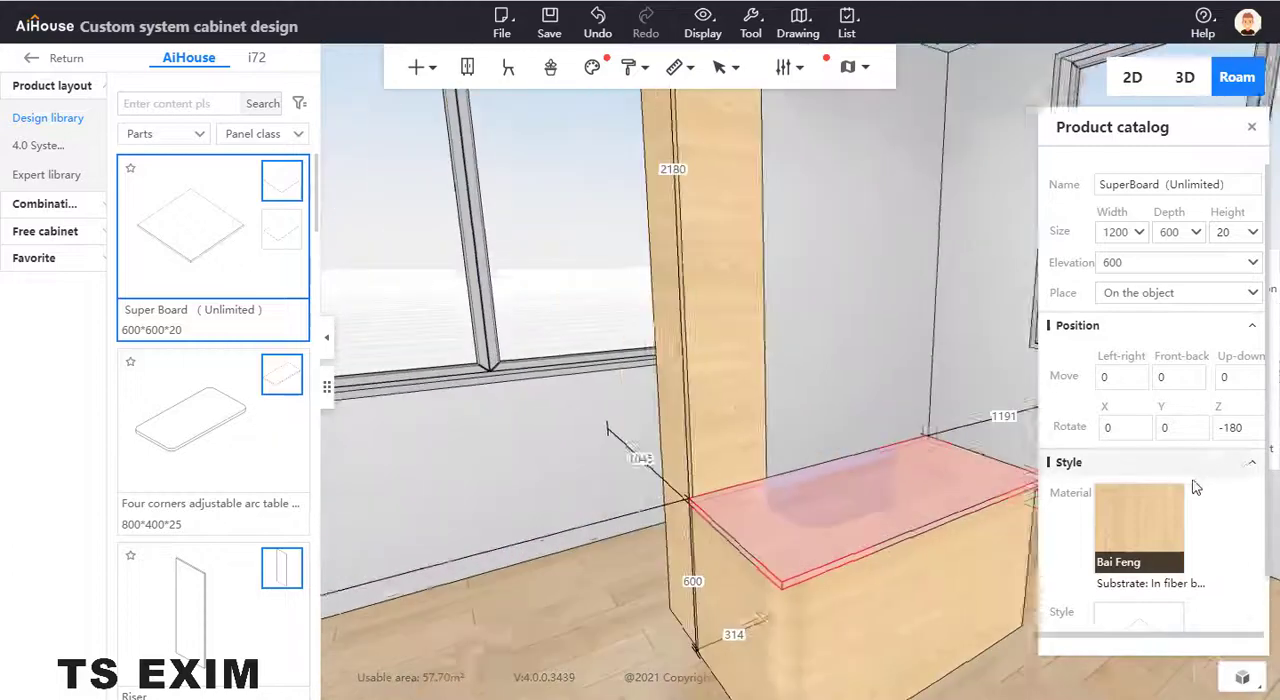
pyautogui.moveTo(888, 618); pyautogui.dragTo(794, 428)
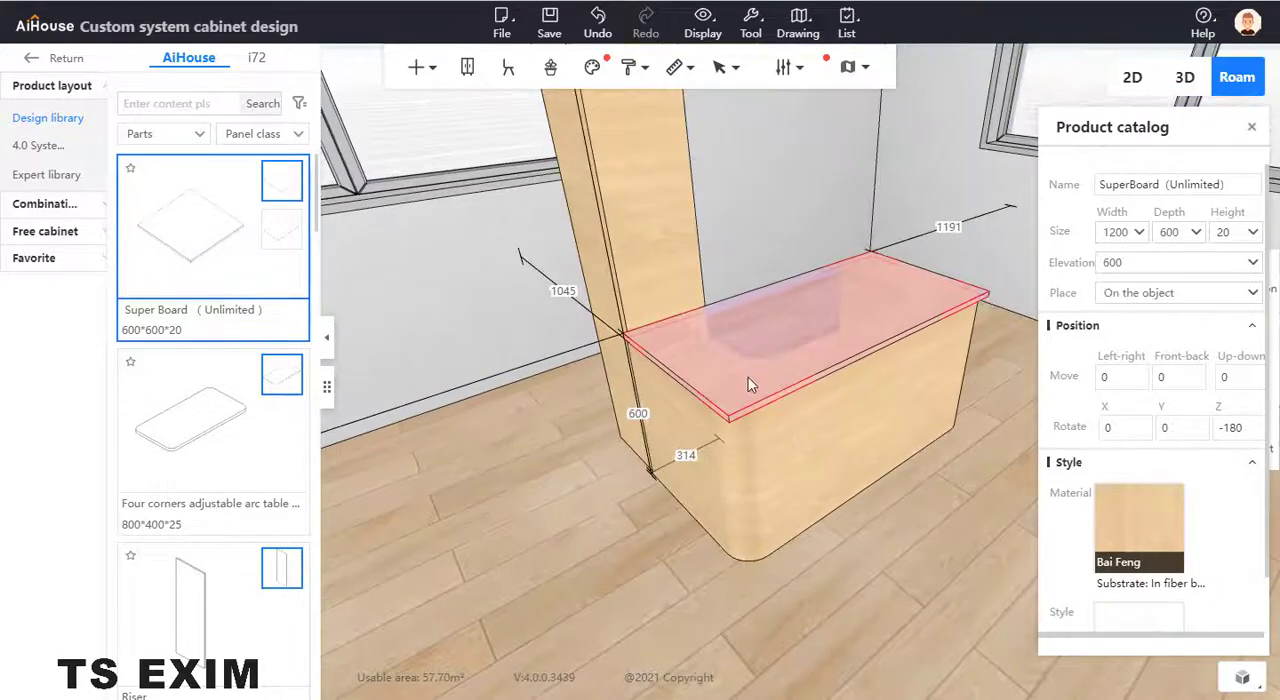
pyautogui.scroll(-3, 754, 383)
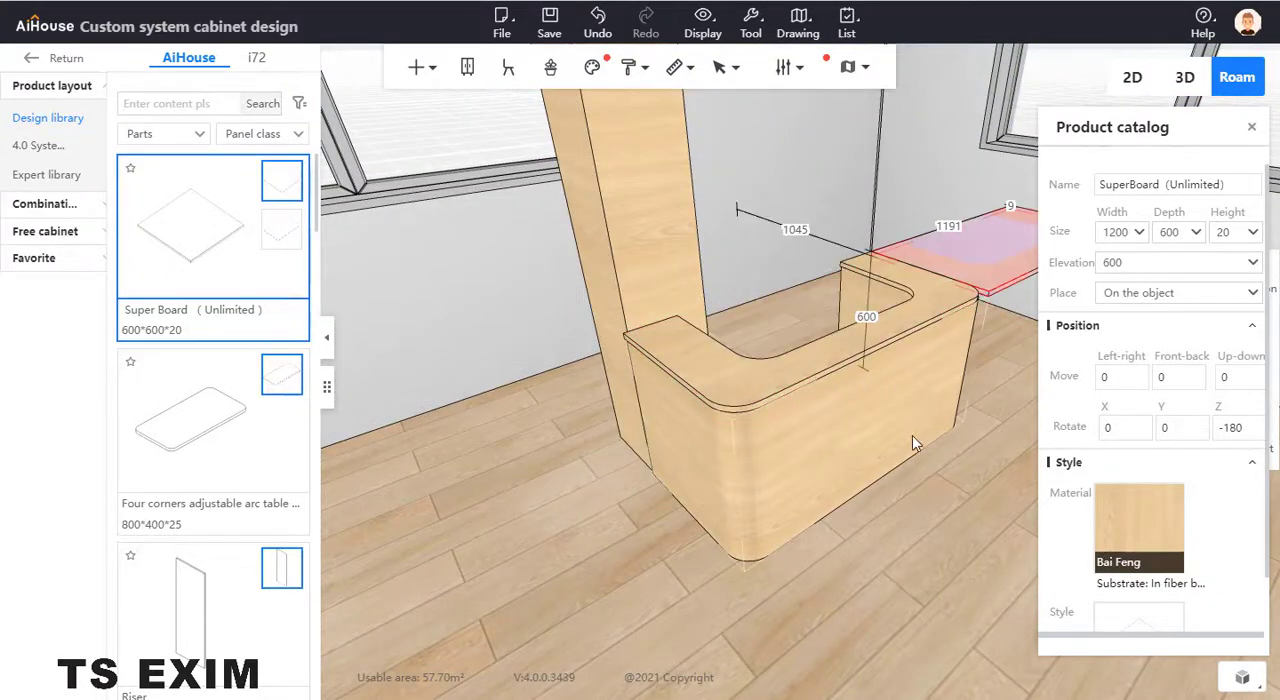
# - Try to move the countertop copy by editing its distance to the far wall, and undo the move
pyautogui.moveTo(912, 435); pyautogui.dragTo(880, 306)
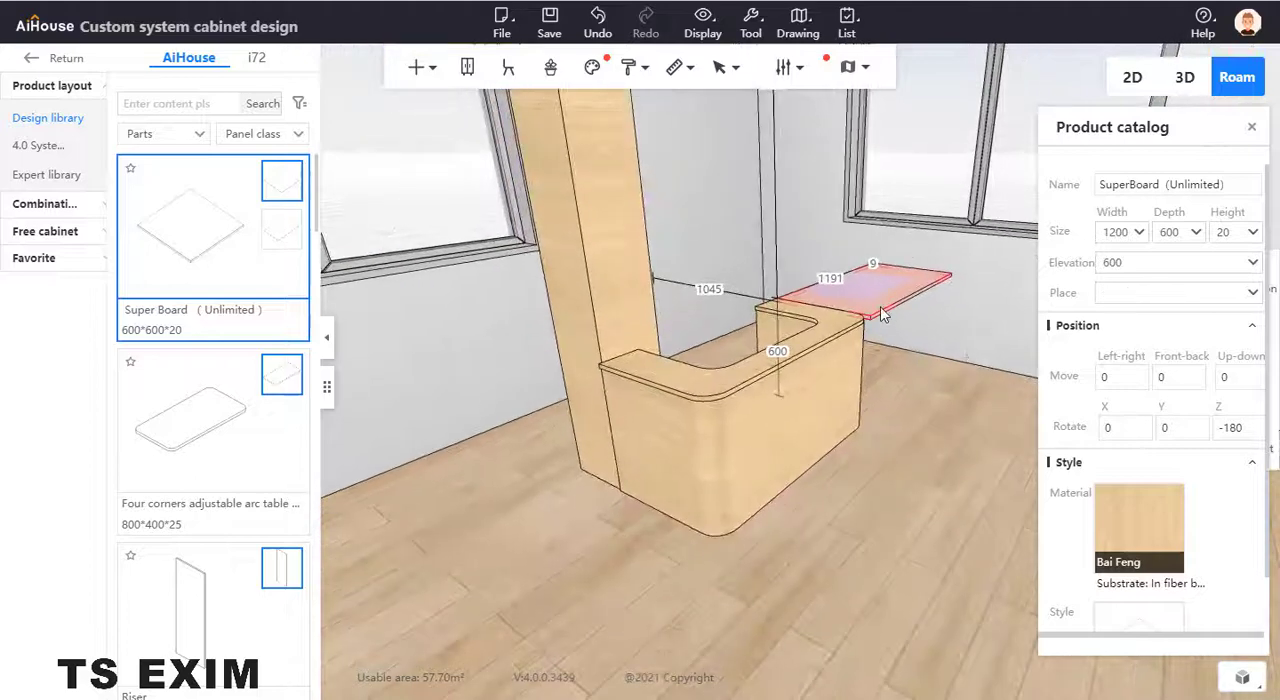
pyautogui.click(839, 340)
pyautogui.click(839, 339)
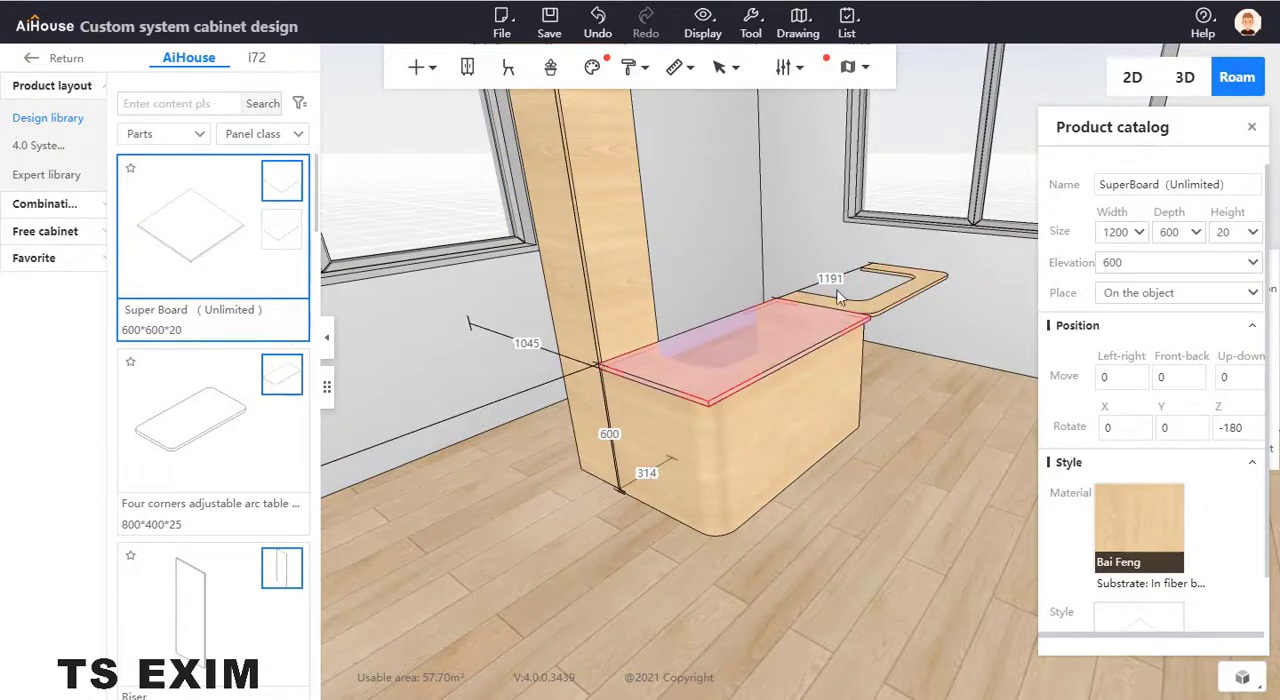
pyautogui.moveTo(870, 300); pyautogui.dragTo(844, 280)
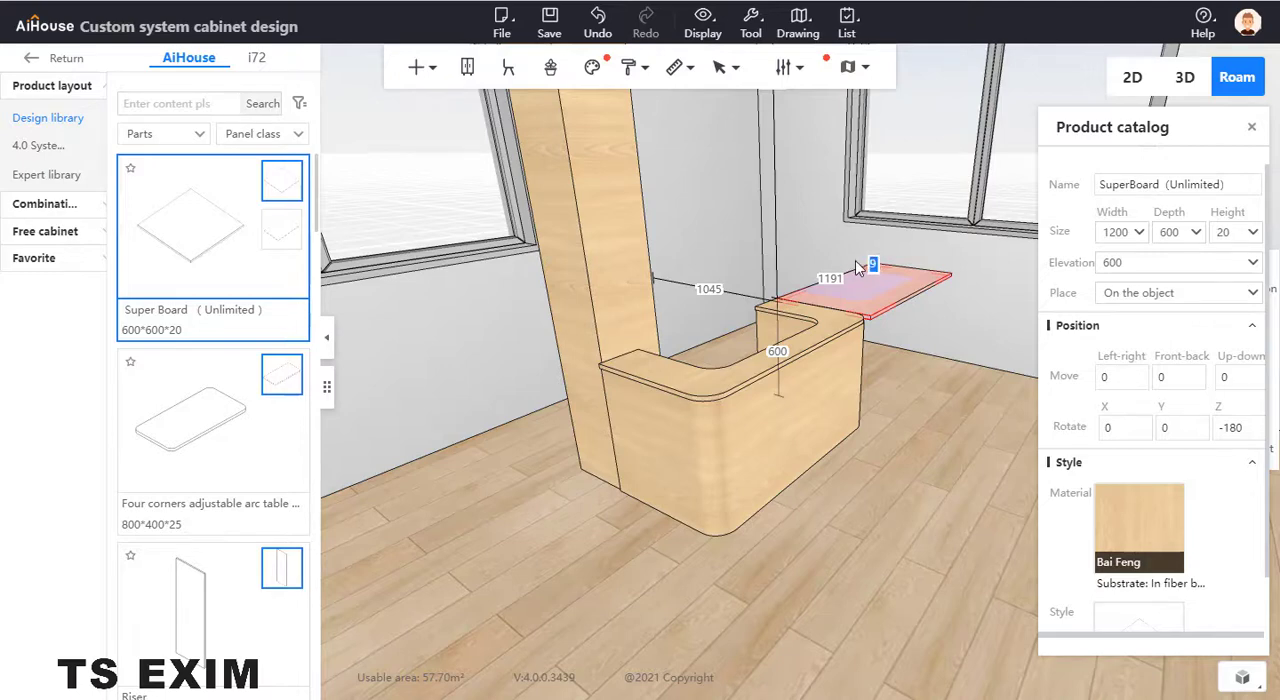
pyautogui.moveTo(856, 260); pyautogui.dragTo(858, 260)
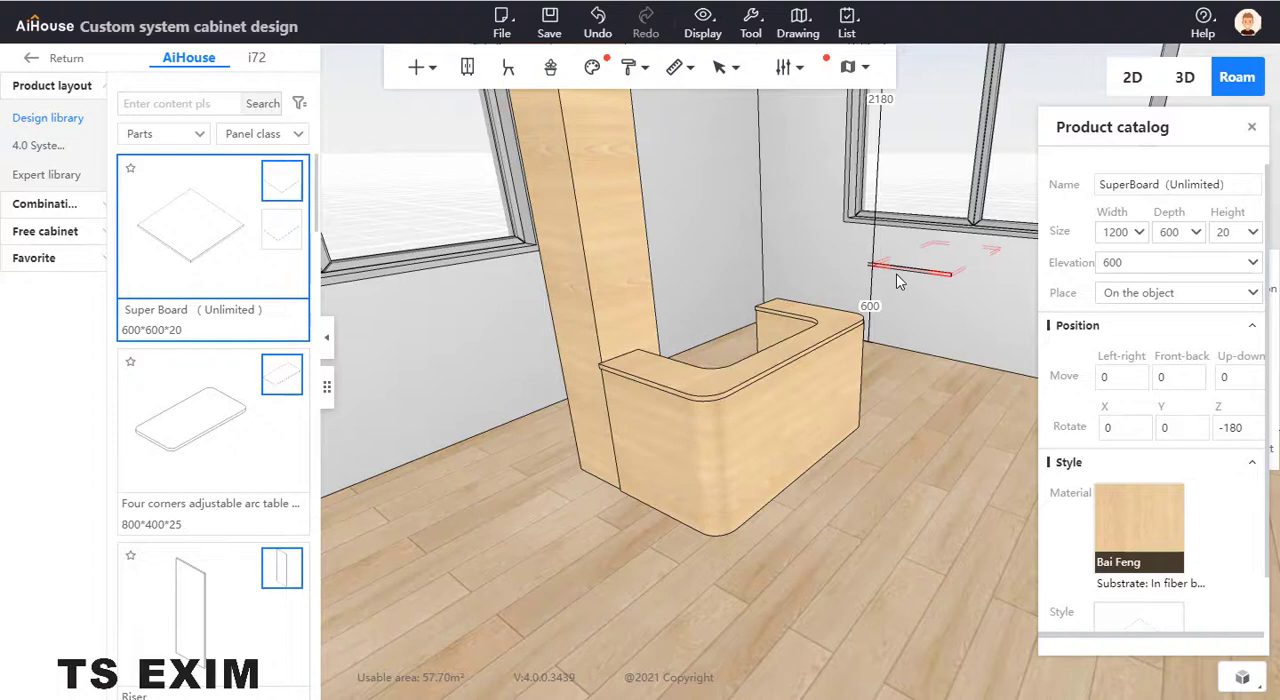
pyautogui.hotkey('ctrl', 'z')
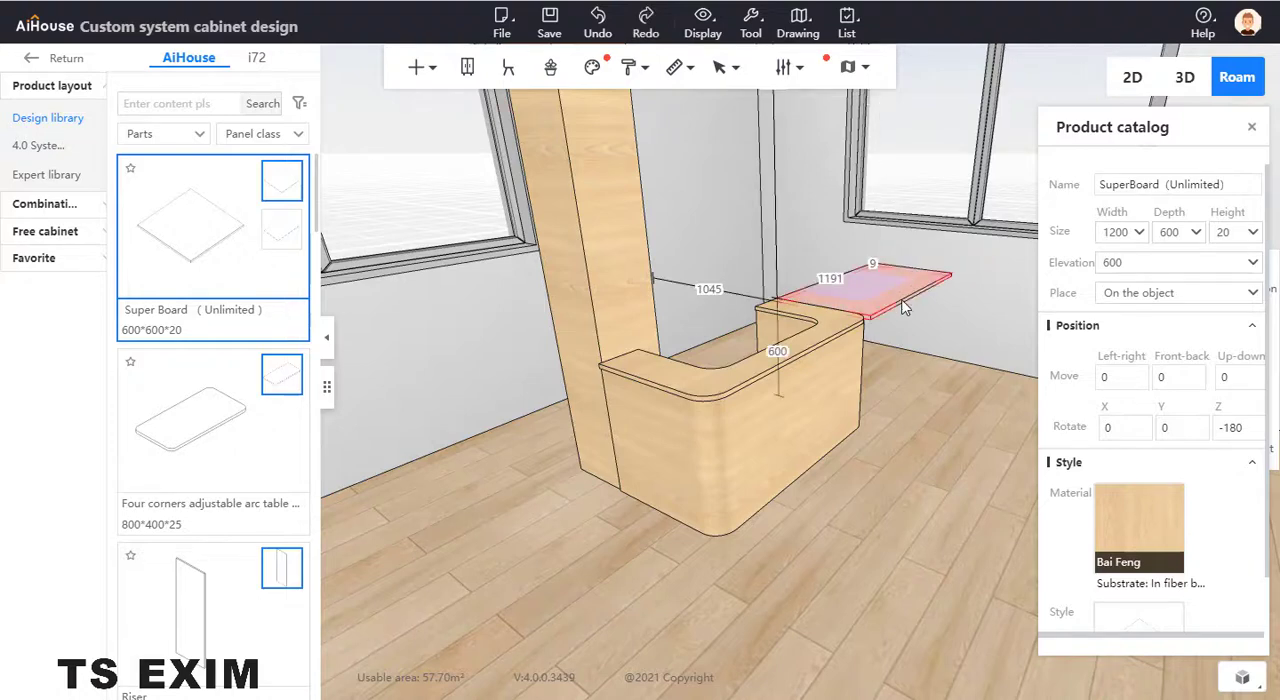
# - Move the countertop copy back over the counter and align it with the original countertop
pyautogui.moveTo(878, 313); pyautogui.dragTo(607, 418)
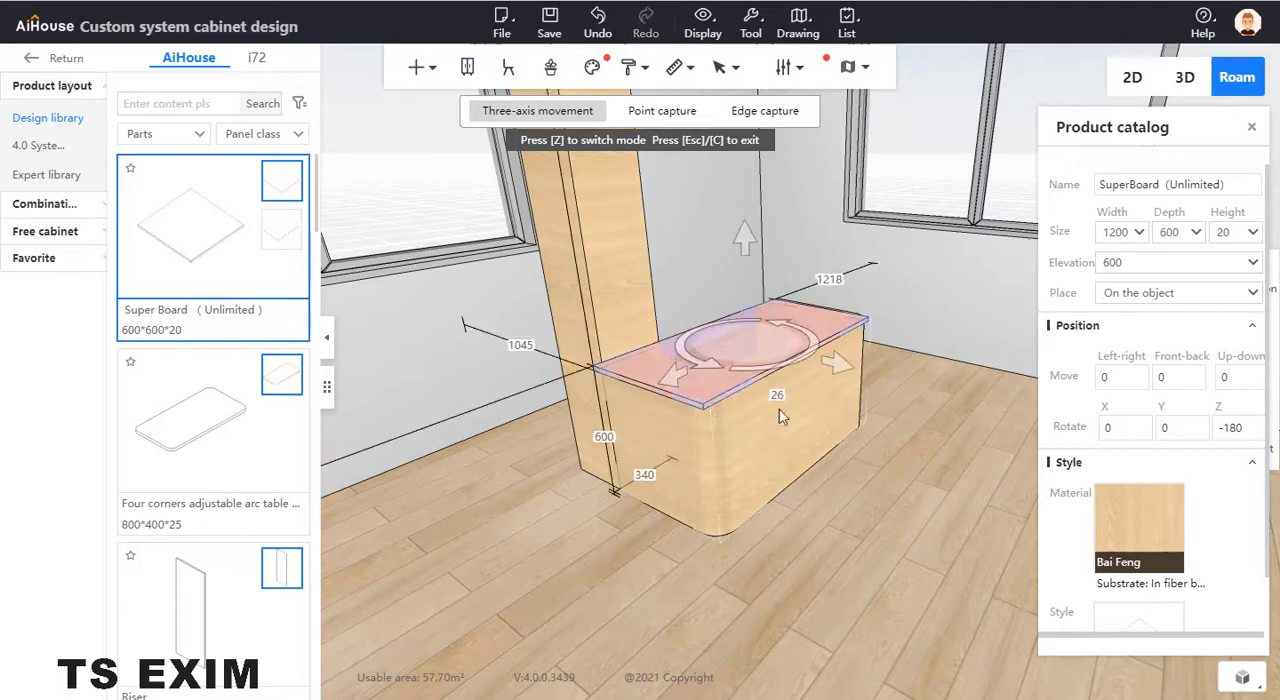
pyautogui.moveTo(877, 463); pyautogui.dragTo(881, 464)
pyautogui.click(879, 455)
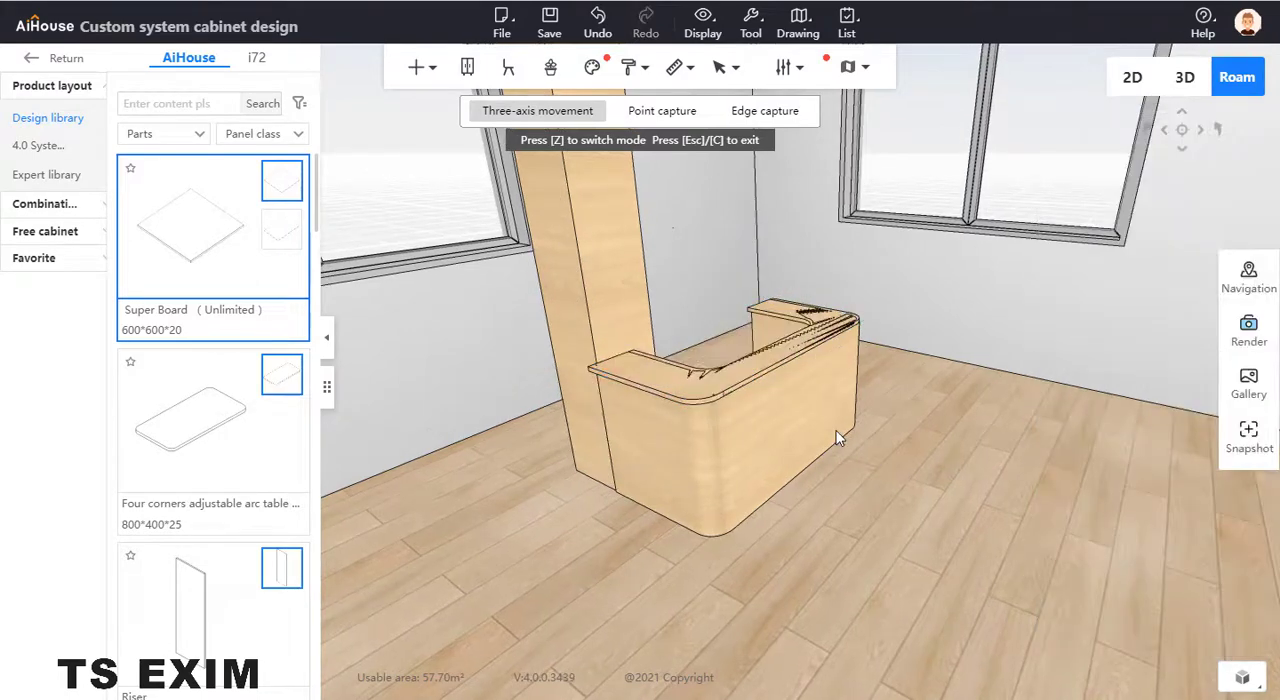
pyautogui.click(722, 375)
pyautogui.moveTo(670, 378); pyautogui.dragTo(676, 374)
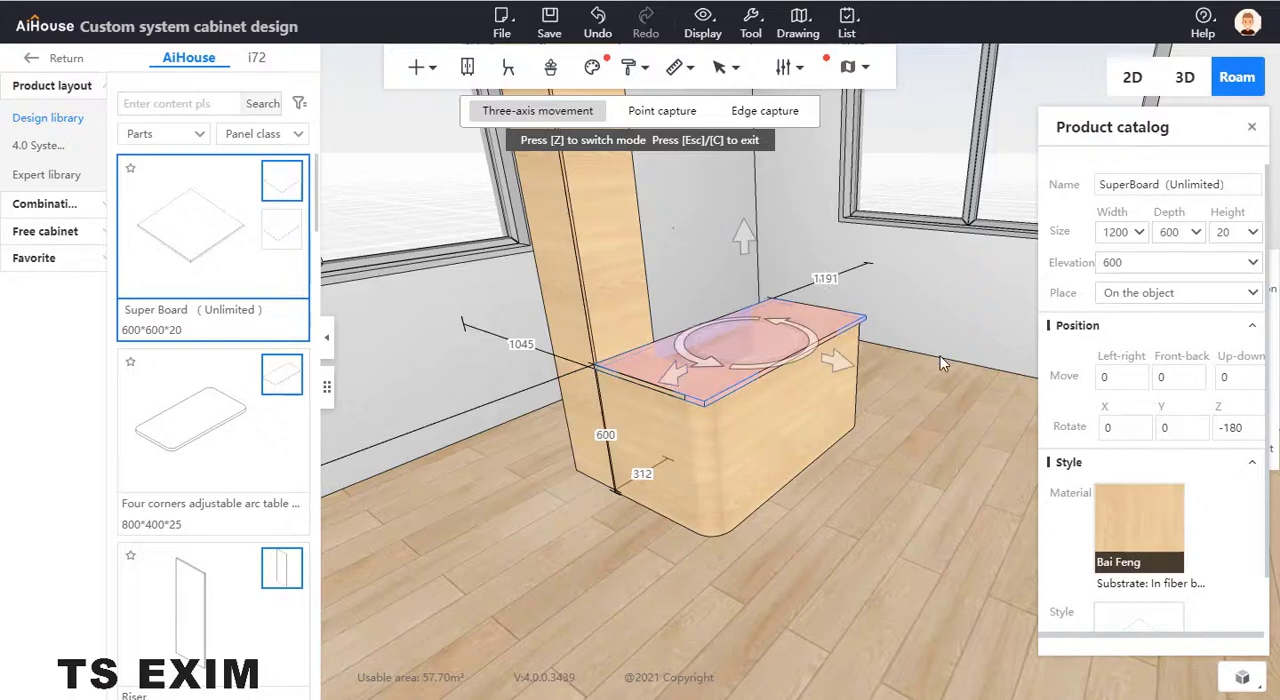
# - Raise the countertop copy straight up from the counter to near the top of the column
pyautogui.moveTo(743, 250); pyautogui.dragTo(743, 205)
pyautogui.click(965, 445)
pyautogui.moveTo(963, 464); pyautogui.dragTo(981, 453)
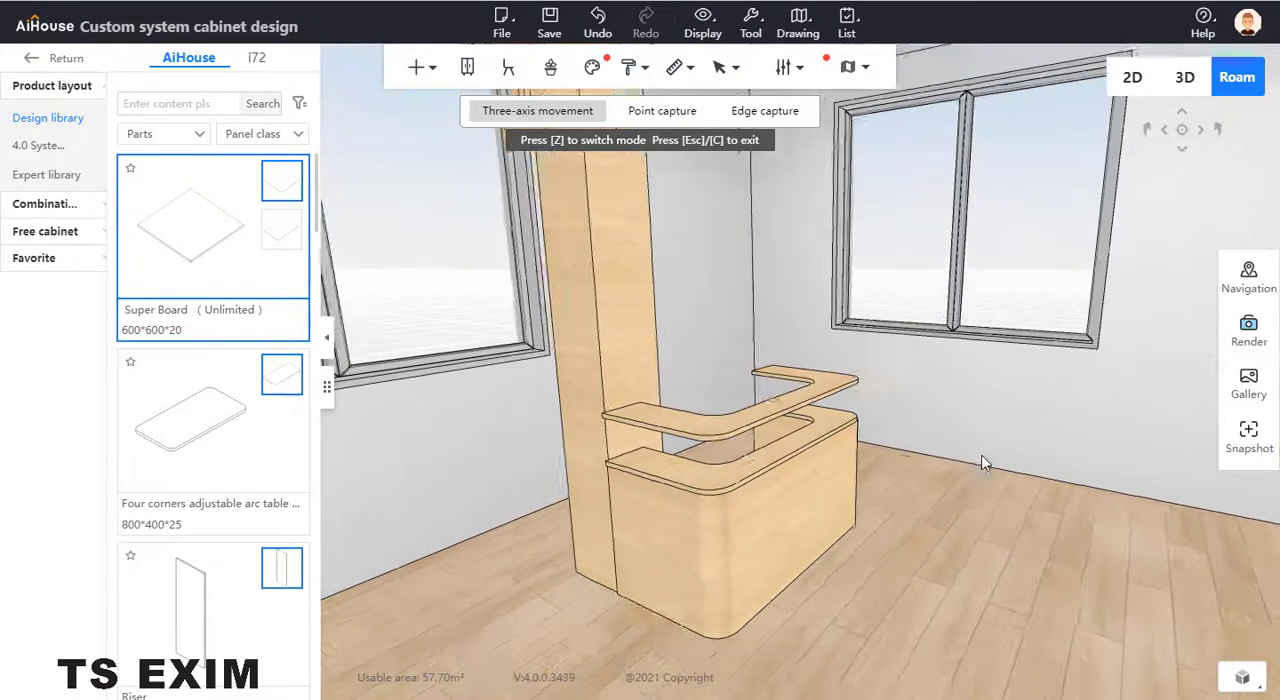
pyautogui.scroll(-2, 981, 453)
pyautogui.click(825, 390)
pyautogui.scroll(3, 920, 422)
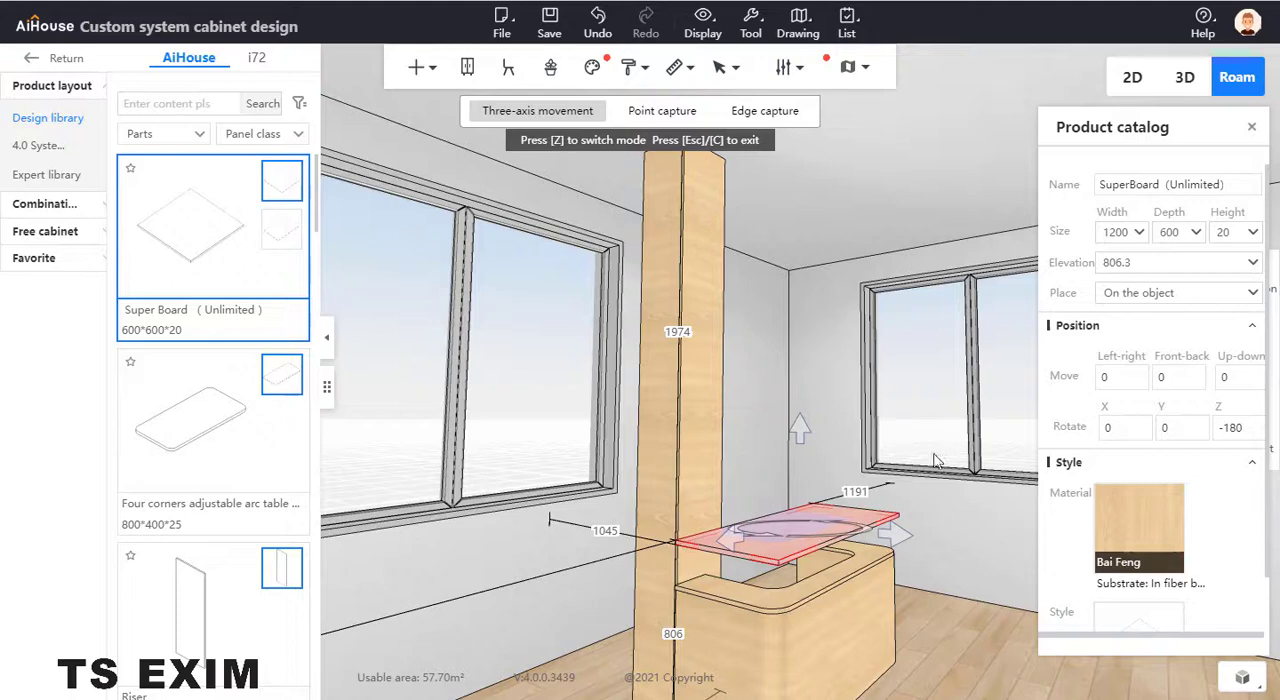
pyautogui.moveTo(935, 460); pyautogui.dragTo(960, 586)
pyautogui.moveTo(828, 592); pyautogui.dragTo(828, 552)
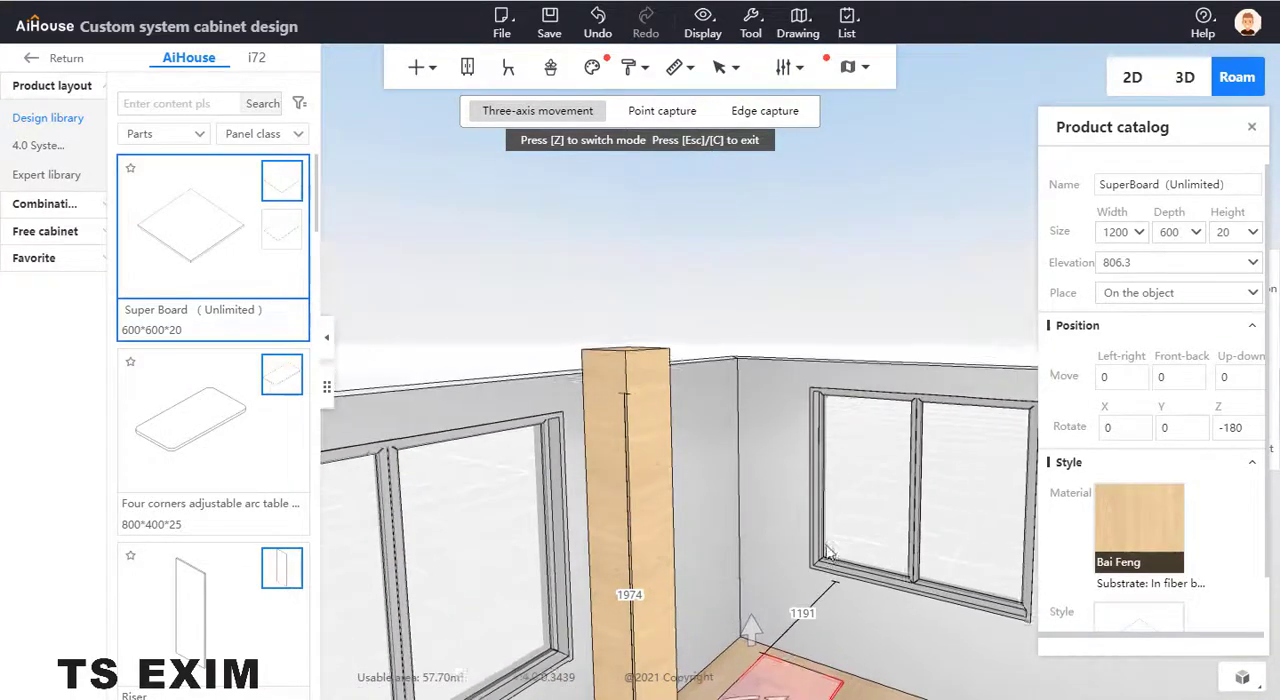
pyautogui.moveTo(755, 635); pyautogui.dragTo(747, 286)
pyautogui.click(740, 532)
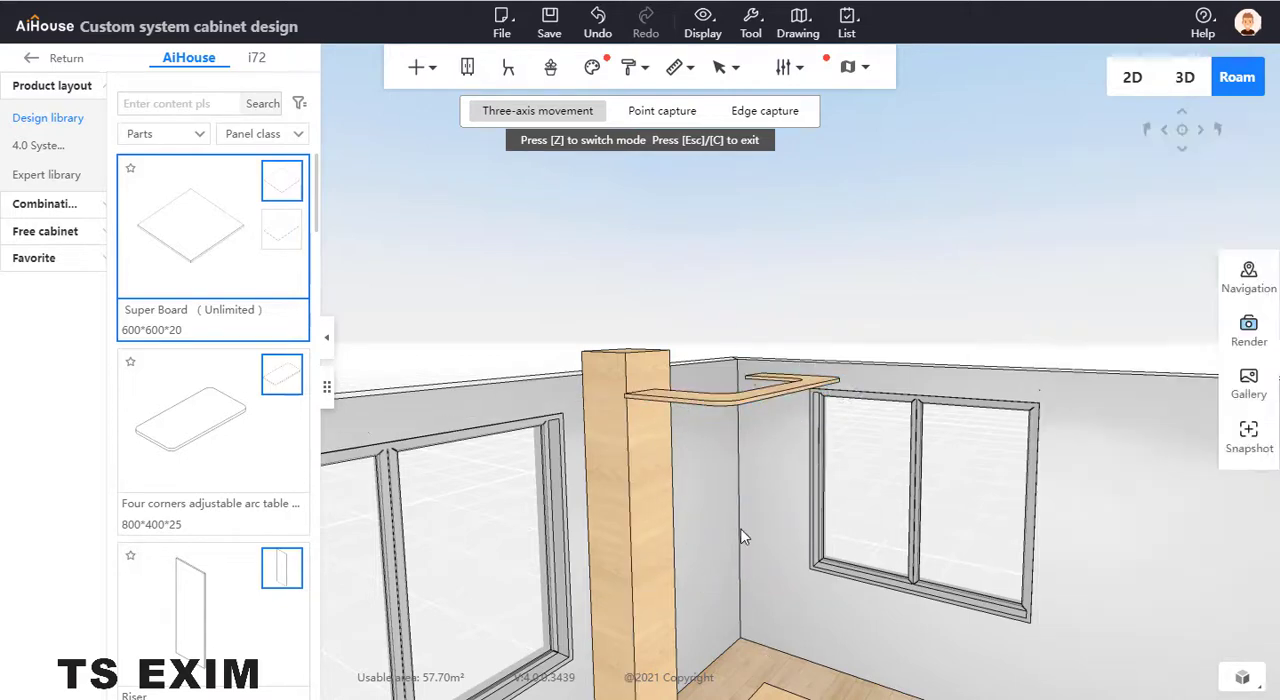
# - Fine-tune the height of the raised countertop copy at the top of the column
pyautogui.press('e')
pyautogui.moveTo(857, 427); pyautogui.dragTo(870, 501)
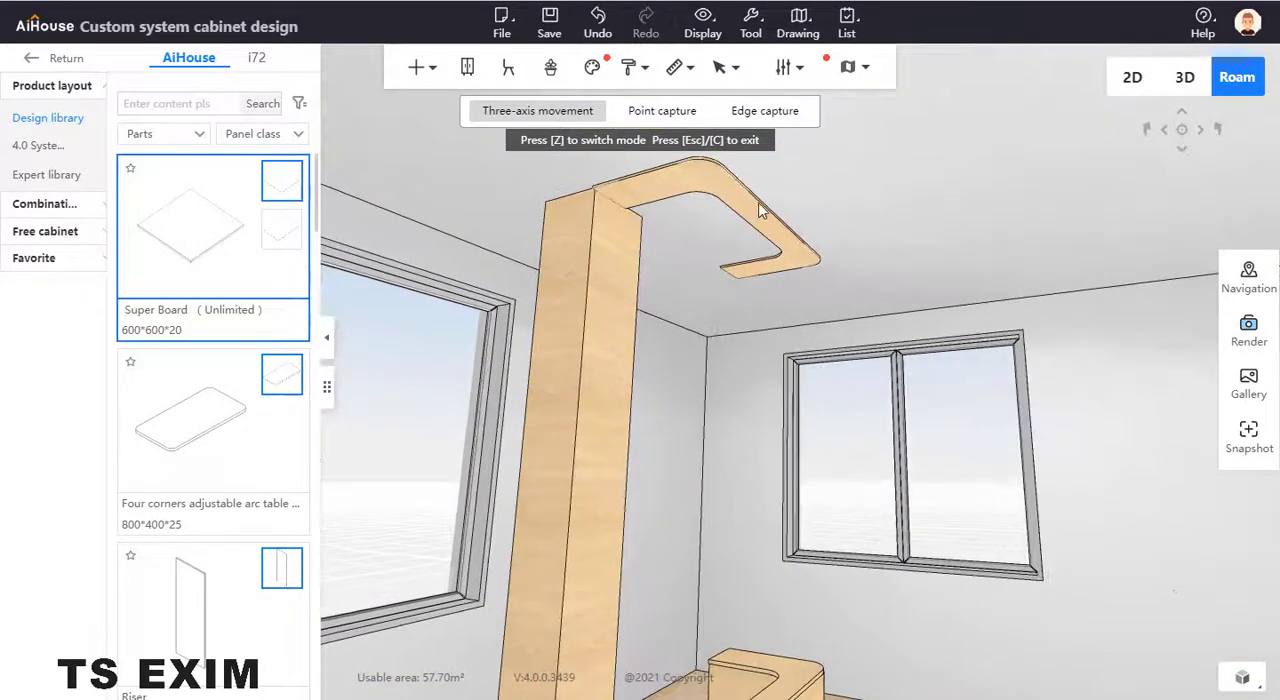
pyautogui.click(785, 240)
pyautogui.moveTo(831, 278); pyautogui.dragTo(832, 335)
pyautogui.moveTo(674, 280); pyautogui.dragTo(680, 288)
pyautogui.click(752, 476)
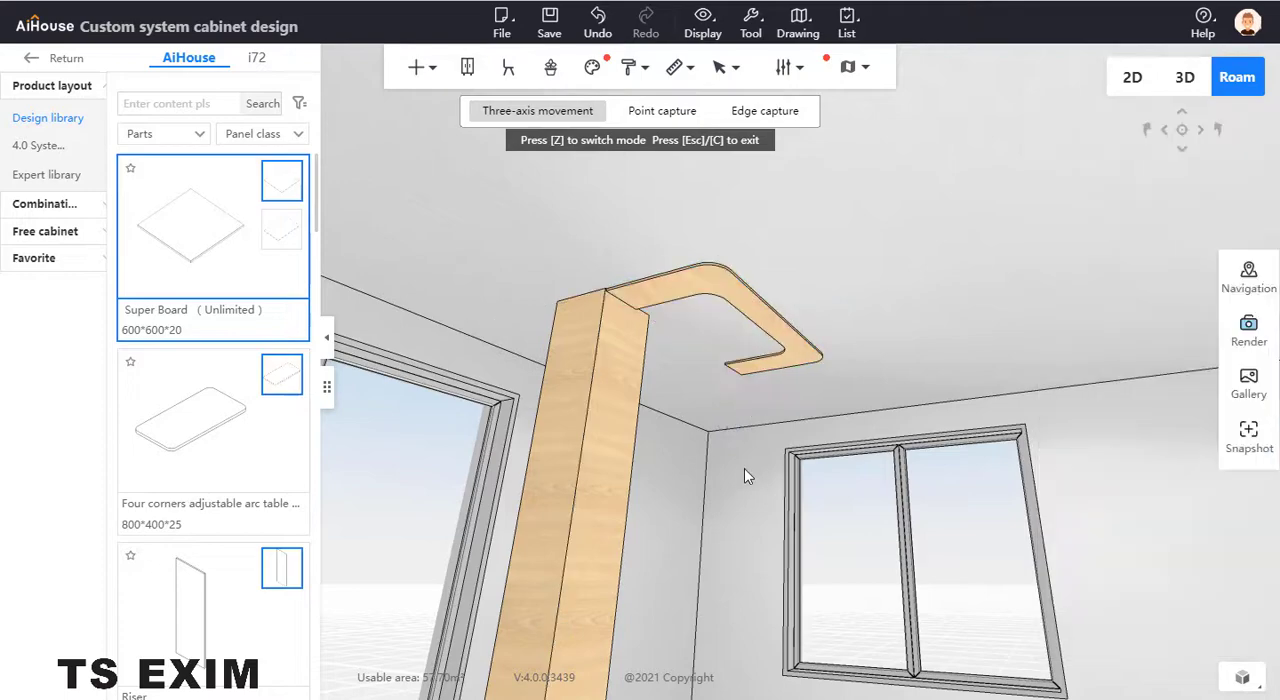
# - Place a cylinder from the parts library on the floor beside the counter
pyautogui.moveTo(744, 476); pyautogui.dragTo(850, 422)
pyautogui.scroll(-3, 846, 546)
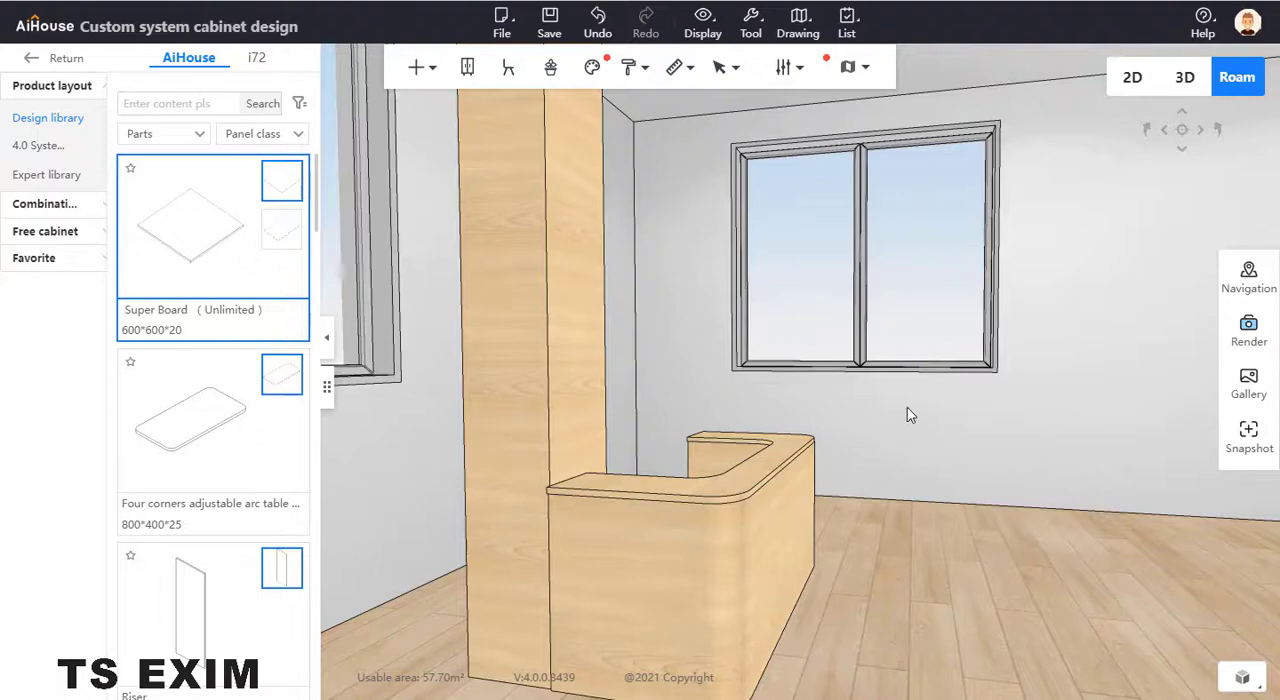
pyautogui.press('s')
pyautogui.press('d')
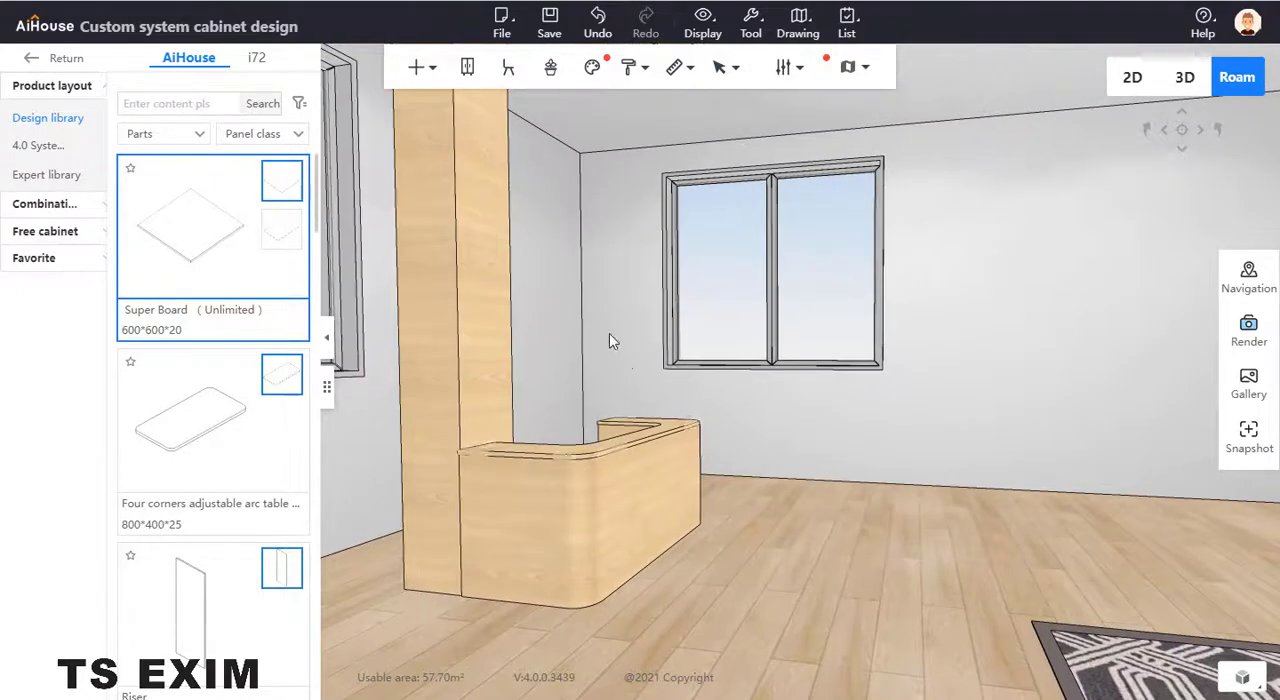
pyautogui.press('d')
pyautogui.scroll(-10, 235, 405)
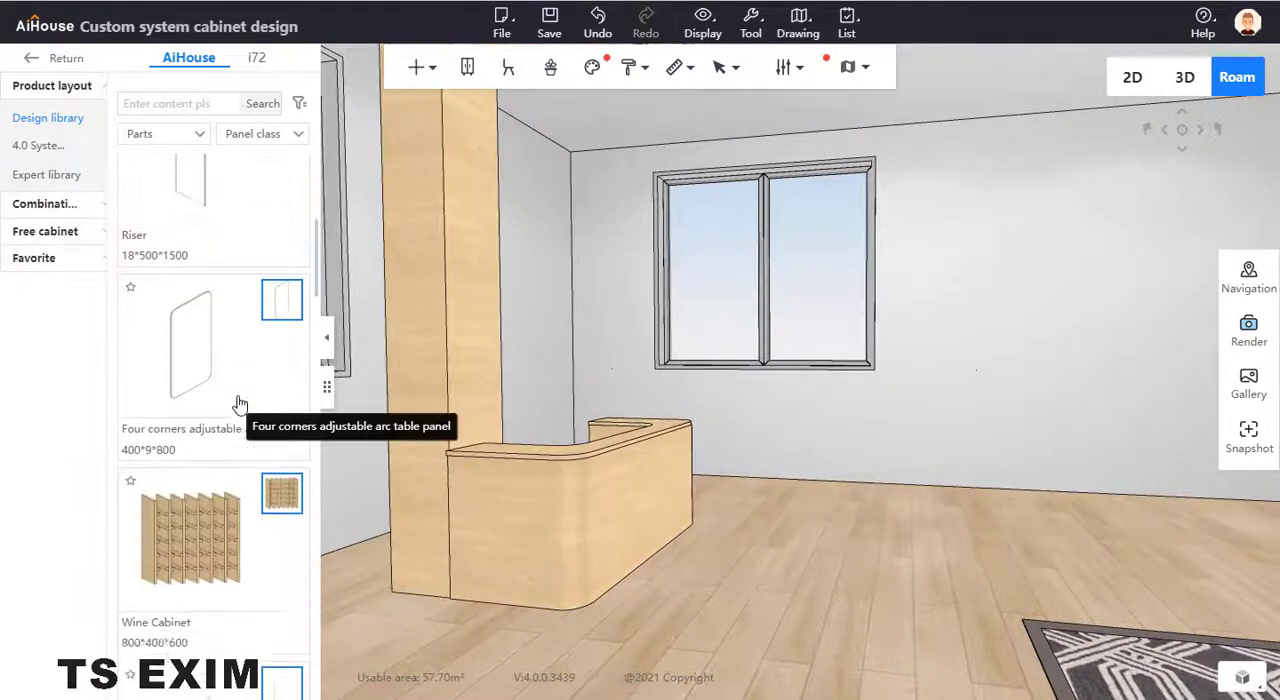
pyautogui.scroll(-12, 228, 417)
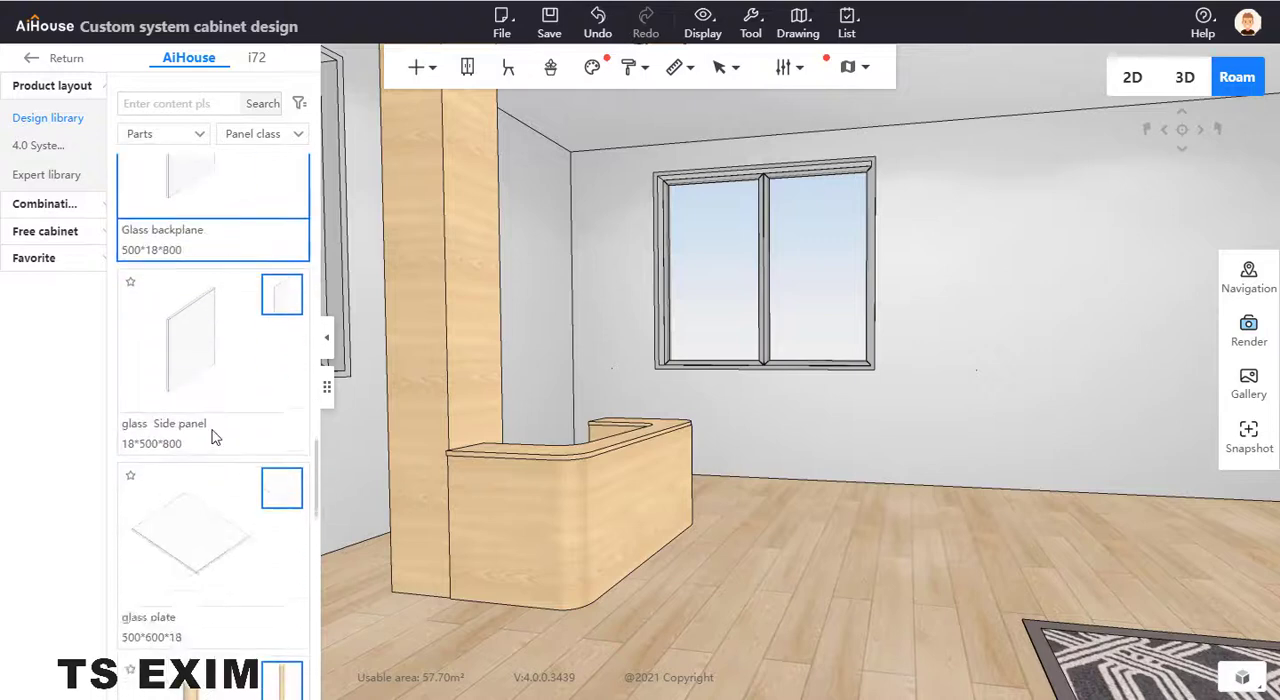
pyautogui.click(211, 286)
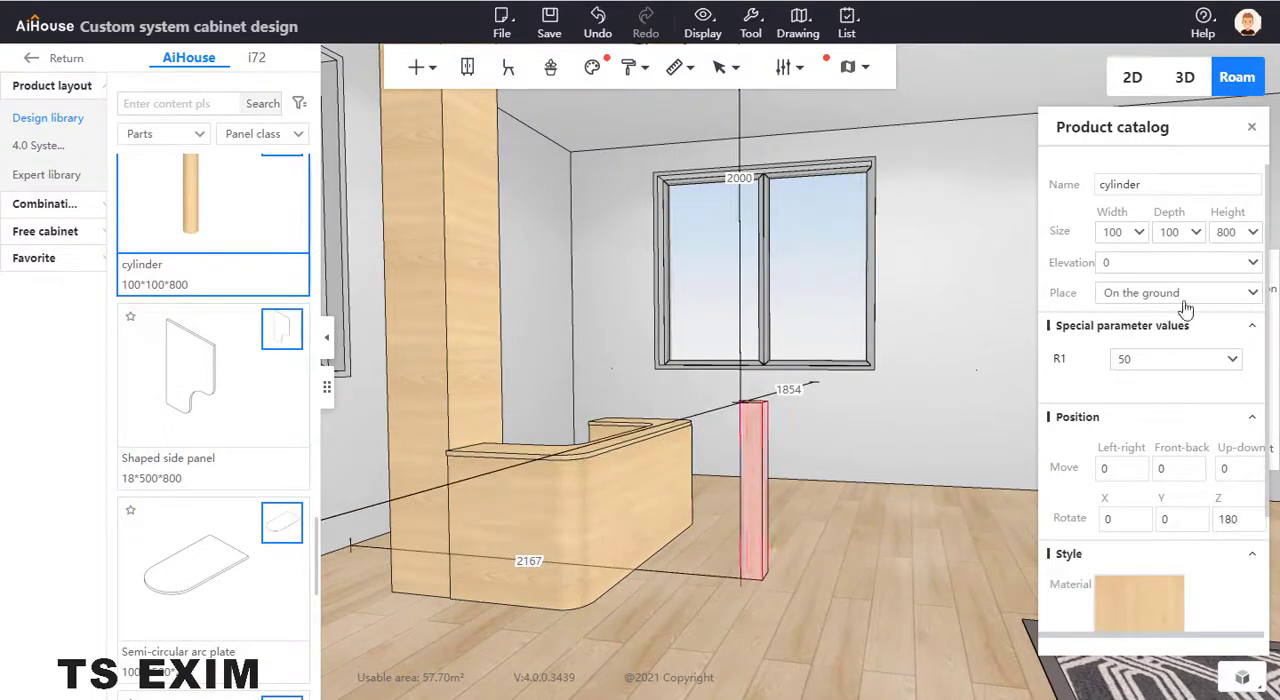
# - Set the cylinder's height to 2500
pyautogui.click(1226, 232)
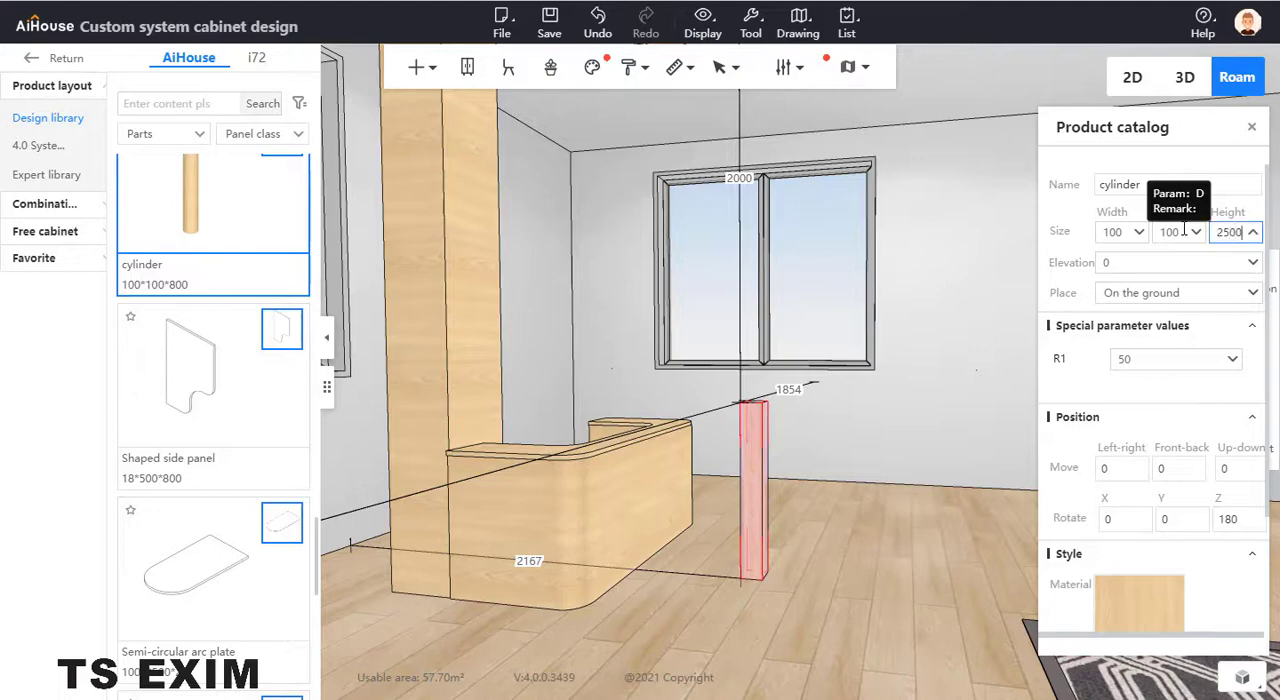
pyautogui.press('Return')
pyautogui.moveTo(951, 277); pyautogui.dragTo(944, 250)
pyautogui.moveTo(838, 553); pyautogui.dragTo(798, 582)
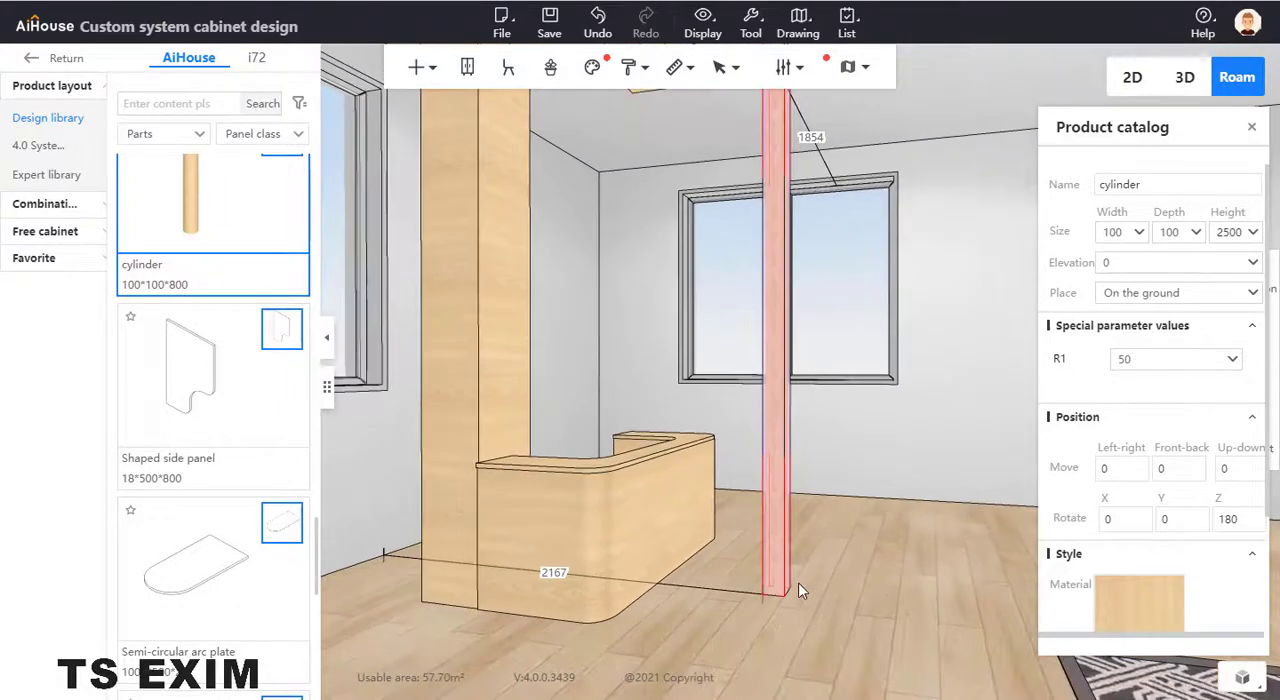
pyautogui.scroll(-3, 1135, 490)
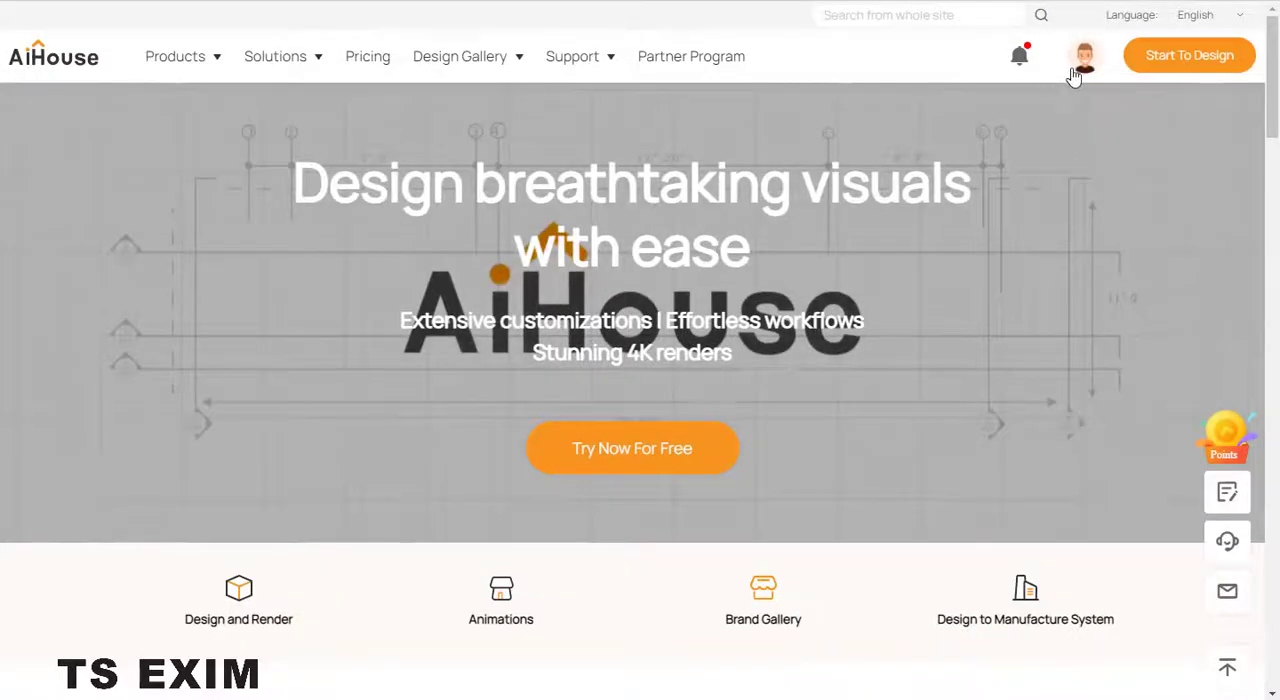
# - Switch to the AiHouse website and open the account's own products in the Business Center
pyautogui.moveTo(1078, 72)
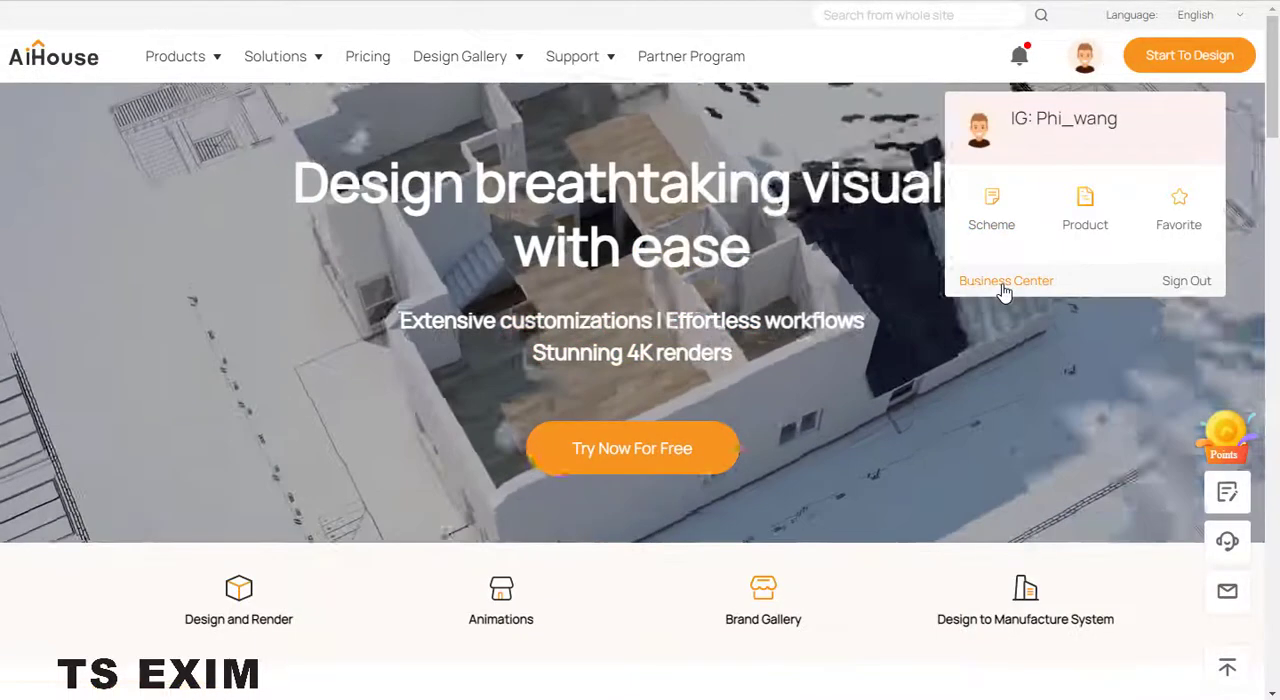
pyautogui.click(1004, 283)
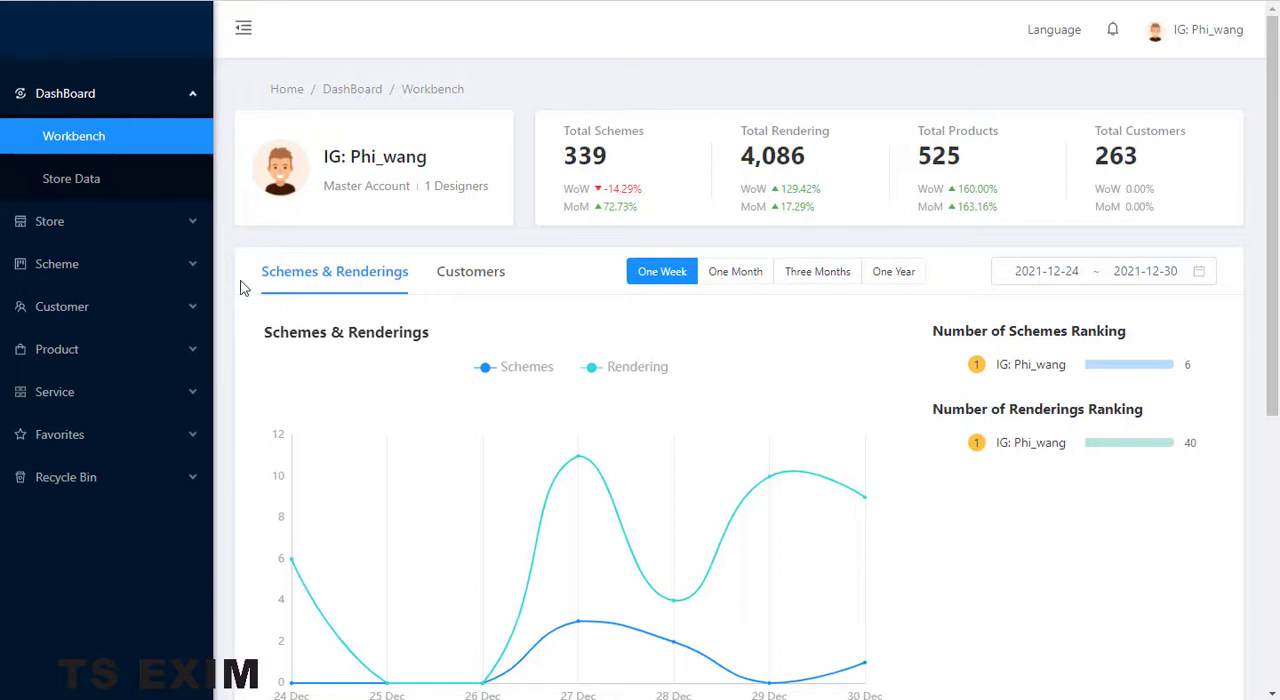
pyautogui.click(53, 238)
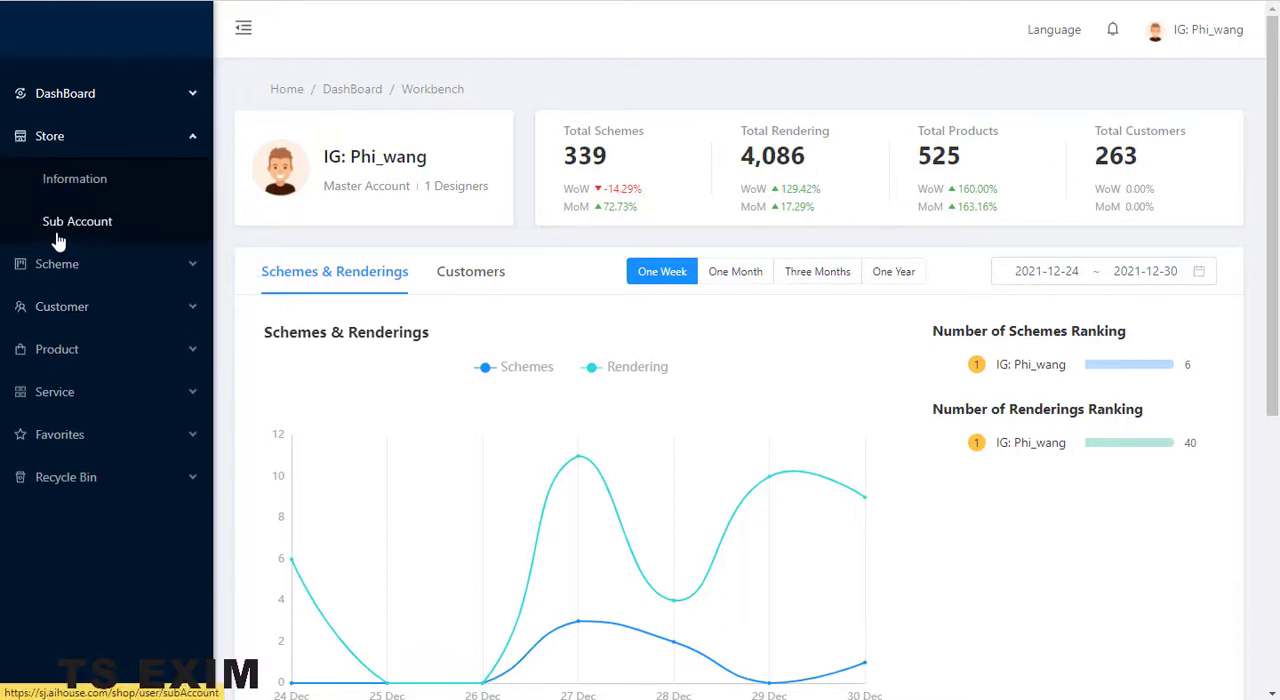
pyautogui.click(57, 351)
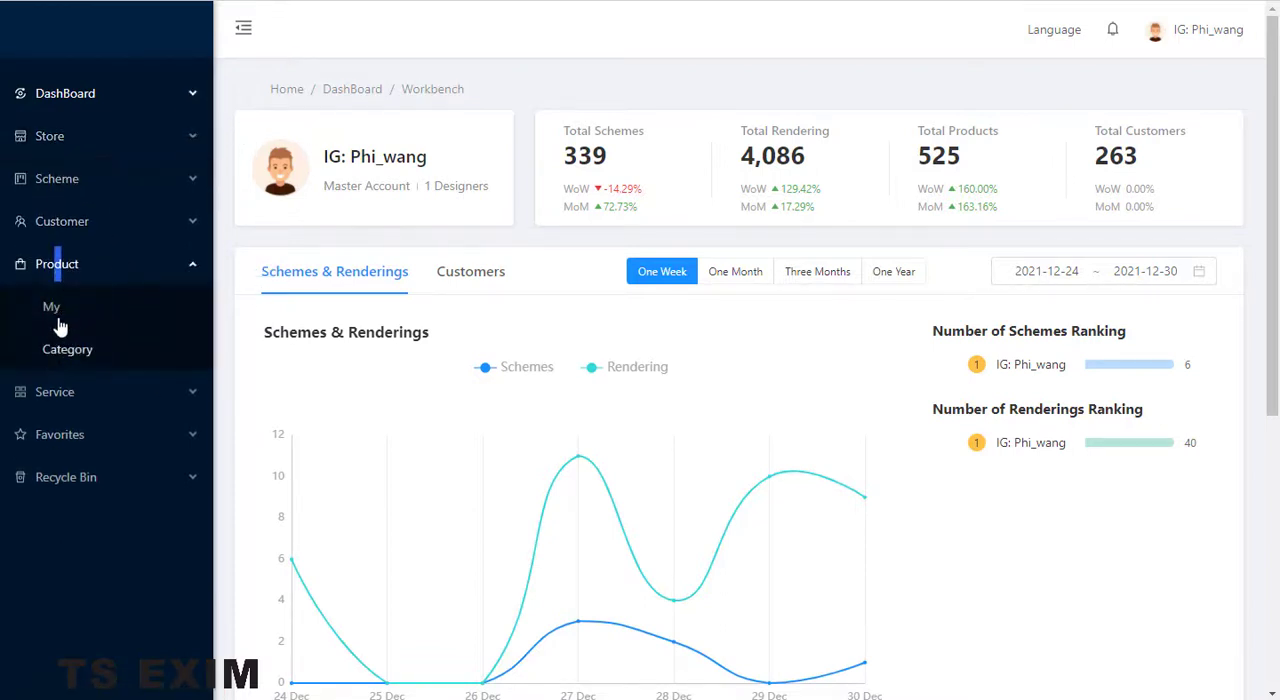
pyautogui.click(68, 308)
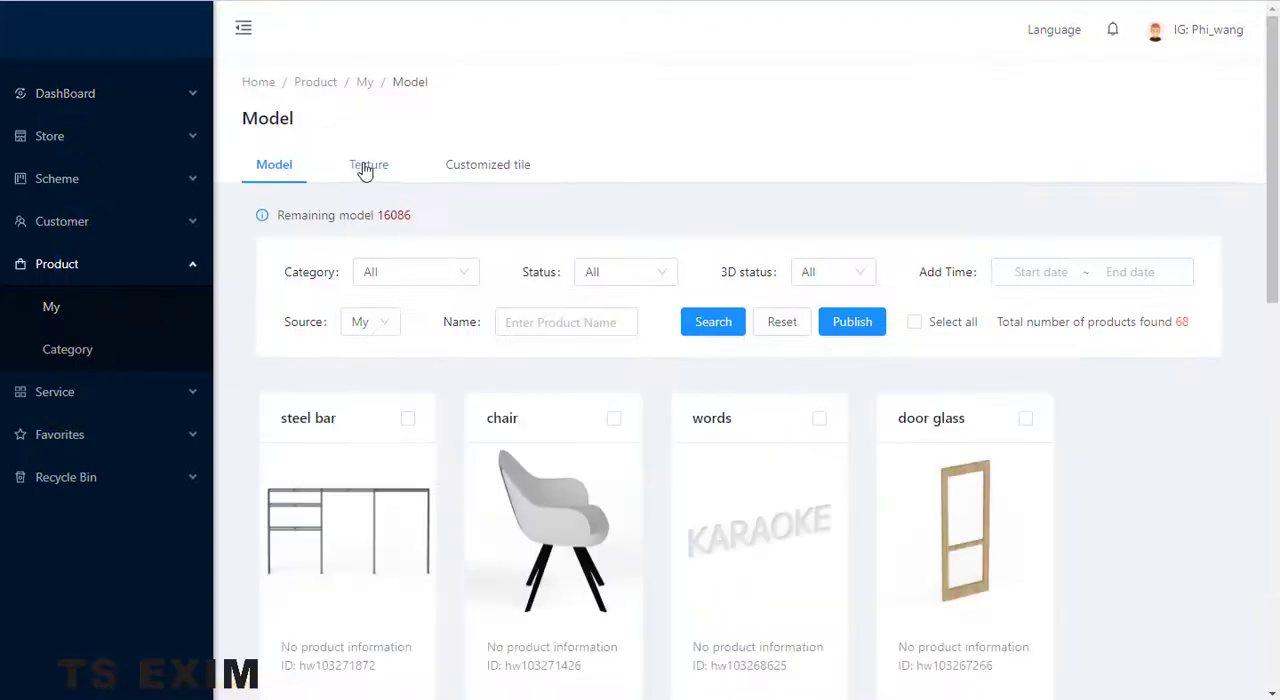
# - Start publishing a new texture named "glass cylinderb" and set its style to Modern
pyautogui.click(366, 165)
pyautogui.click(852, 322)
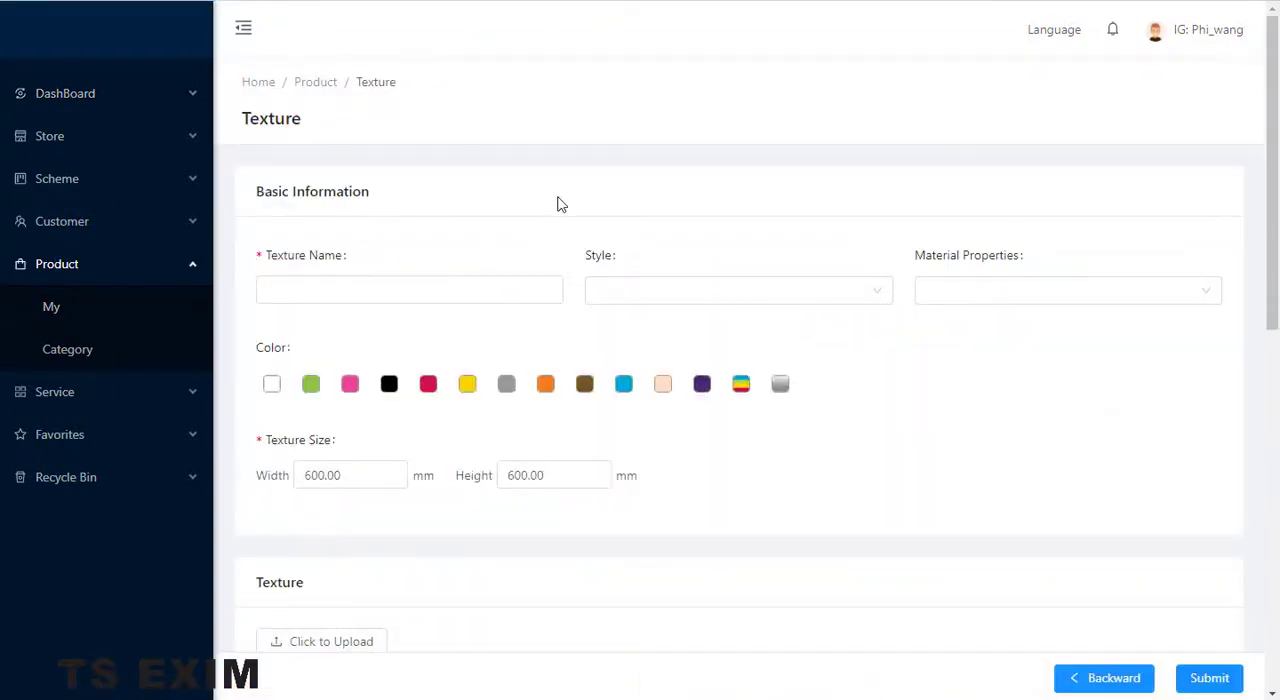
pyautogui.click(502, 291)
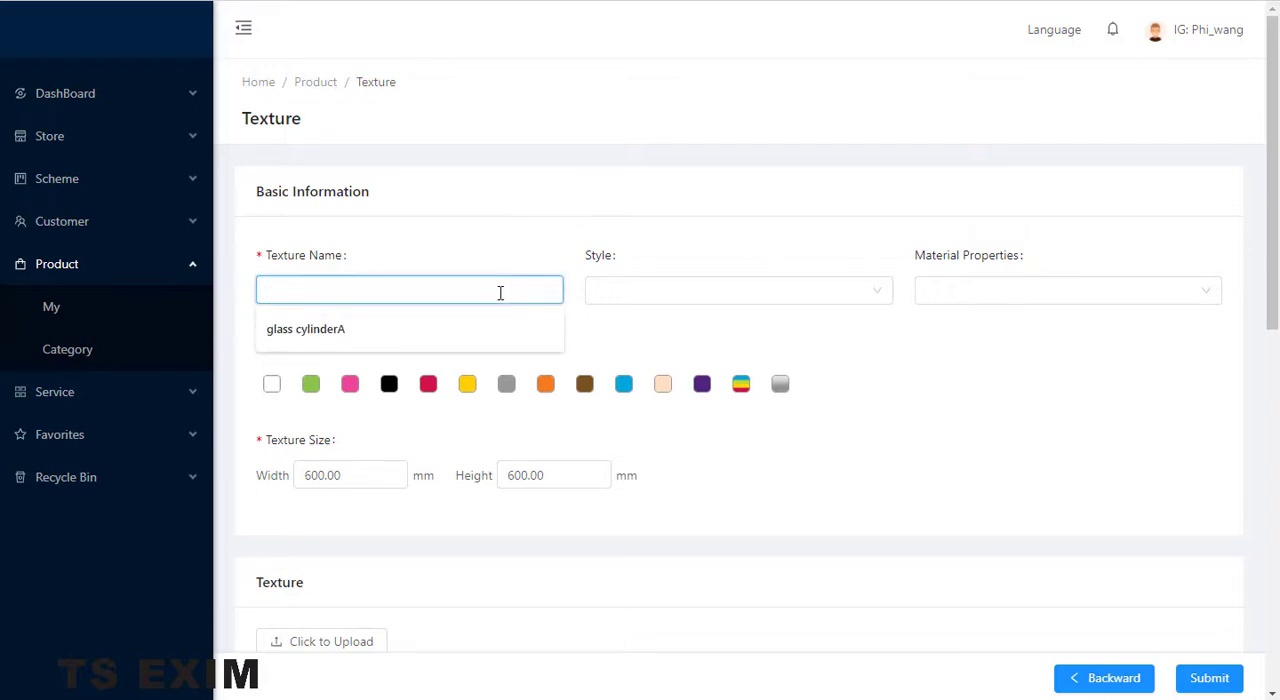
pyautogui.press('Down')
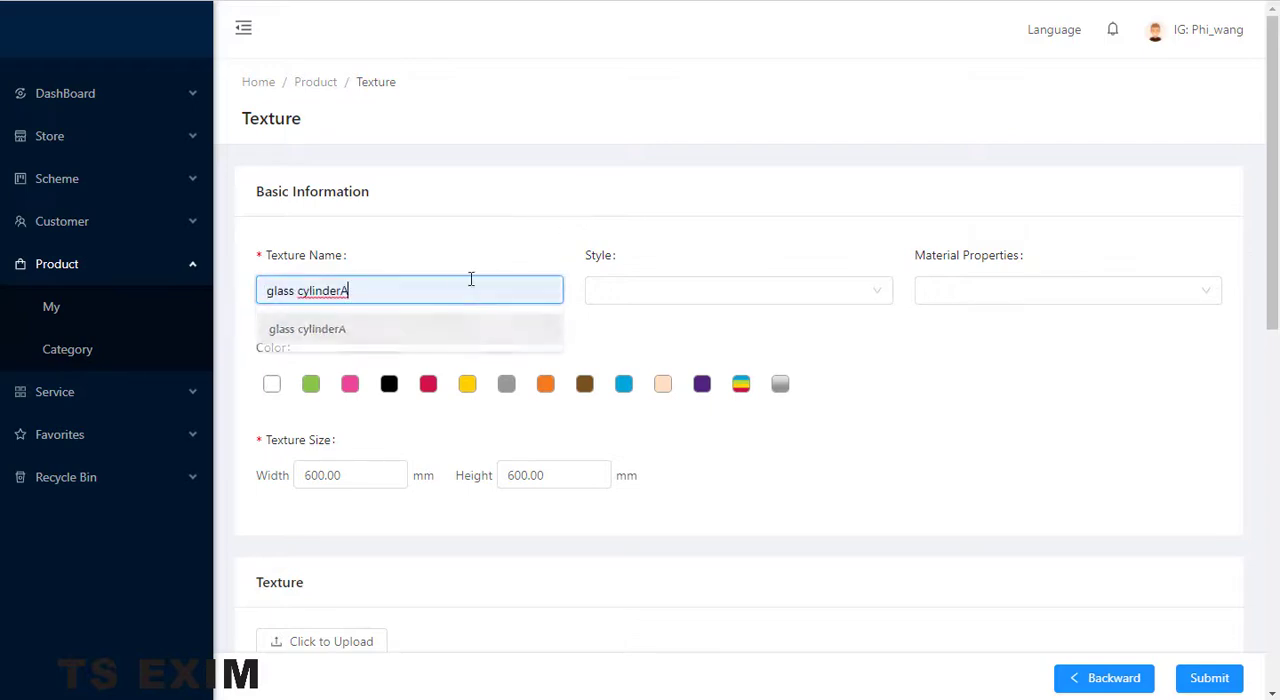
pyautogui.press('Return')
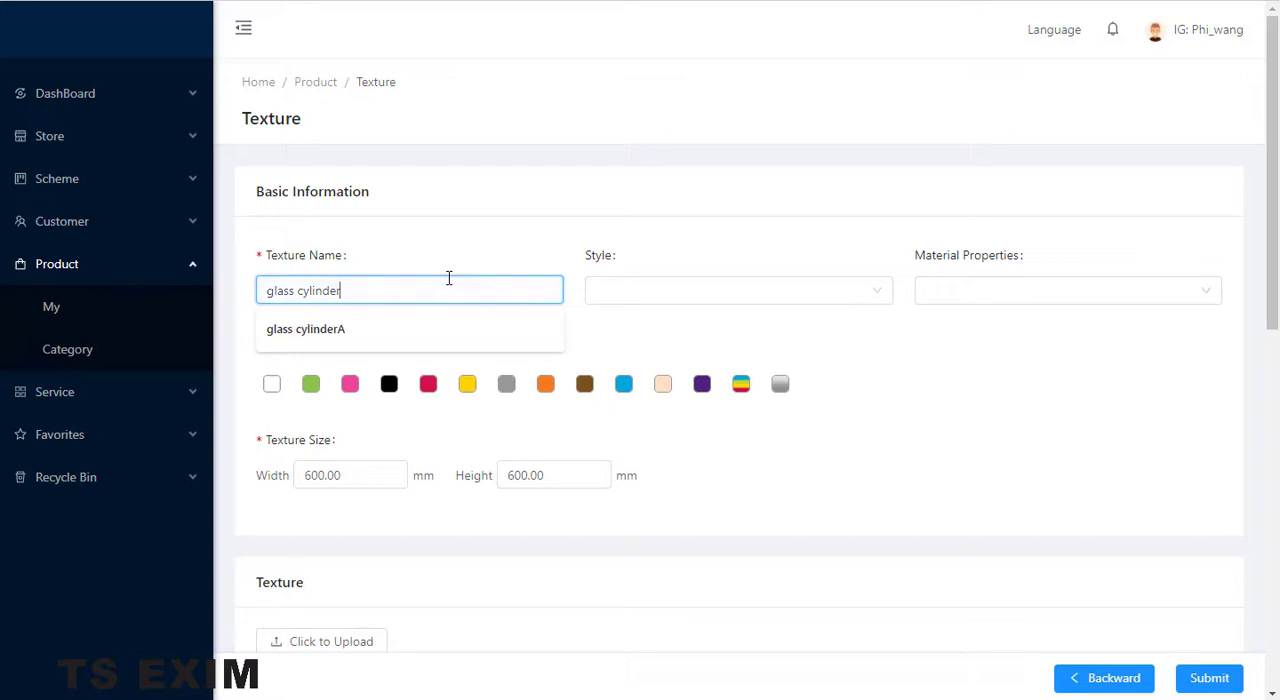
pyautogui.write('b')
pyautogui.click(697, 290)
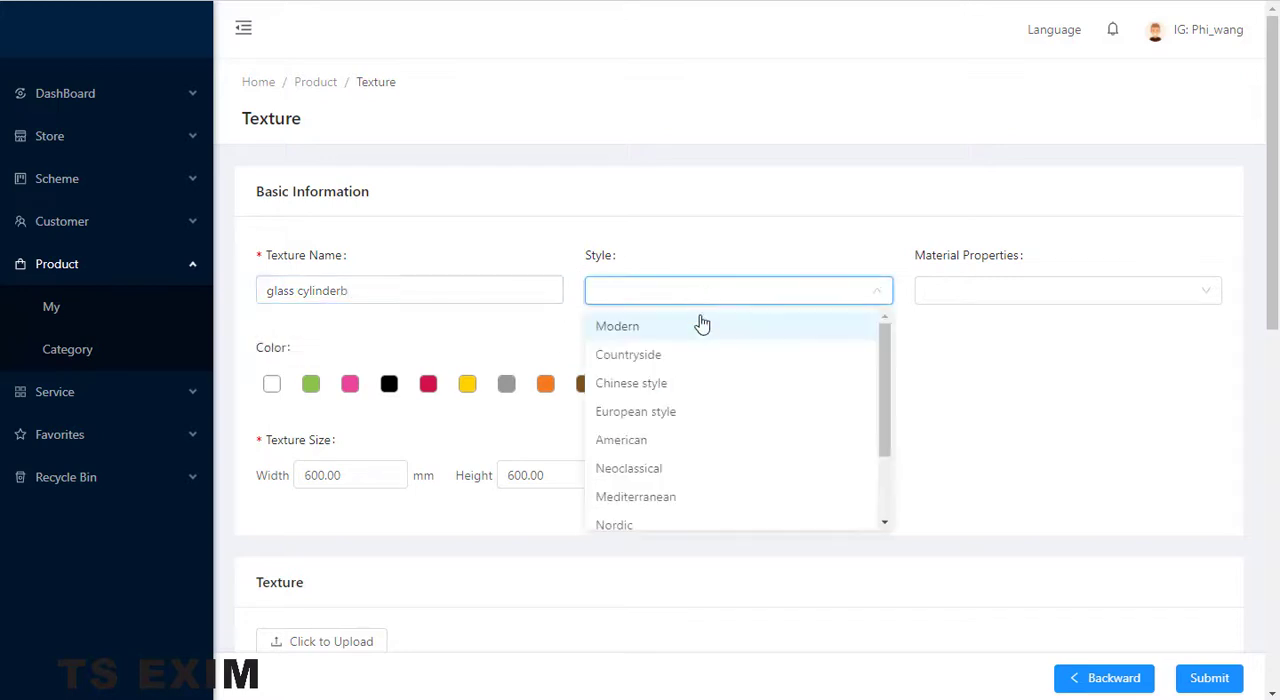
pyautogui.click(712, 323)
# - Set the texture's material properties to Printed Glass
pyautogui.click(977, 292)
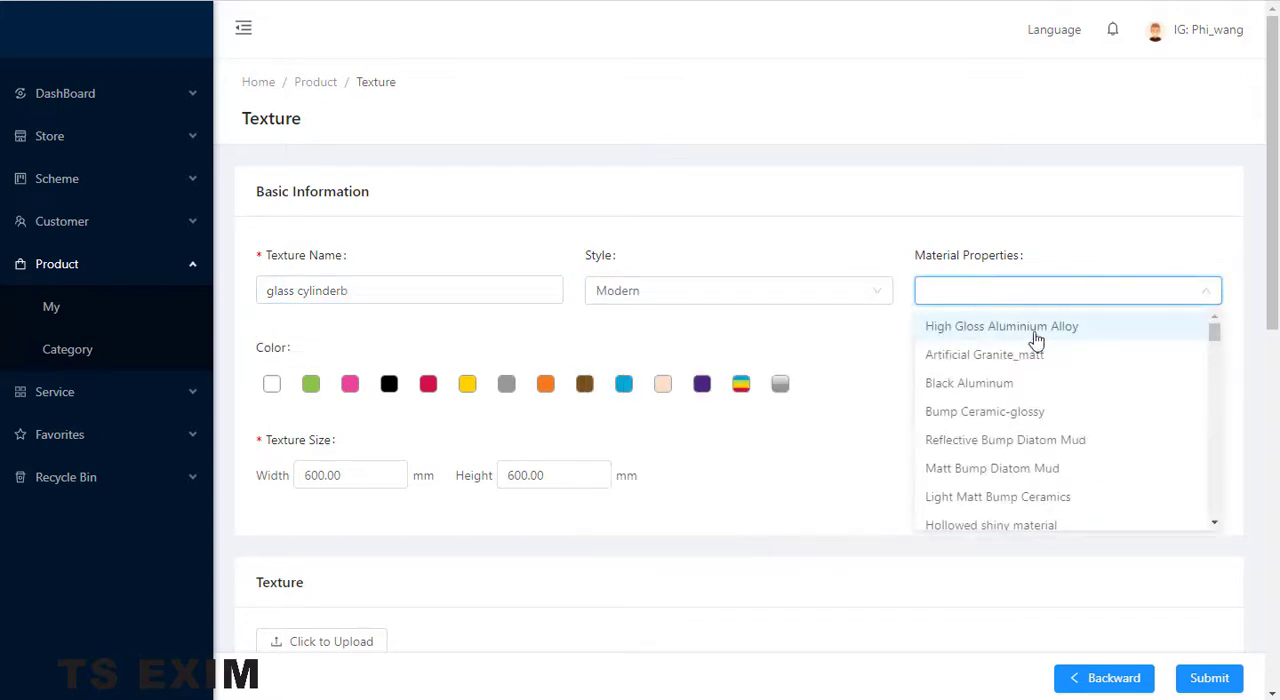
pyautogui.scroll(-5, 1040, 354)
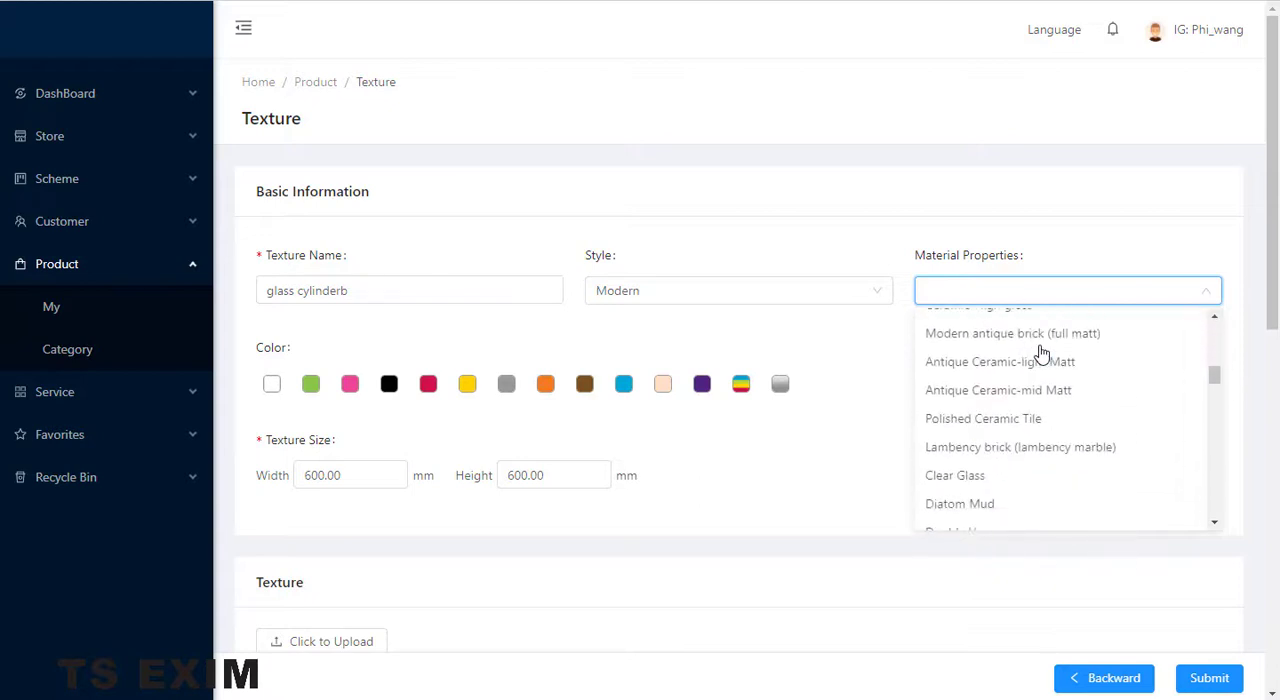
pyautogui.scroll(1, 1040, 354)
pyautogui.scroll(-2, 1040, 354)
pyautogui.scroll(-3, 1040, 354)
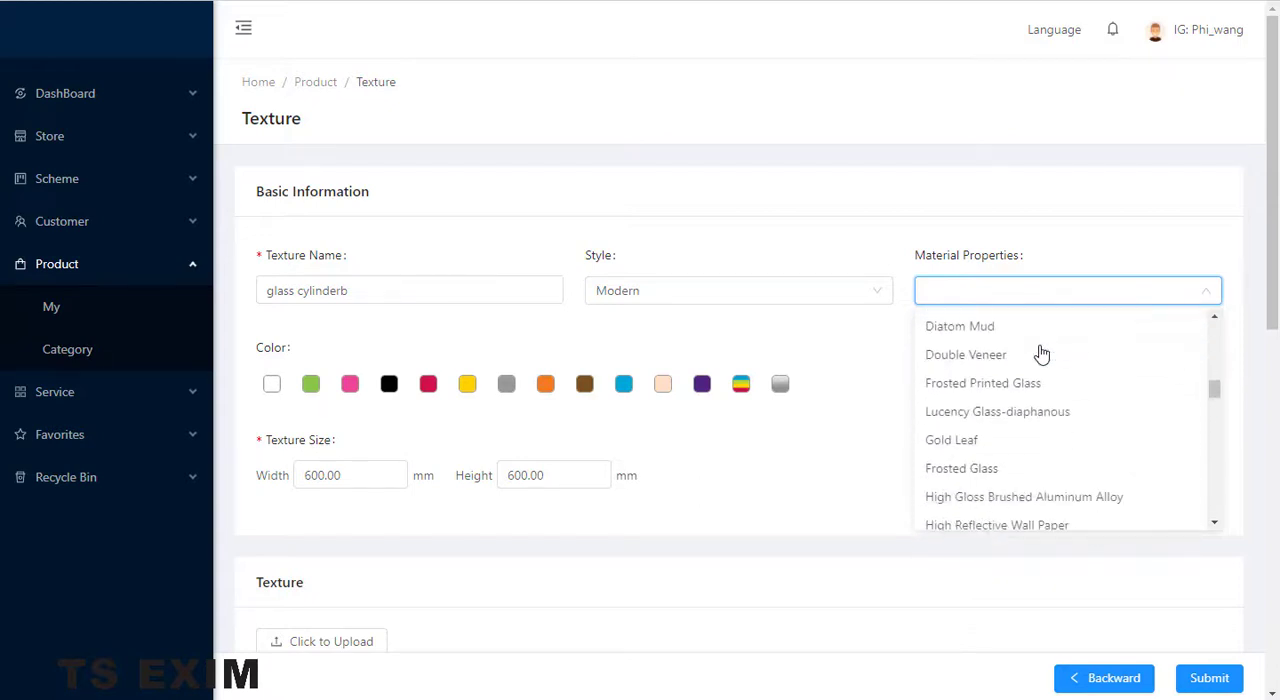
pyautogui.scroll(3, 1040, 354)
pyautogui.scroll(-3, 1040, 354)
pyautogui.scroll(-5, 1040, 354)
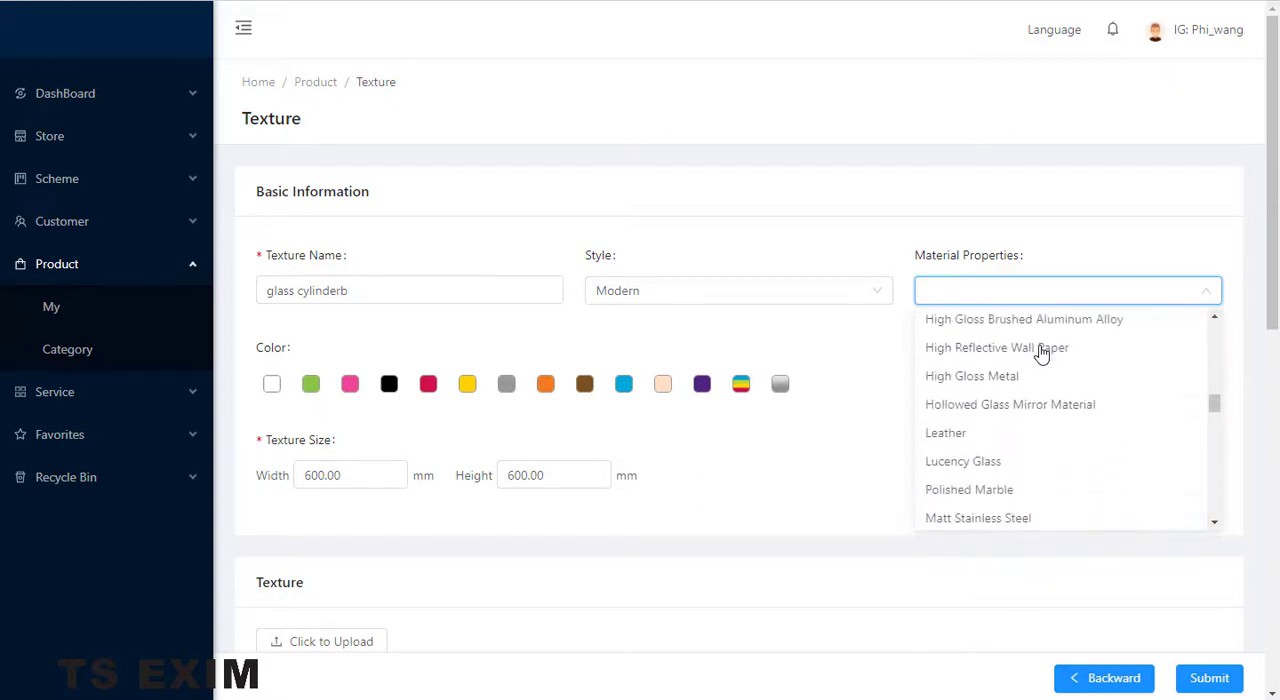
pyautogui.scroll(-8, 1040, 354)
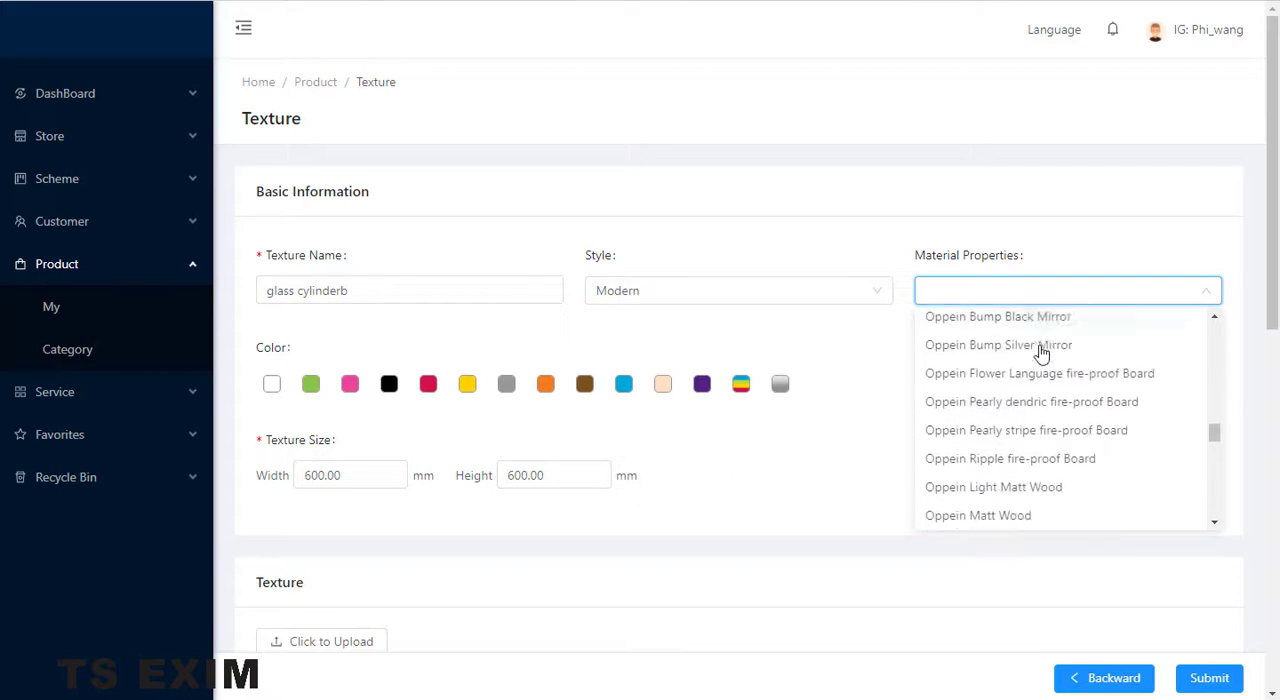
pyautogui.scroll(-4, 1040, 354)
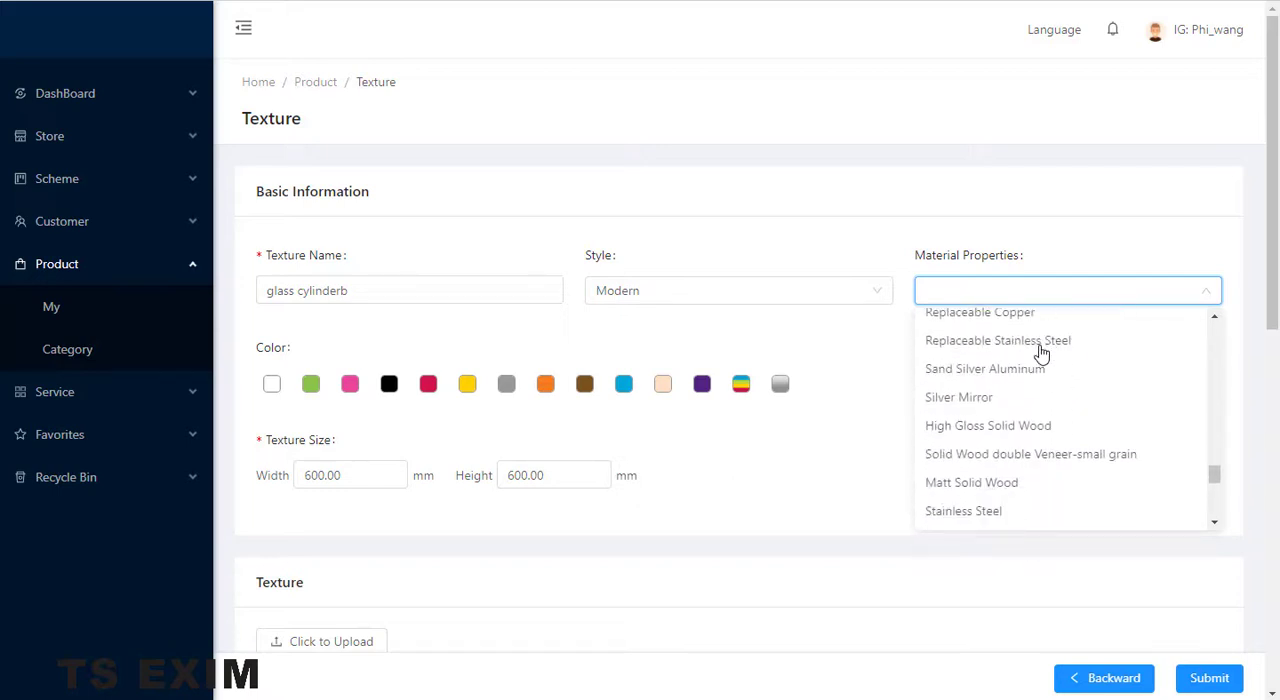
pyautogui.scroll(-4, 1040, 354)
pyautogui.scroll(4, 1040, 354)
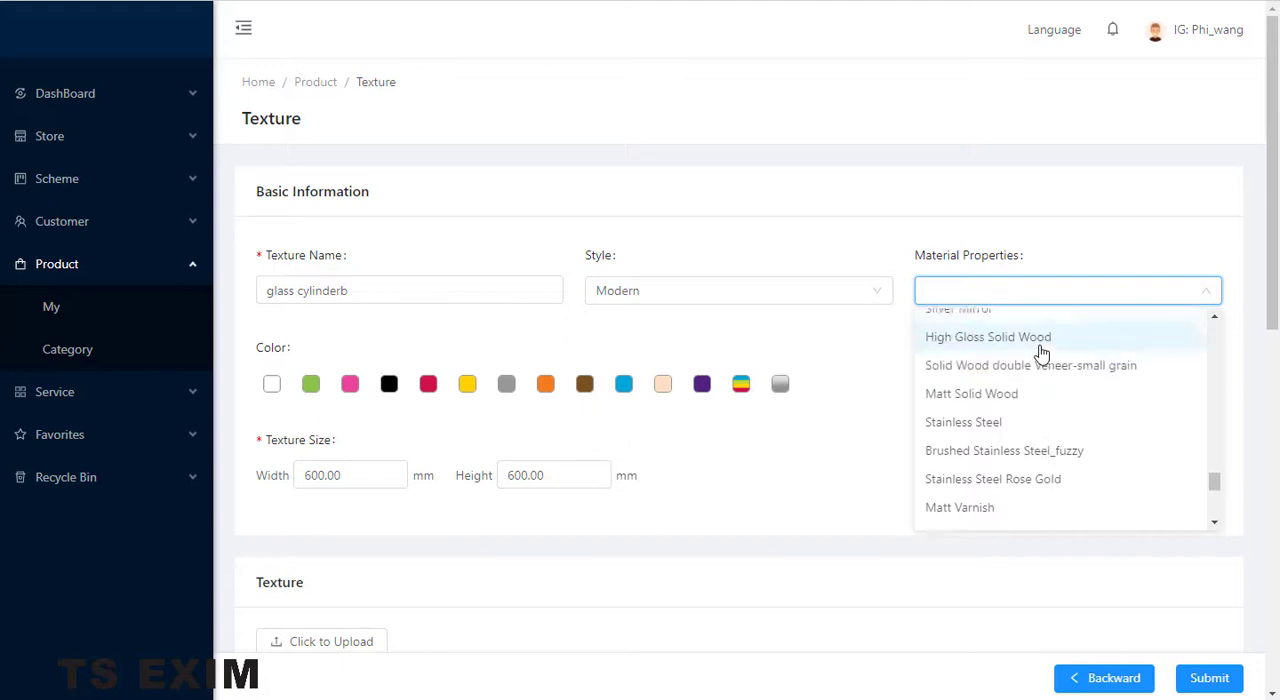
pyautogui.scroll(-2, 1040, 354)
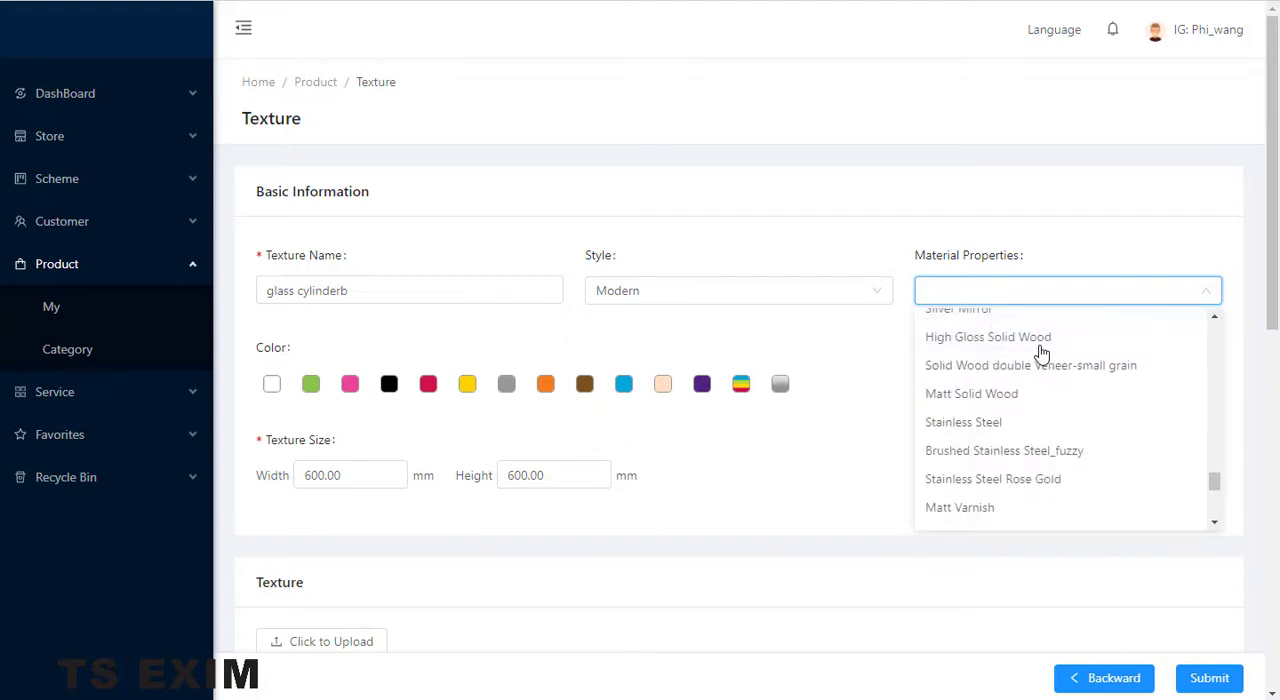
pyautogui.scroll(-5, 1040, 354)
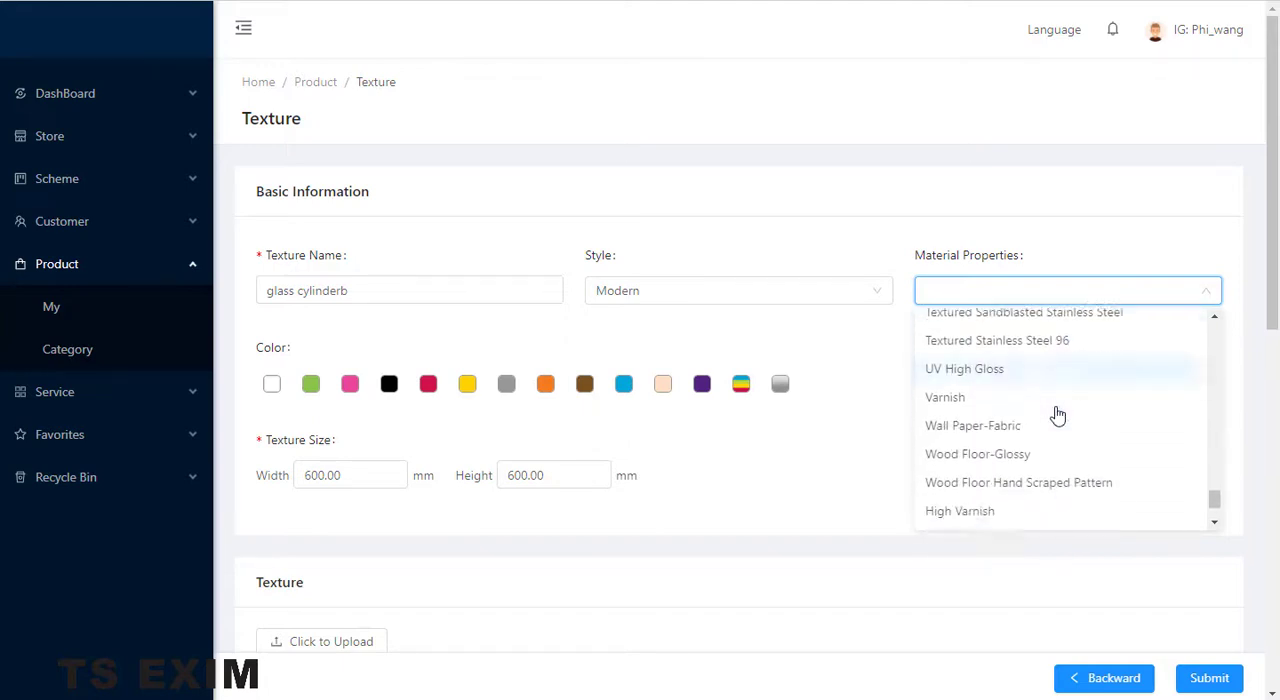
pyautogui.scroll(-5, 1058, 414)
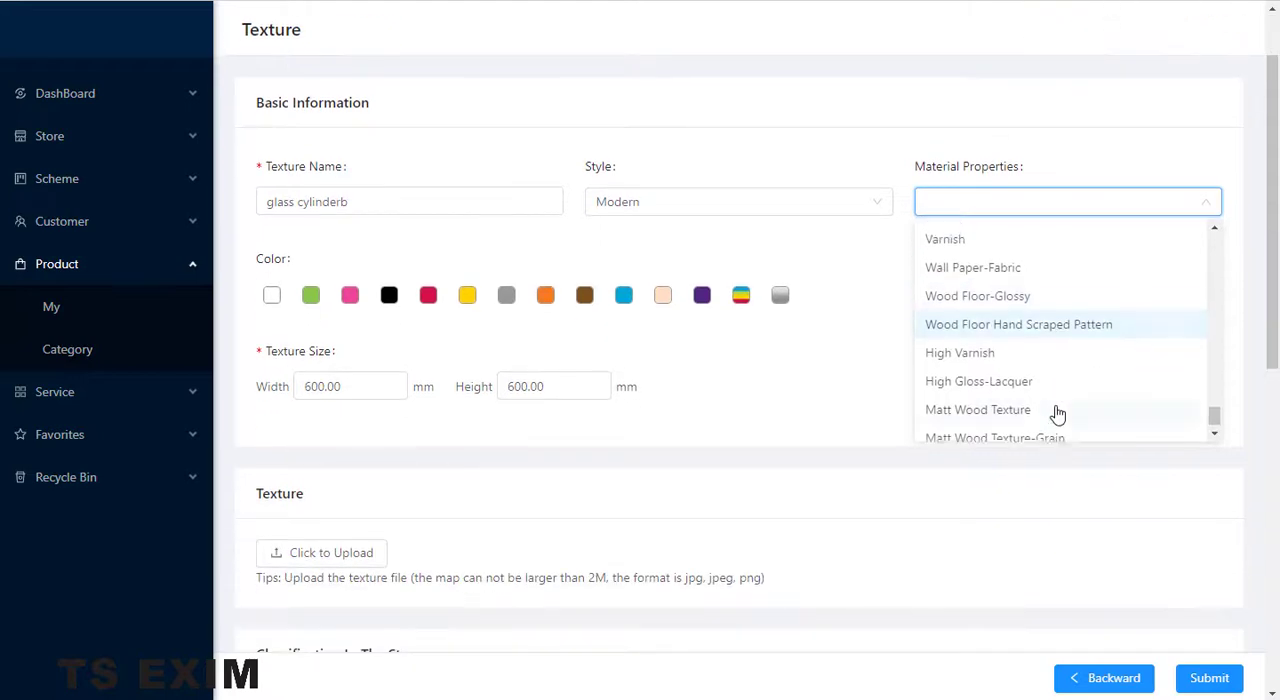
pyautogui.scroll(4, 1058, 414)
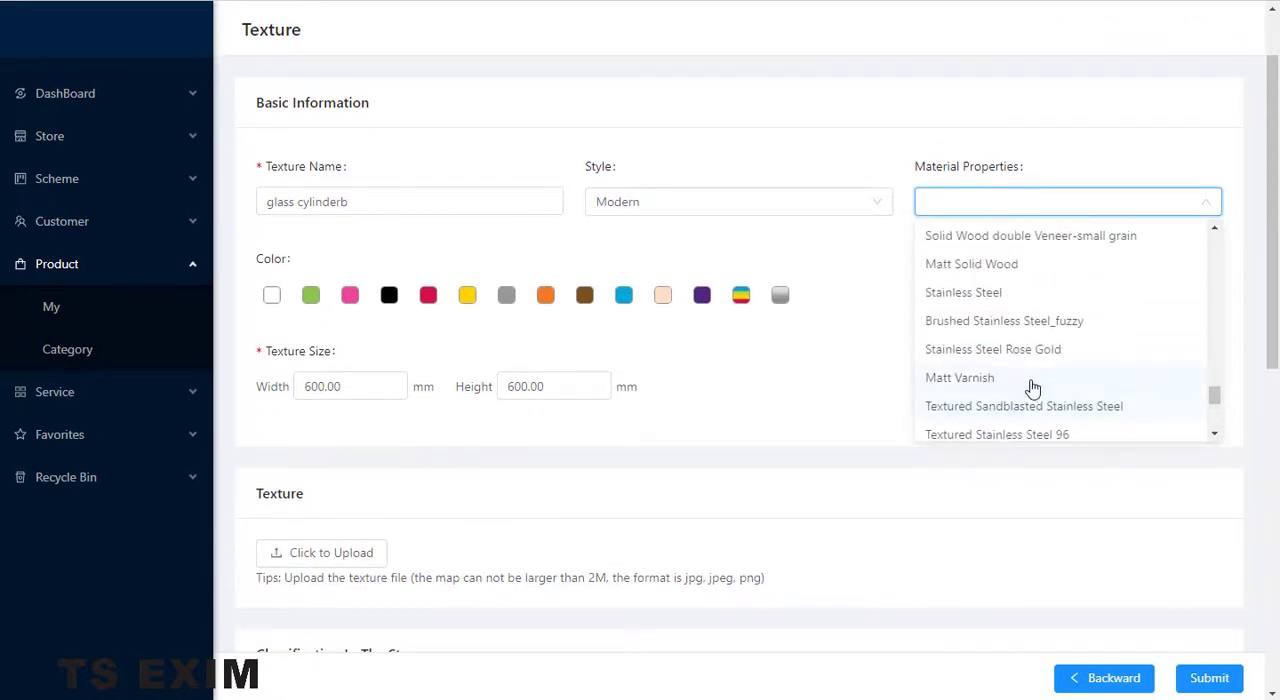
pyautogui.scroll(1, 1033, 388)
pyautogui.scroll(2, 1062, 358)
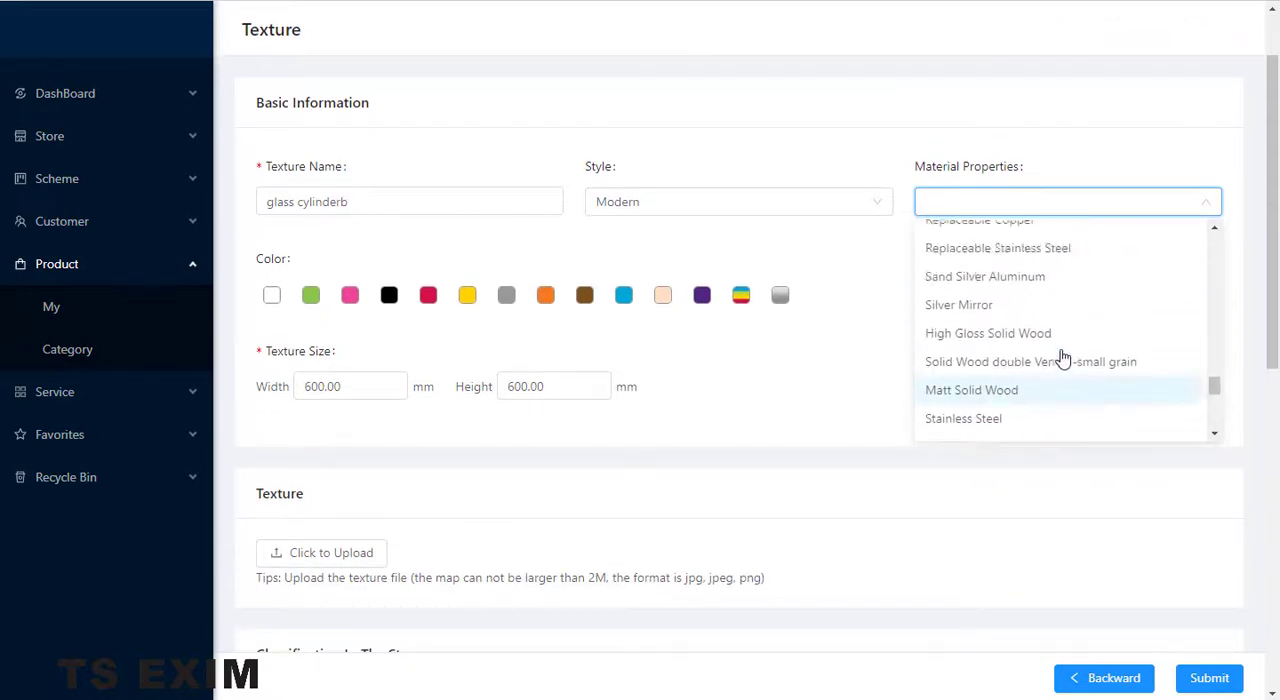
pyautogui.scroll(1, 1063, 352)
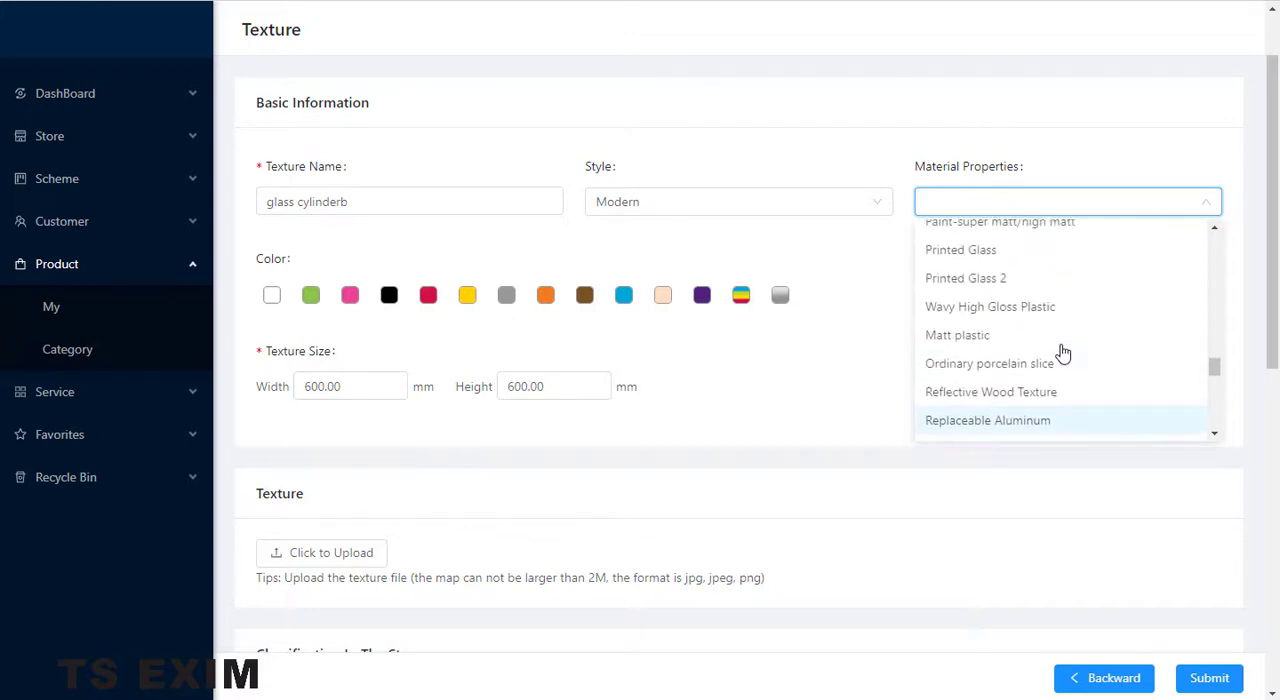
pyautogui.click(1008, 257)
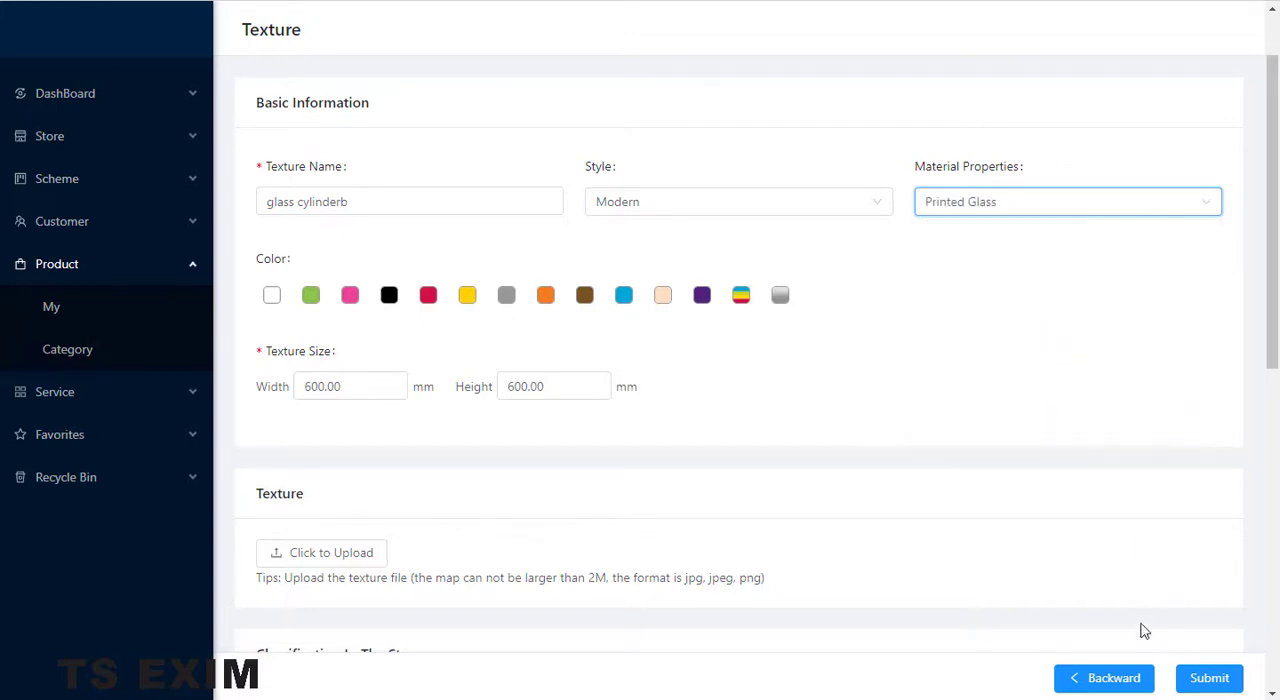
# - Mark the texture's color as white and upload glass.png from the Desktop as its texture file
pyautogui.click(324, 333)
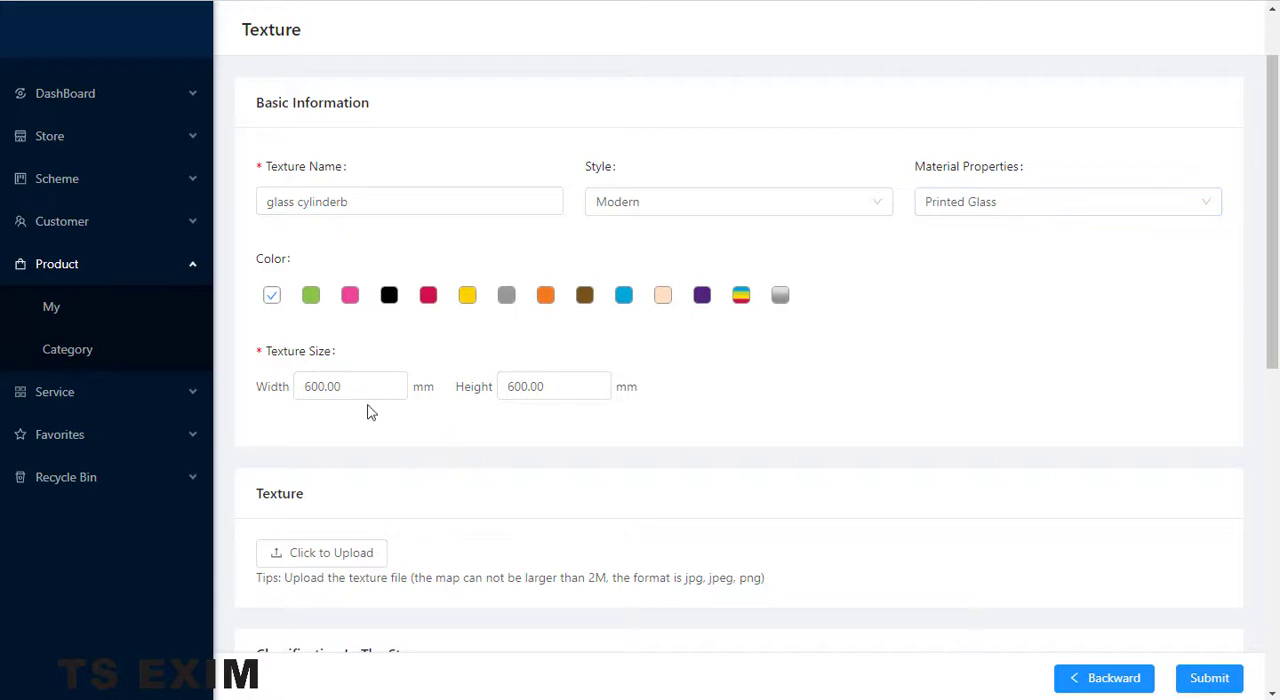
pyautogui.click(300, 553)
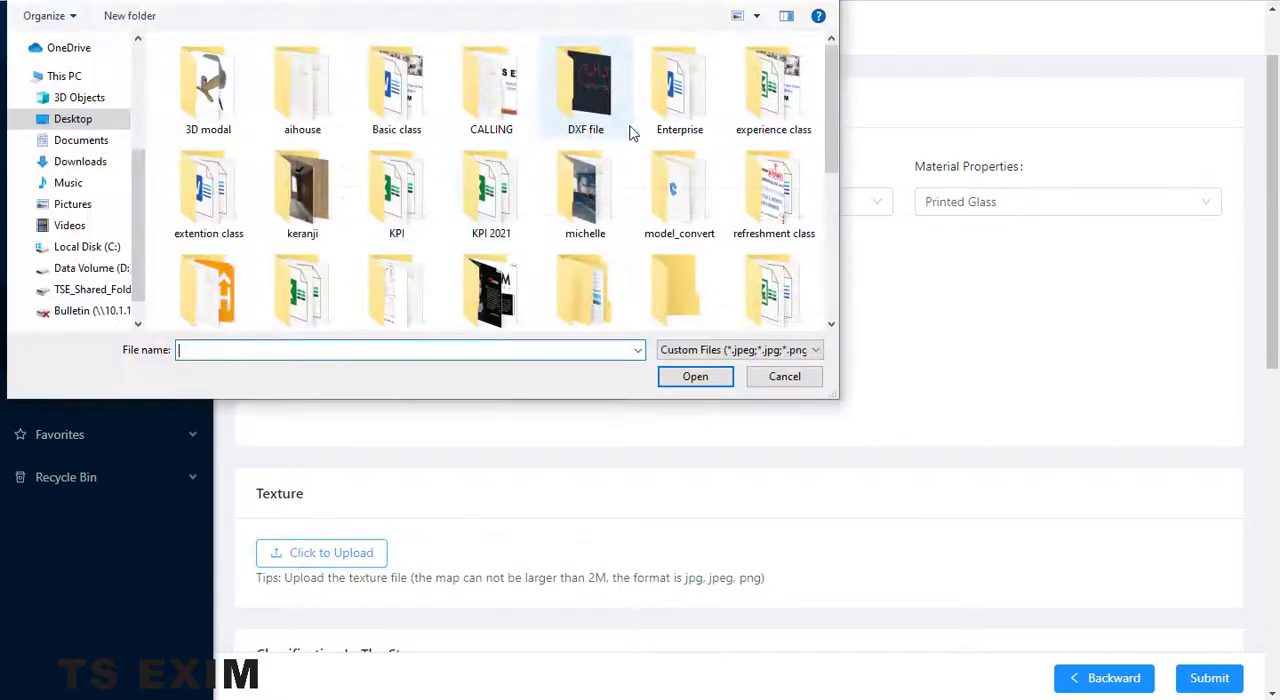
pyautogui.click(330, 102)
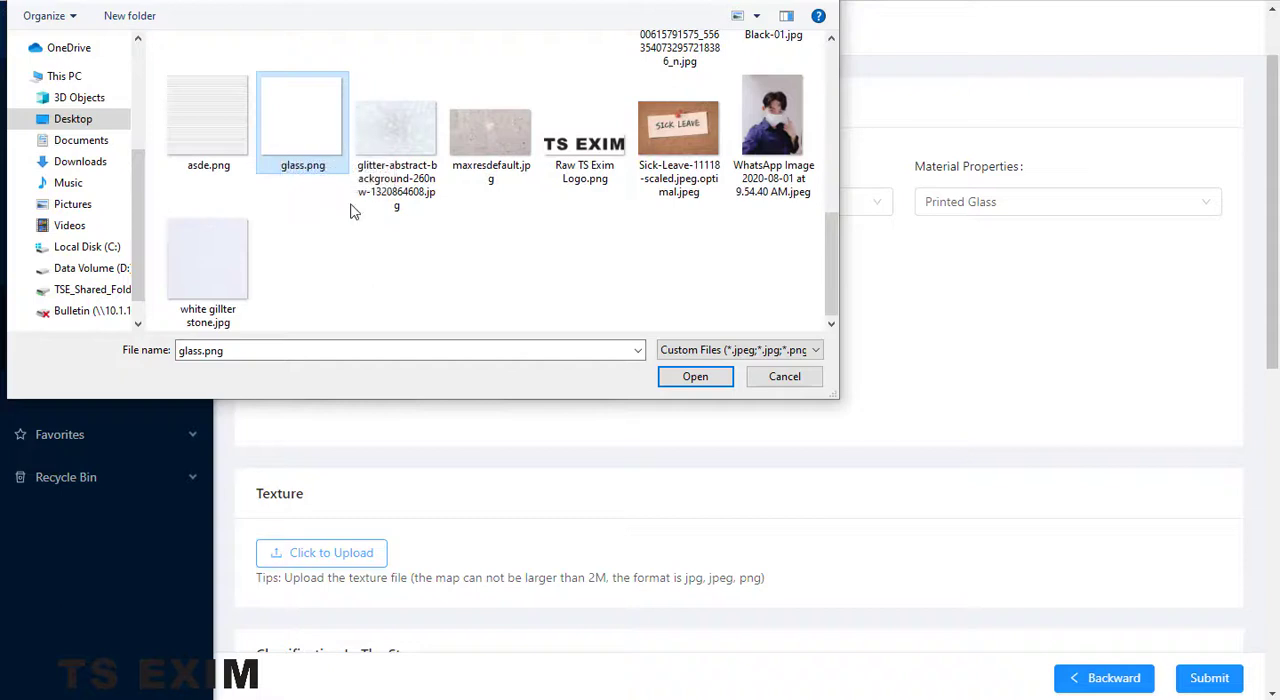
pyautogui.click(694, 378)
# - Classify the texture under the store's glass category and submit it for publishing
pyautogui.scroll(-4, 560, 455)
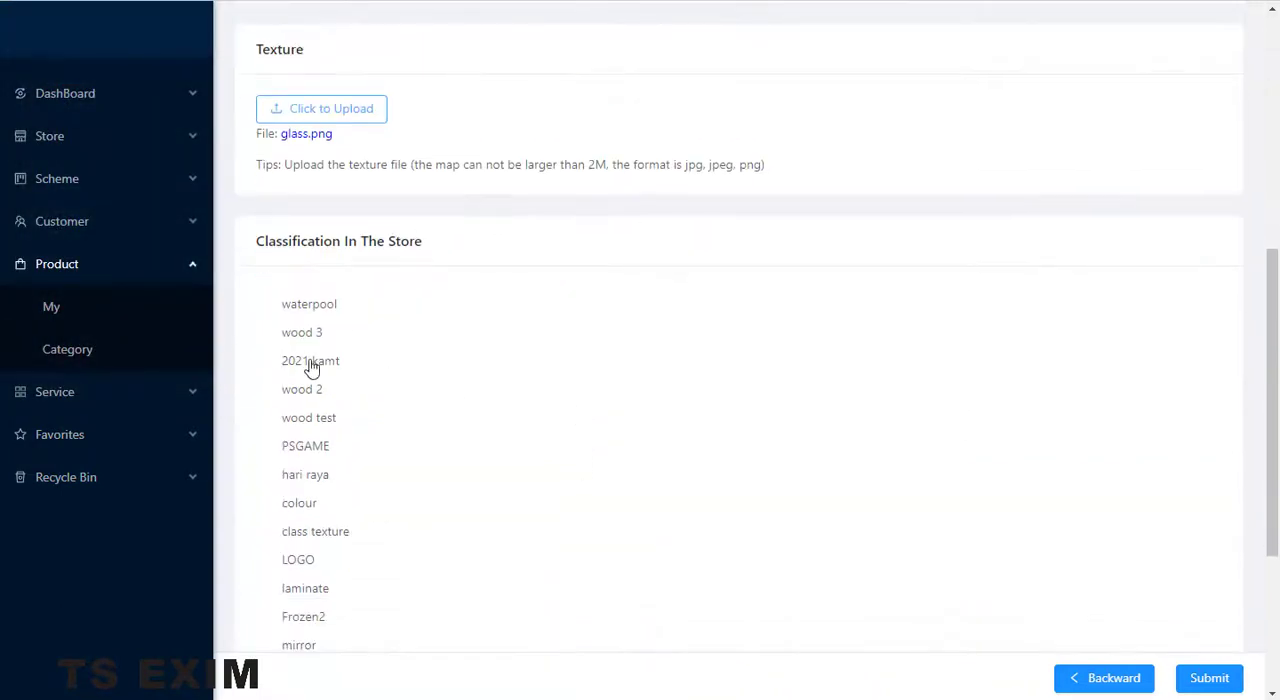
pyautogui.scroll(-1, 305, 497)
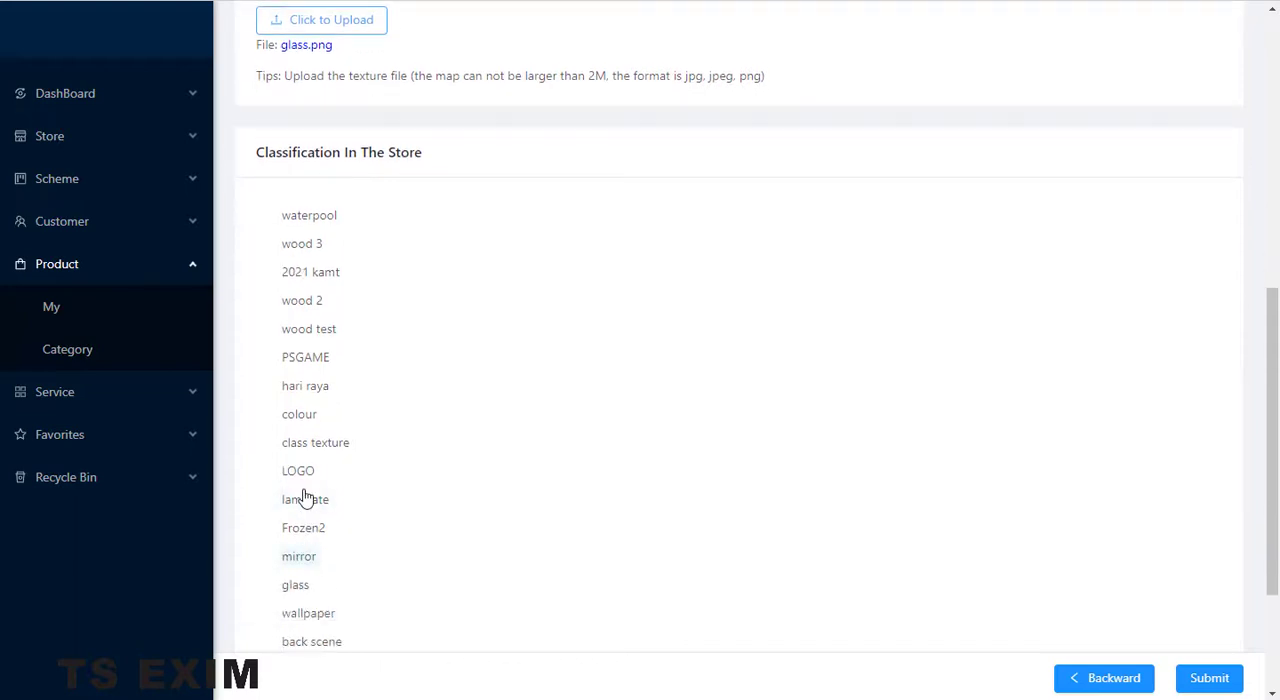
pyautogui.click(296, 586)
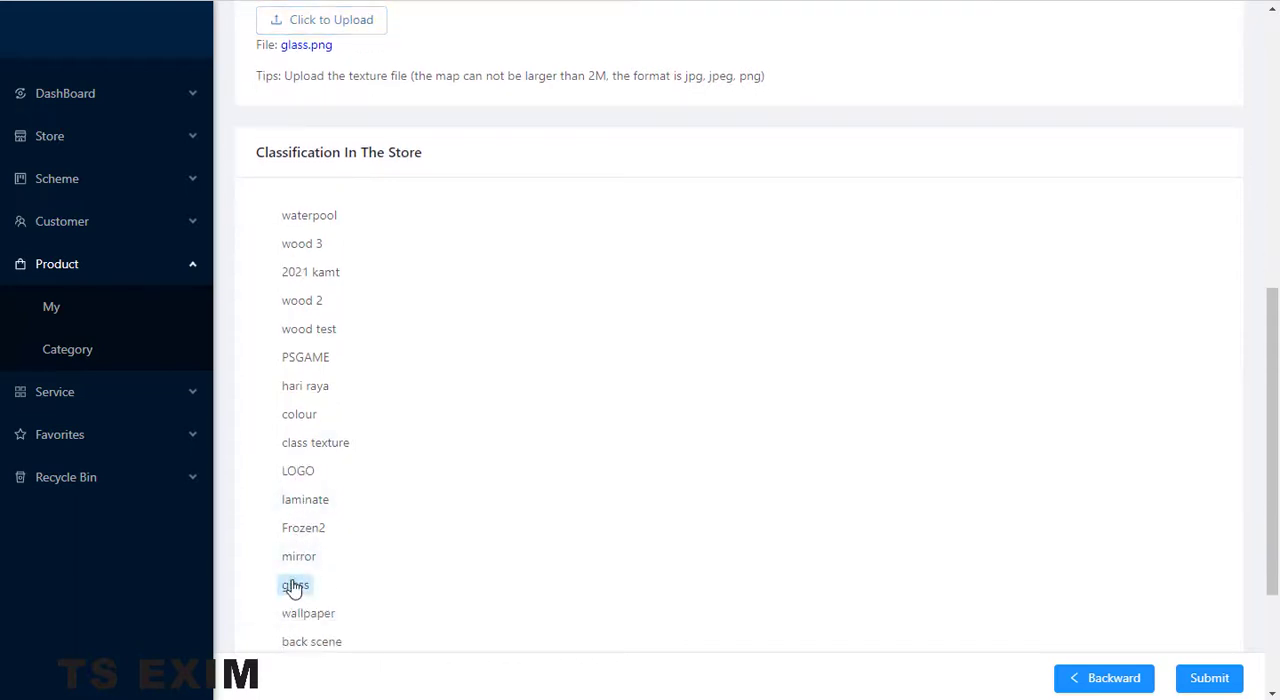
pyautogui.click(1210, 678)
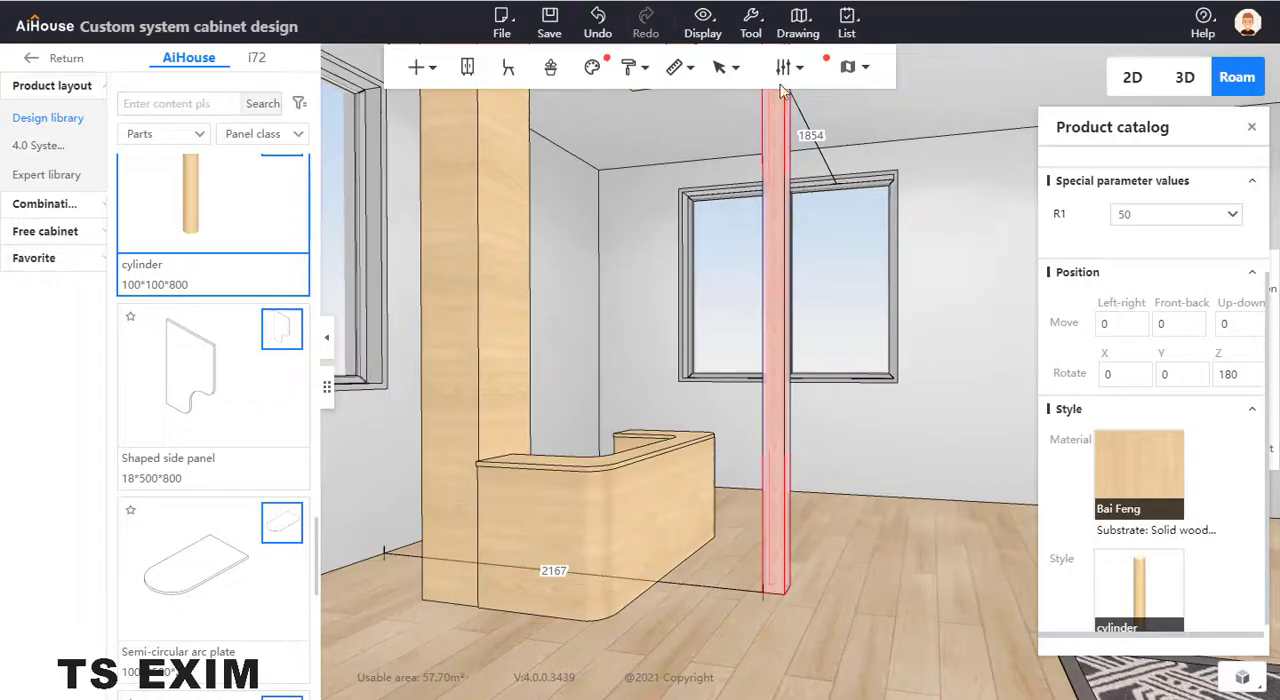
# - Switch back to the AiHouse cabinet design and apply the personal library's glass cylinderb material to the cylinder
pyautogui.click(1122, 468)
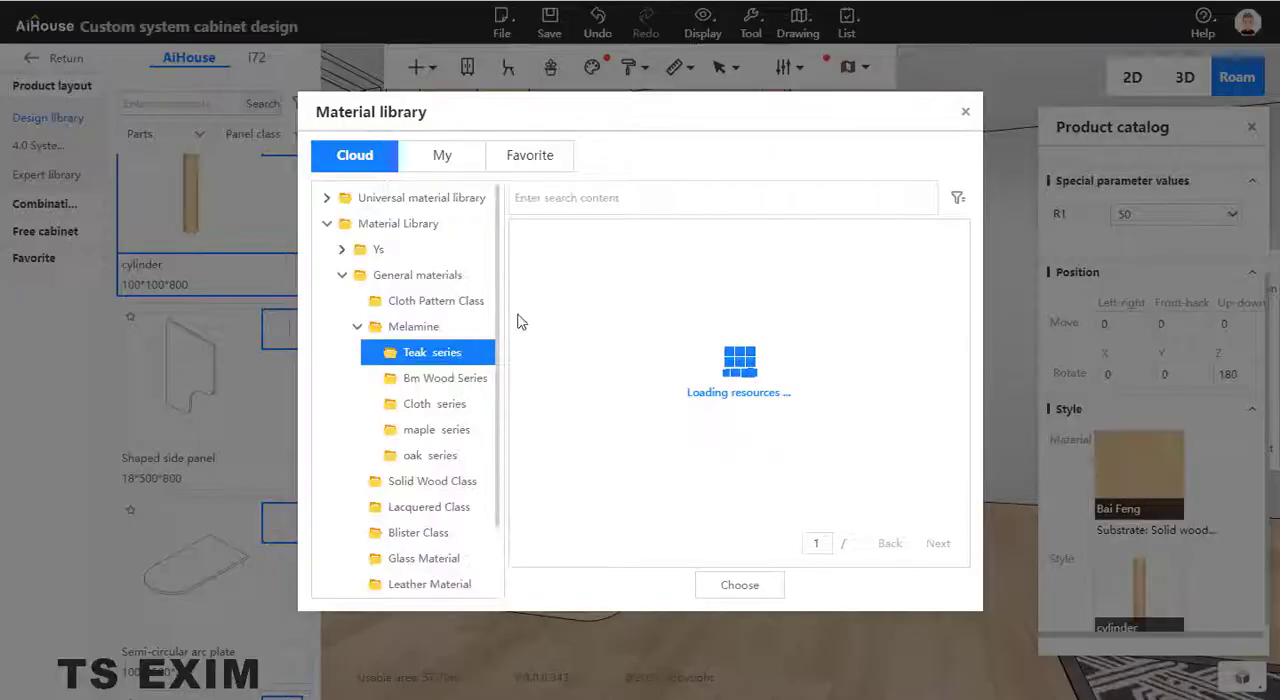
pyautogui.click(441, 156)
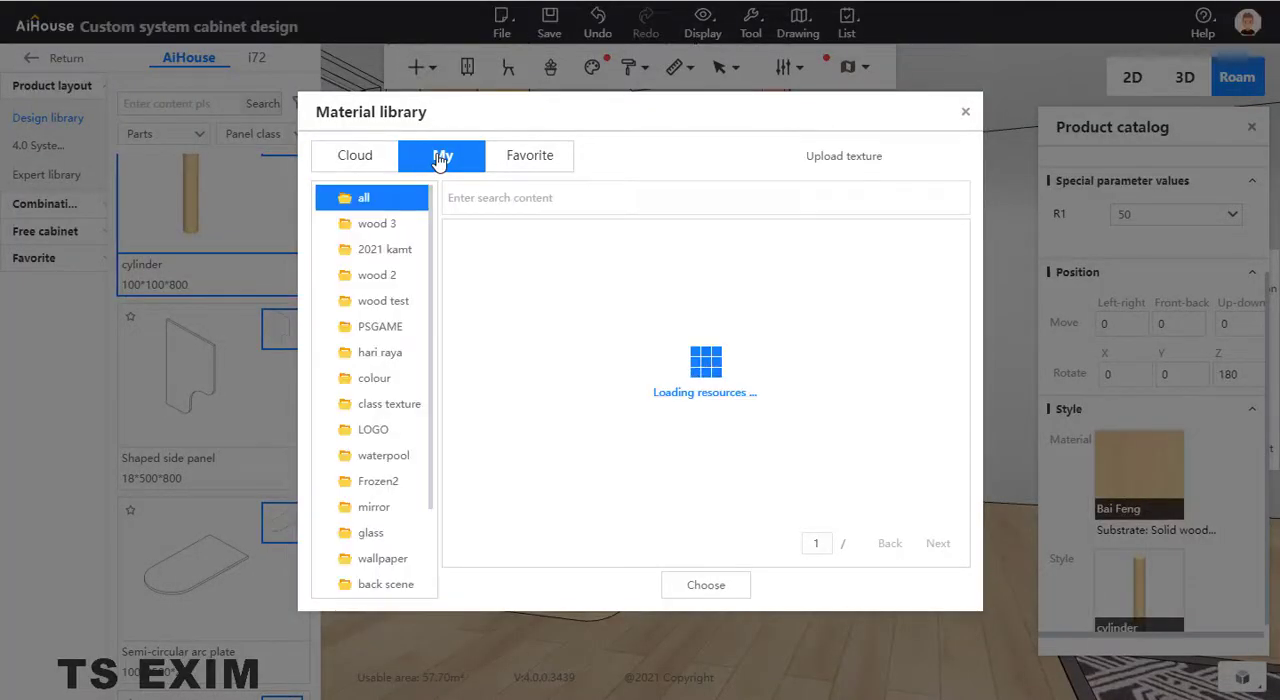
pyautogui.click(714, 585)
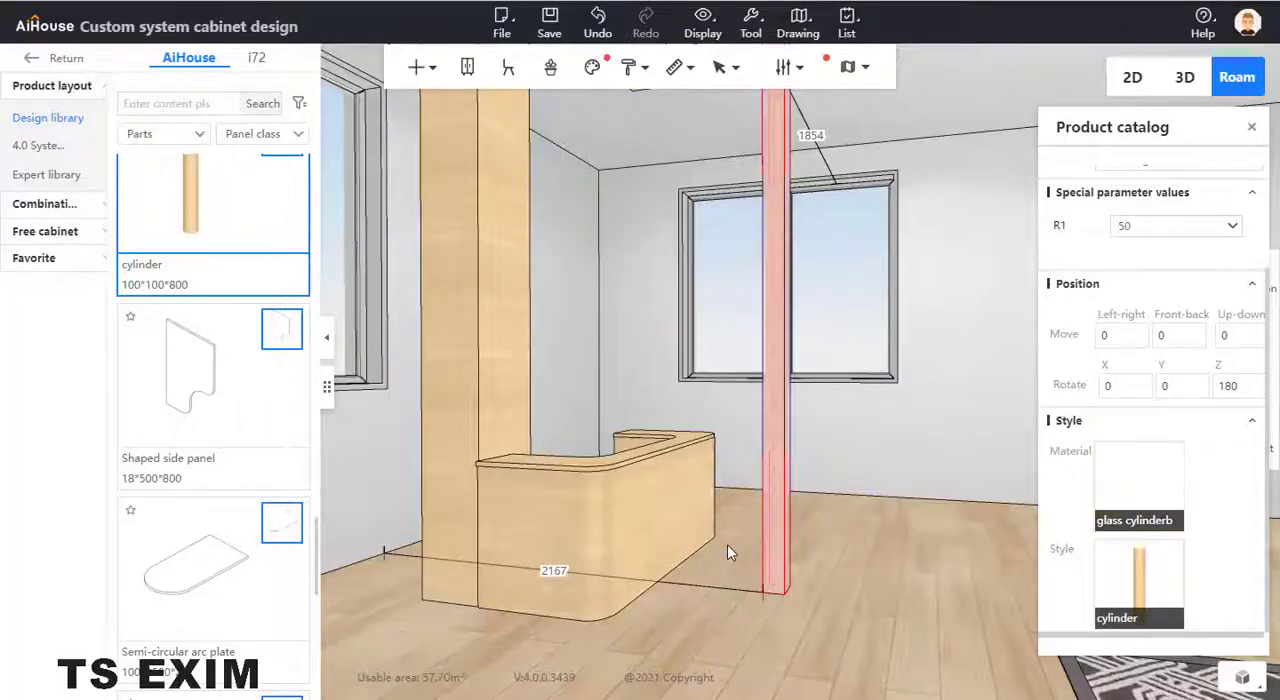
pyautogui.click(892, 450)
# - Move the glass cylinder with three-axis movement across the floor to beside the wooden column at the counter's end
pyautogui.moveTo(914, 470); pyautogui.dragTo(863, 536, button='right')
pyautogui.scroll(-3, 850, 538)
pyautogui.moveTo(831, 538); pyautogui.dragTo(814, 549)
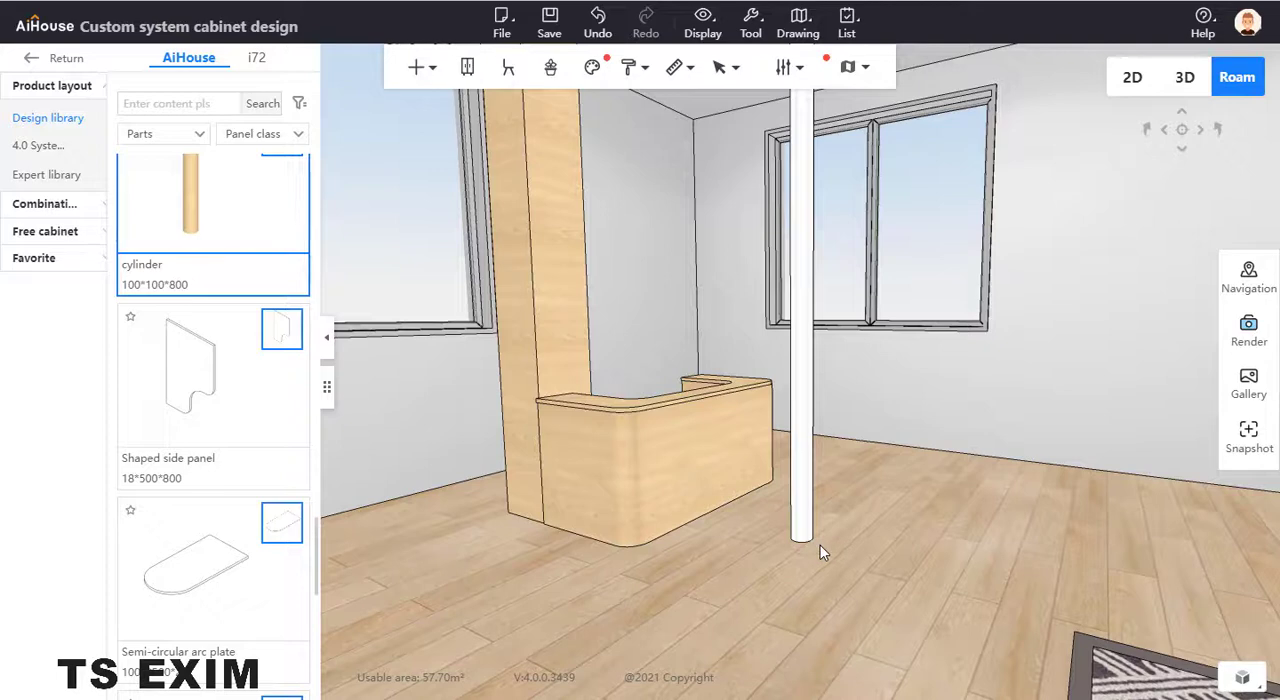
pyautogui.moveTo(845, 446); pyautogui.dragTo(870, 586, button='right')
pyautogui.moveTo(828, 500); pyautogui.dragTo(817, 558)
pyautogui.click(814, 527)
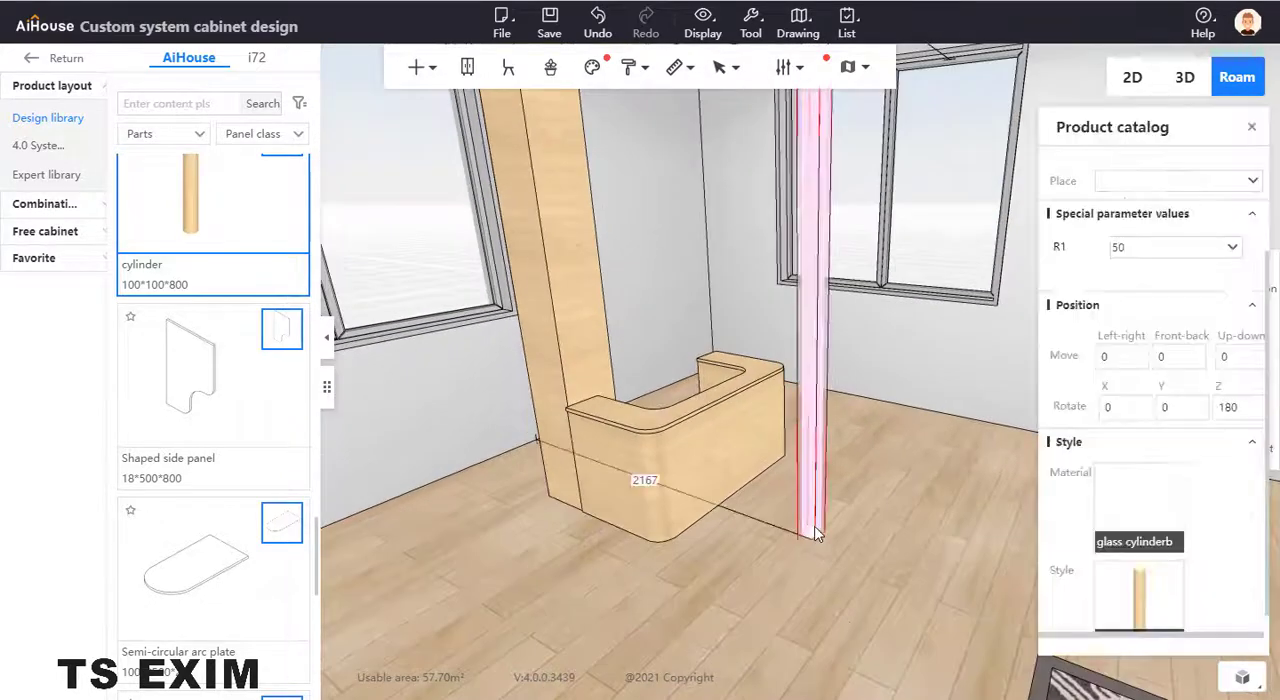
pyautogui.press('c')
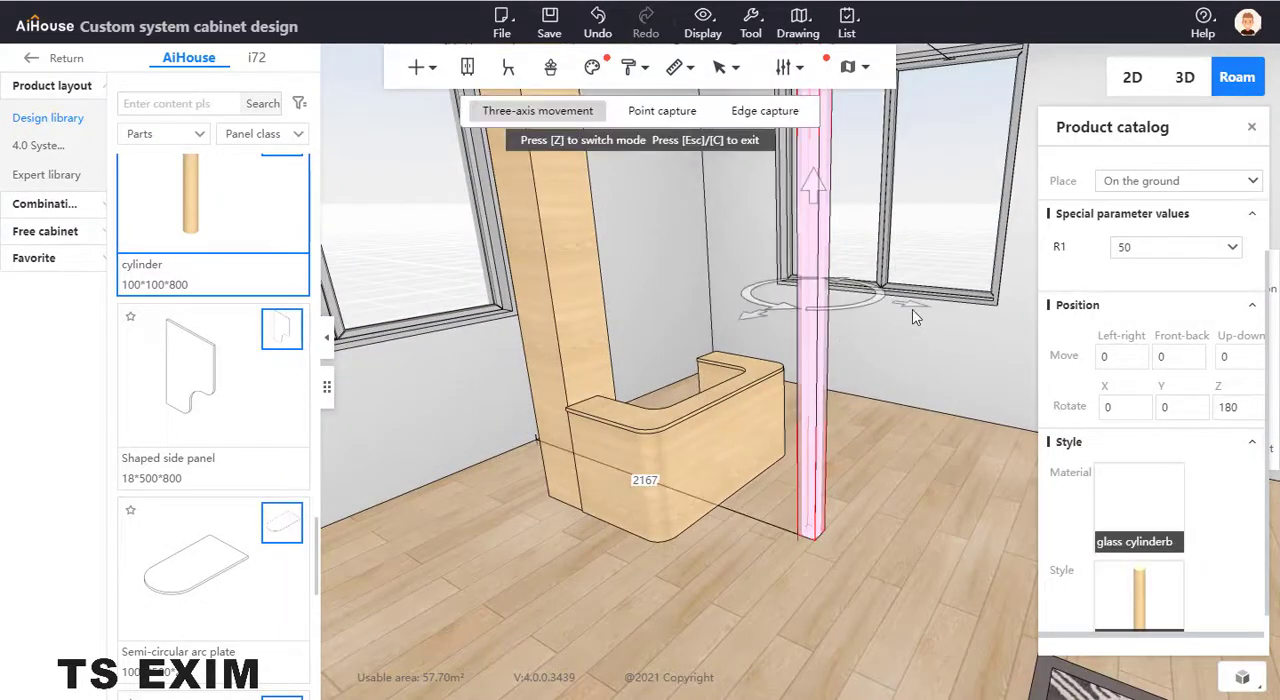
pyautogui.moveTo(925, 313); pyautogui.dragTo(680, 281)
pyautogui.scroll(5, 757, 323)
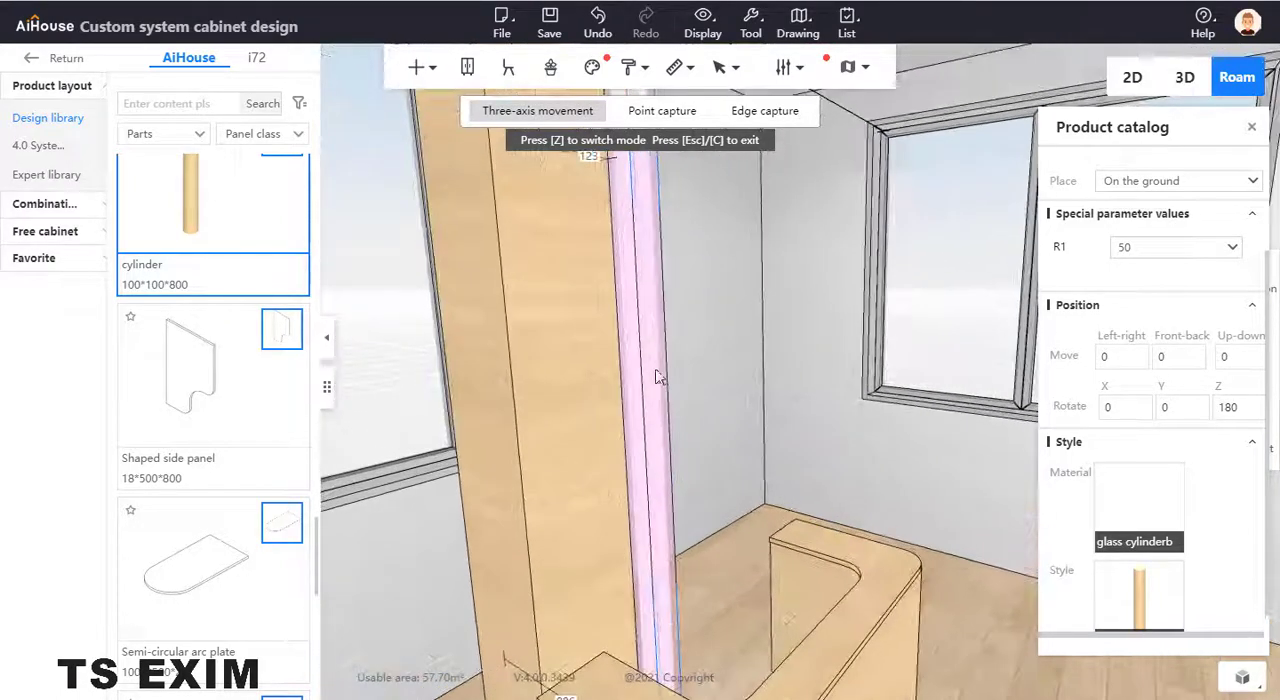
# - Set the cylinder's width and depth to 50 each
pyautogui.scroll(2, 1150, 250)
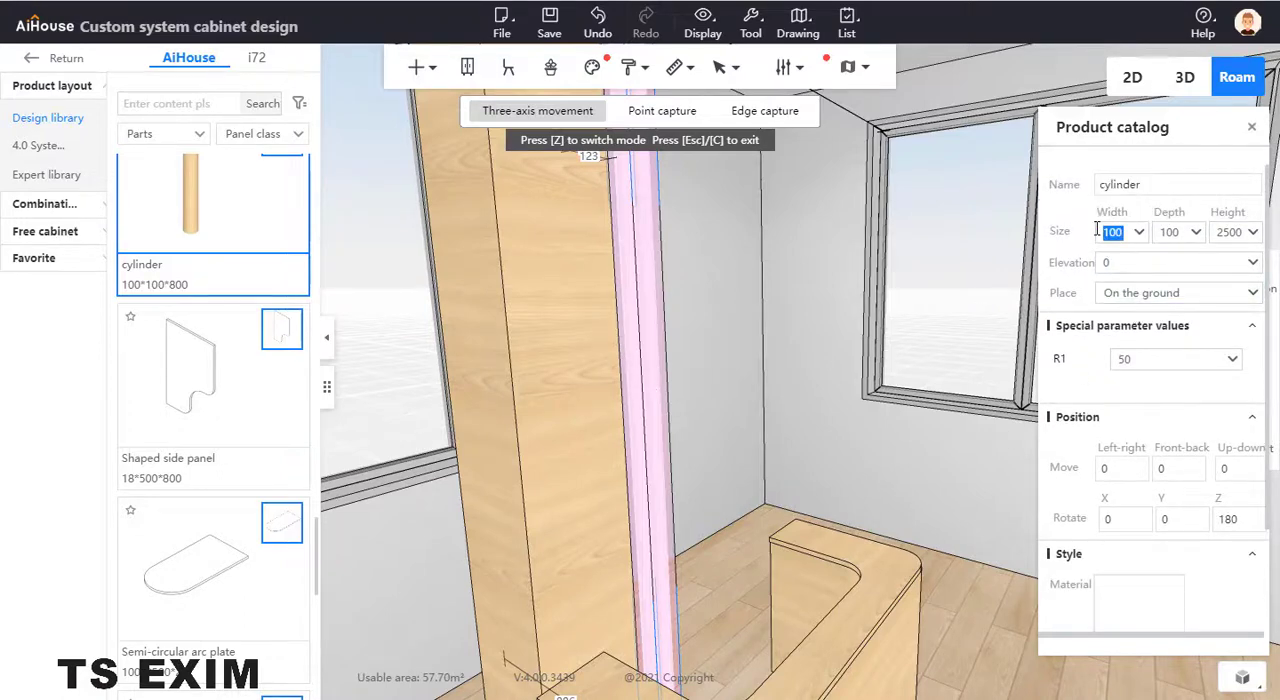
pyautogui.click(956, 341)
pyautogui.moveTo(1181, 236); pyautogui.dragTo(1132, 235)
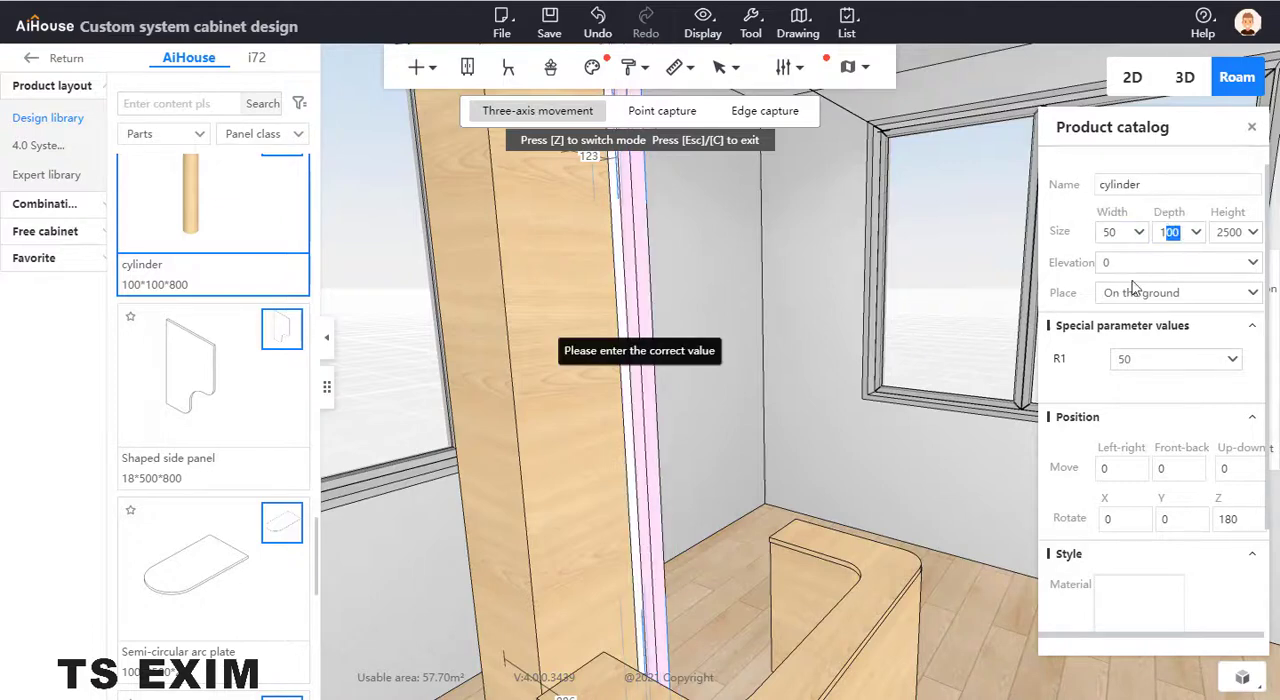
pyautogui.write('15')
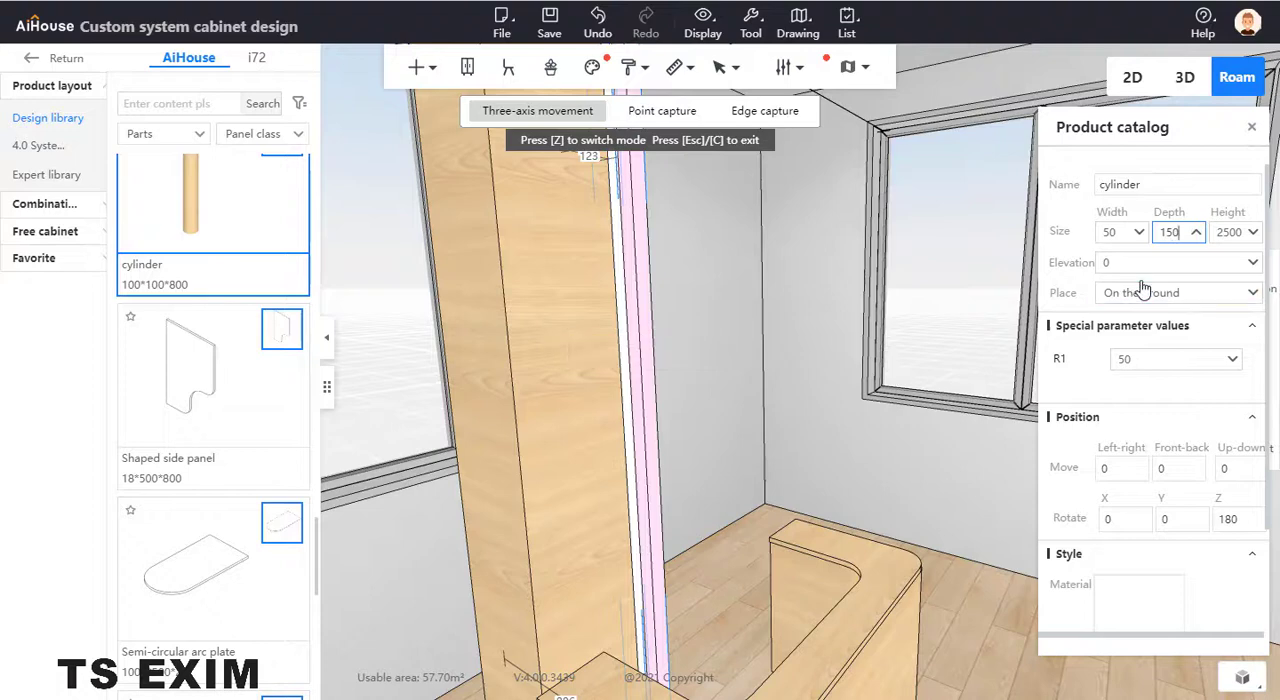
pyautogui.write('0')
pyautogui.press('Return')
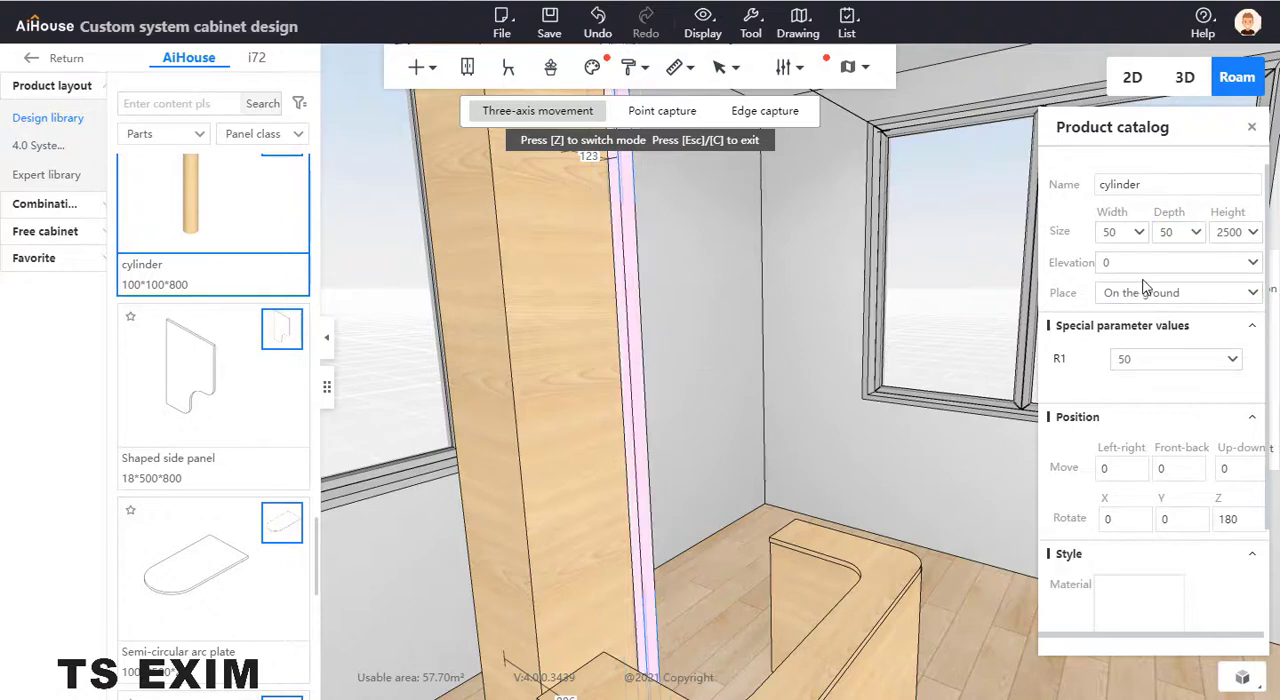
# - Move the cylinder horizontally with three-axis movement so it stands at the counter's end beside the wooden column
pyautogui.moveTo(672, 456); pyautogui.dragTo(662, 489)
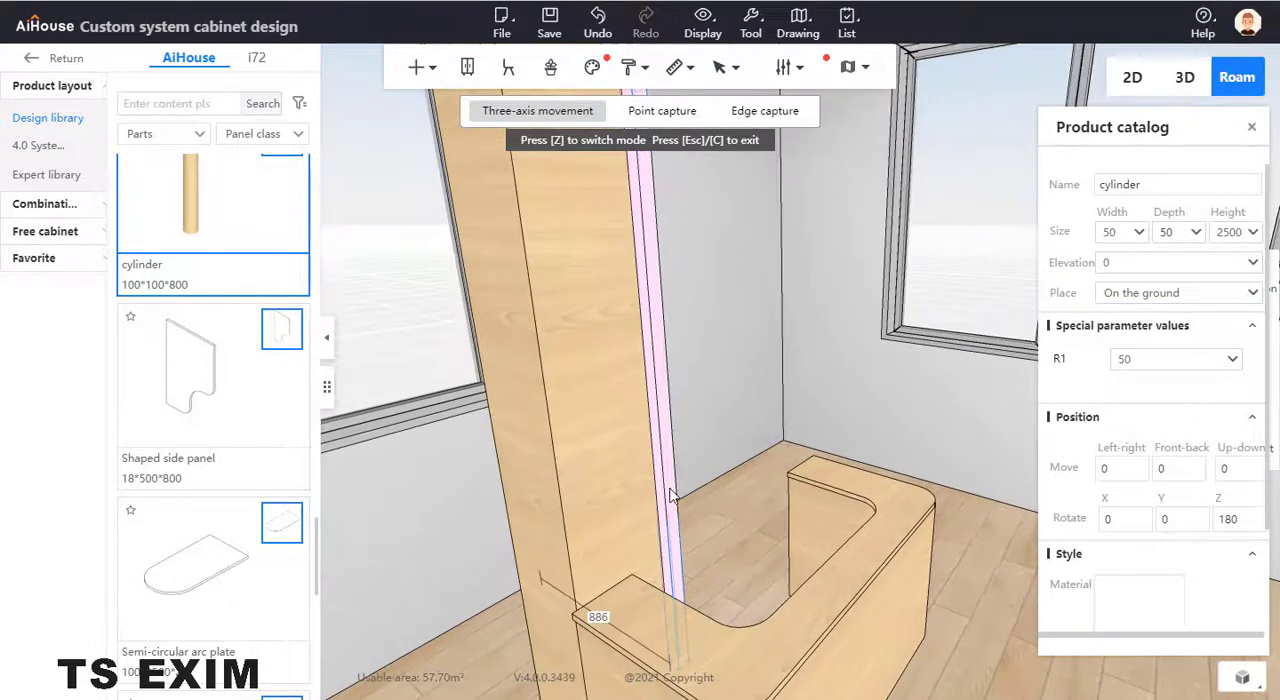
pyautogui.click(672, 494)
pyautogui.moveTo(575, 383); pyautogui.dragTo(550, 390)
pyautogui.moveTo(726, 371); pyautogui.dragTo(752, 390)
pyautogui.moveTo(585, 388); pyautogui.dragTo(530, 400)
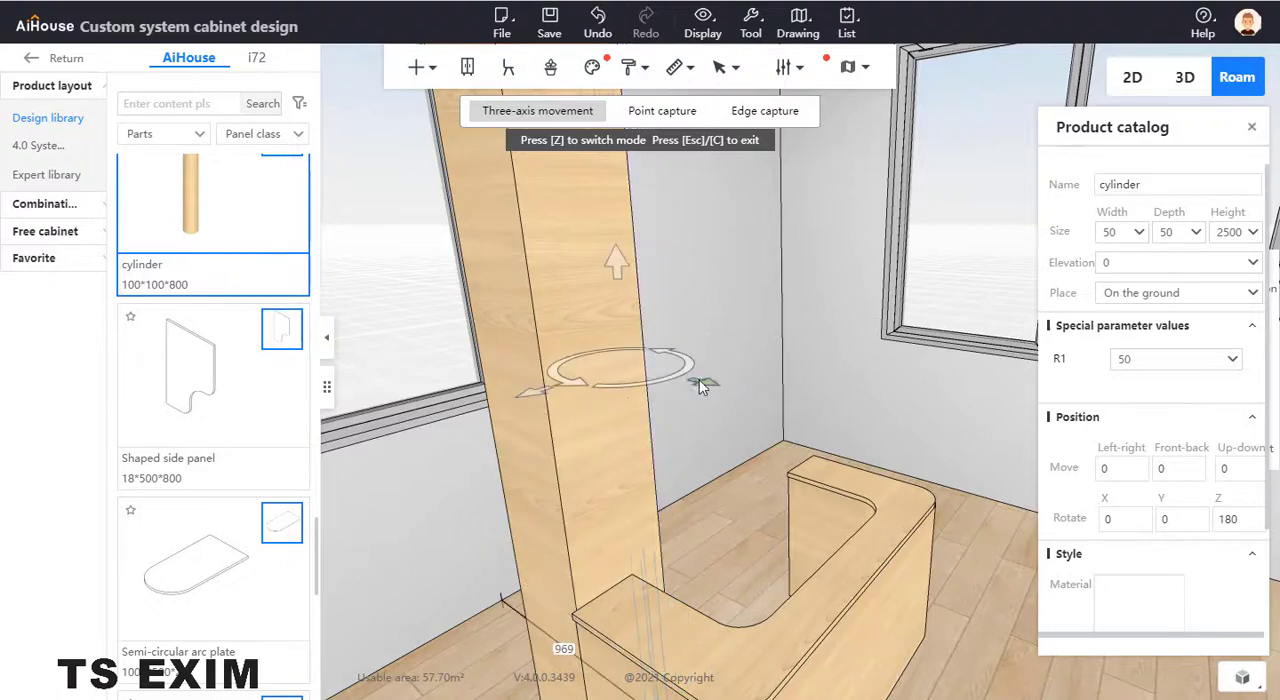
pyautogui.moveTo(701, 381); pyautogui.dragTo(667, 384, button='right')
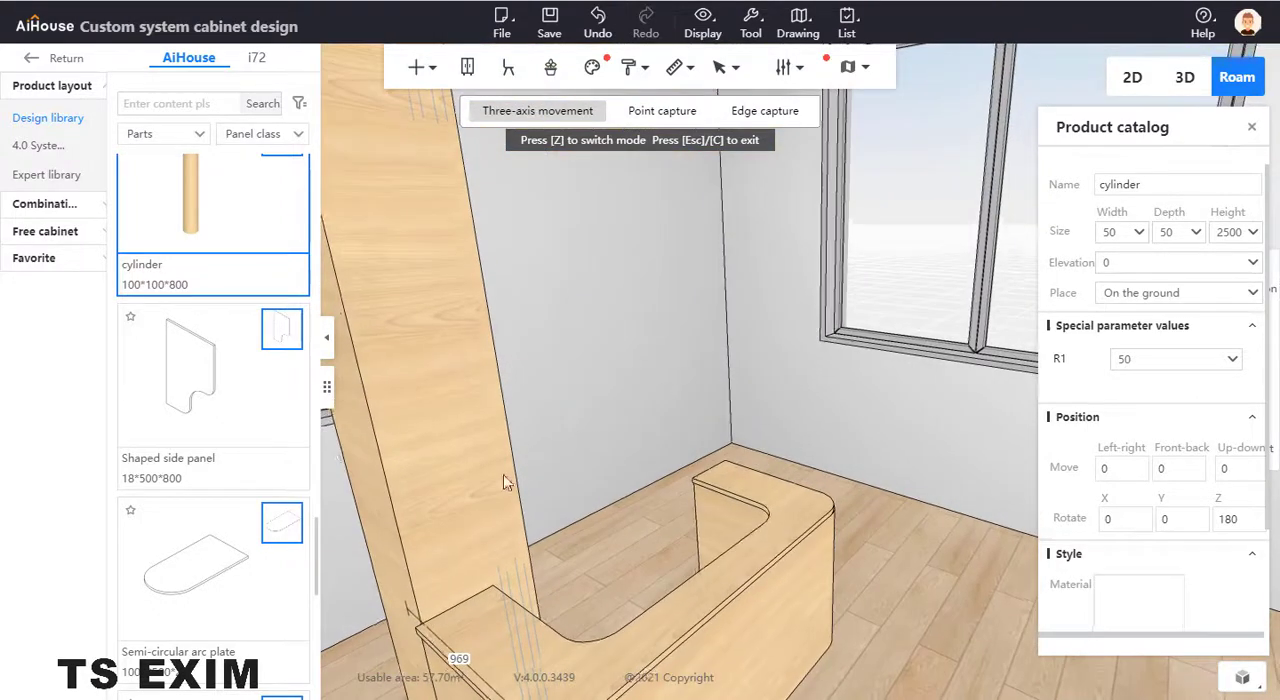
# - Fine-tune the cylinder's horizontal position until it sits against the column's side face
pyautogui.moveTo(561, 478); pyautogui.dragTo(661, 397, button='right')
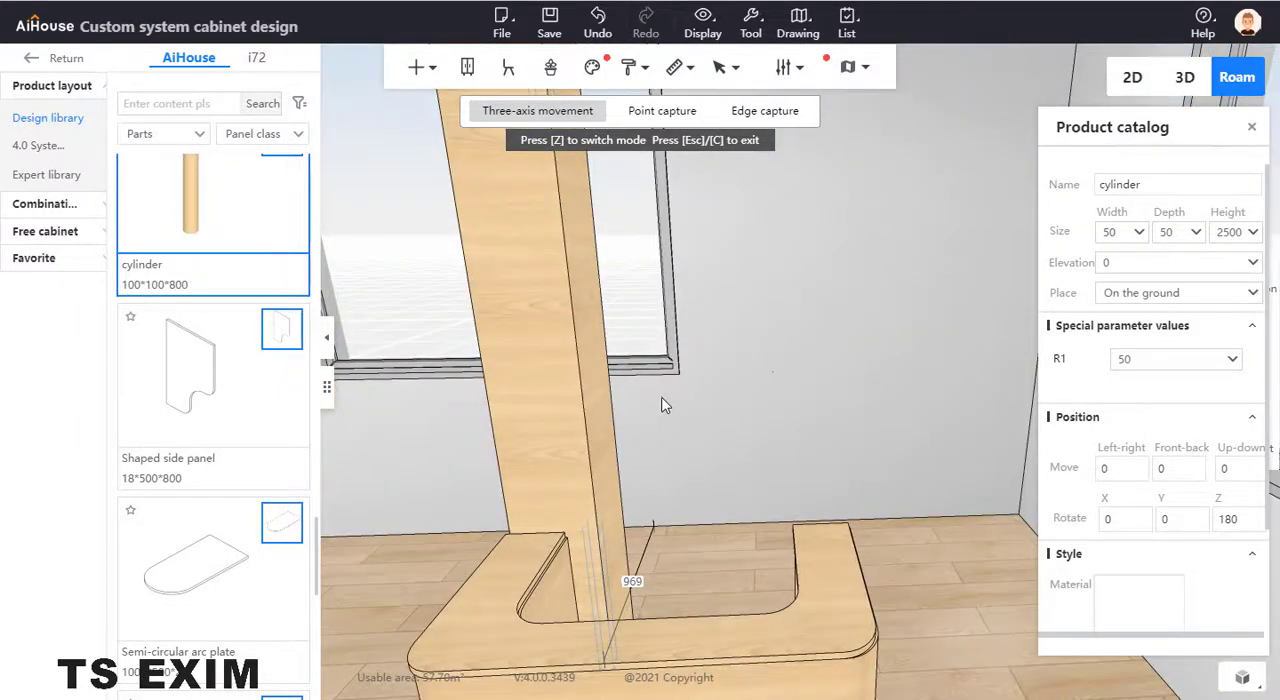
pyautogui.click(613, 520)
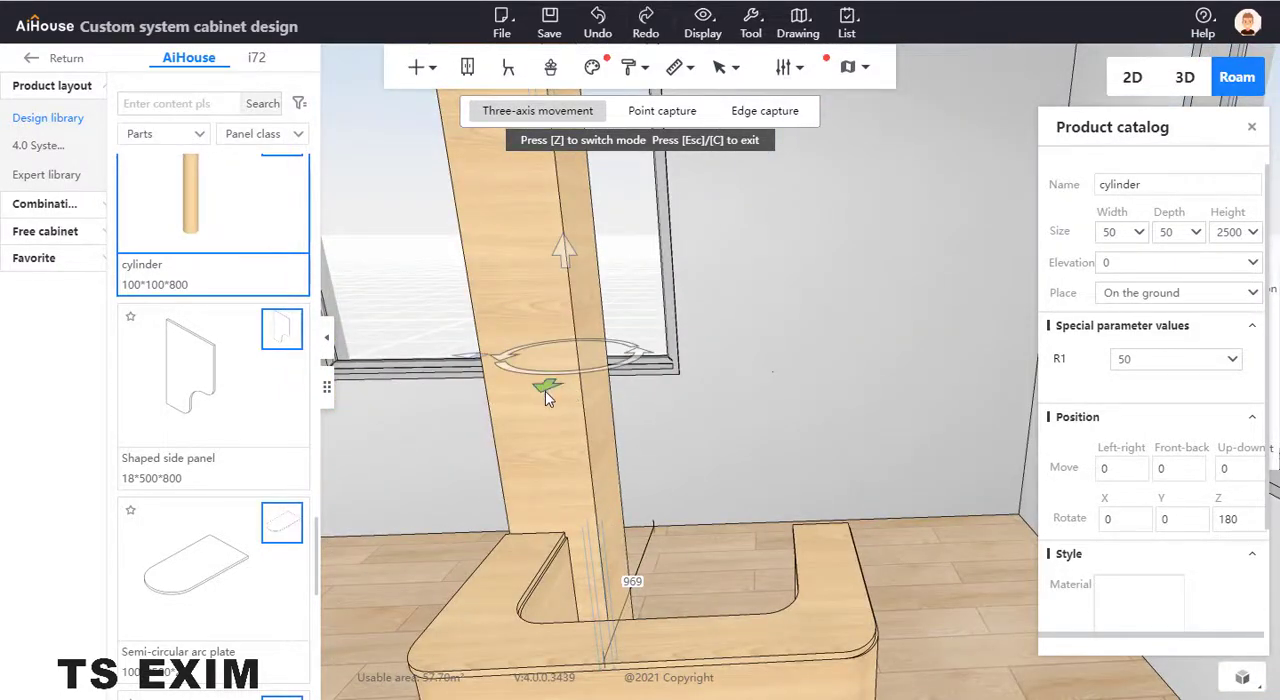
pyautogui.moveTo(545, 391); pyautogui.dragTo(534, 396)
pyautogui.moveTo(686, 456); pyautogui.dragTo(592, 476, button='right')
pyautogui.click(604, 529)
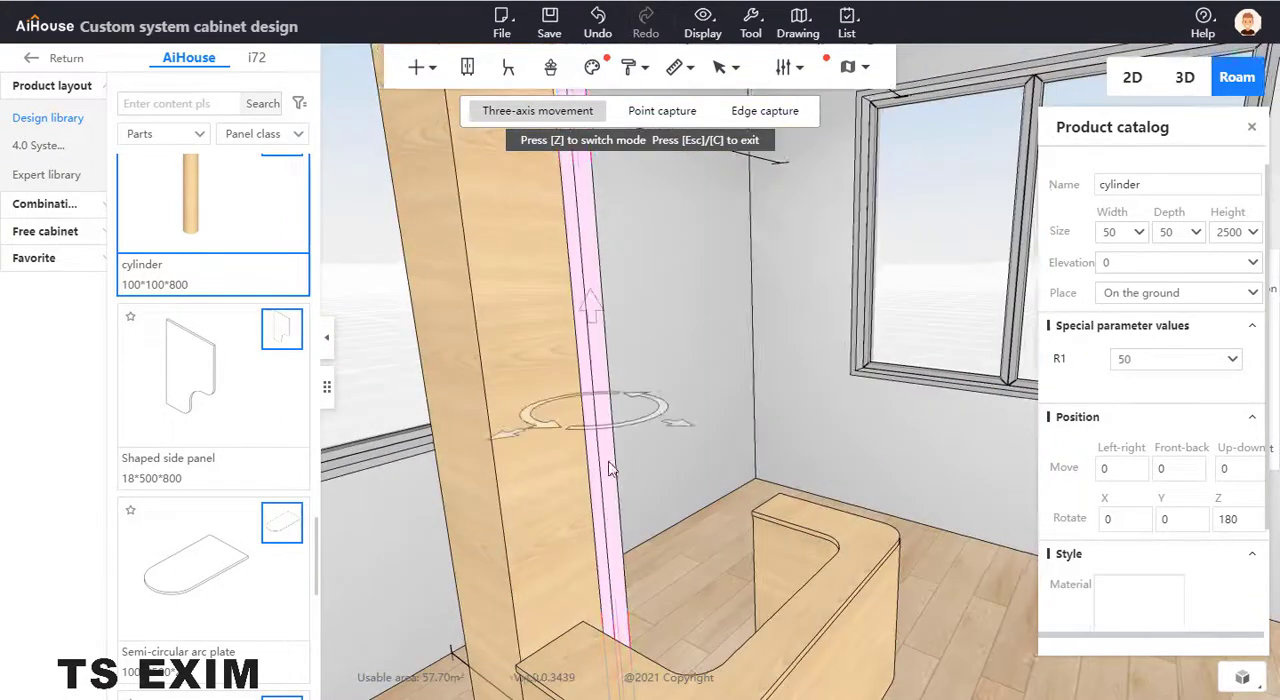
pyautogui.moveTo(508, 440); pyautogui.dragTo(490, 450)
pyautogui.click(650, 527)
pyautogui.moveTo(657, 540); pyautogui.dragTo(720, 376)
pyautogui.moveTo(715, 440); pyautogui.dragTo(635, 430)
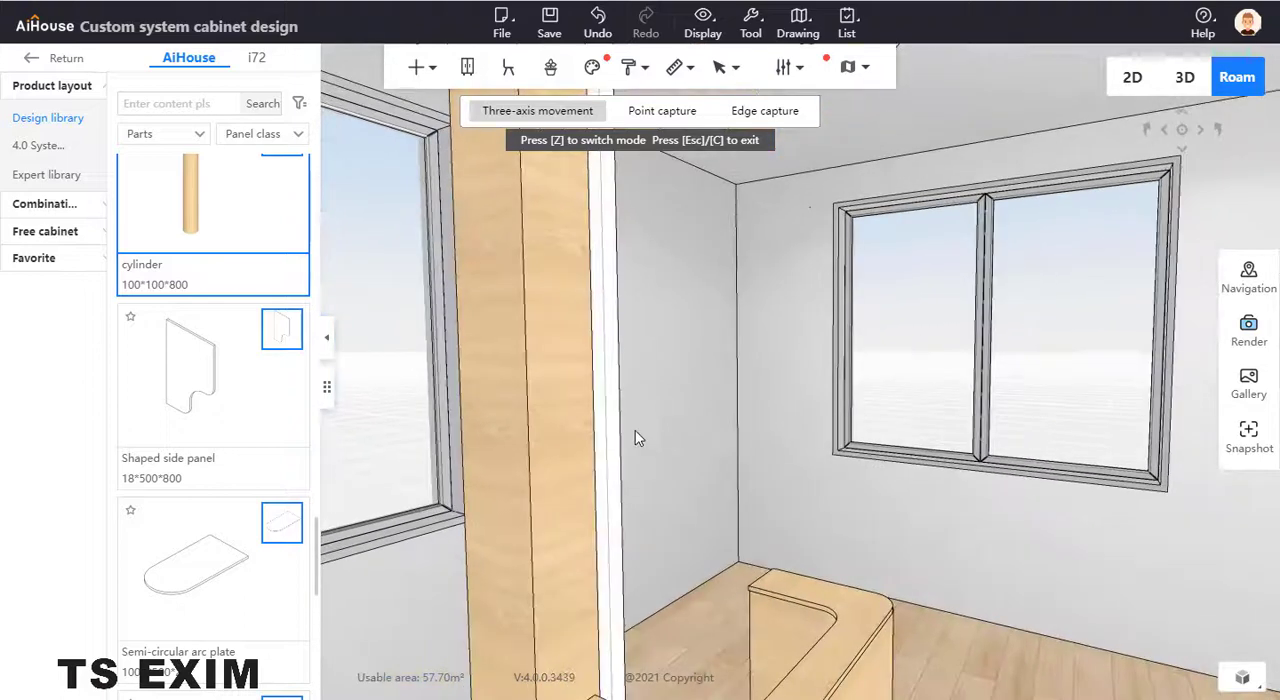
# - Set the cylinder's R1 parameter to 25
pyautogui.click(606, 432)
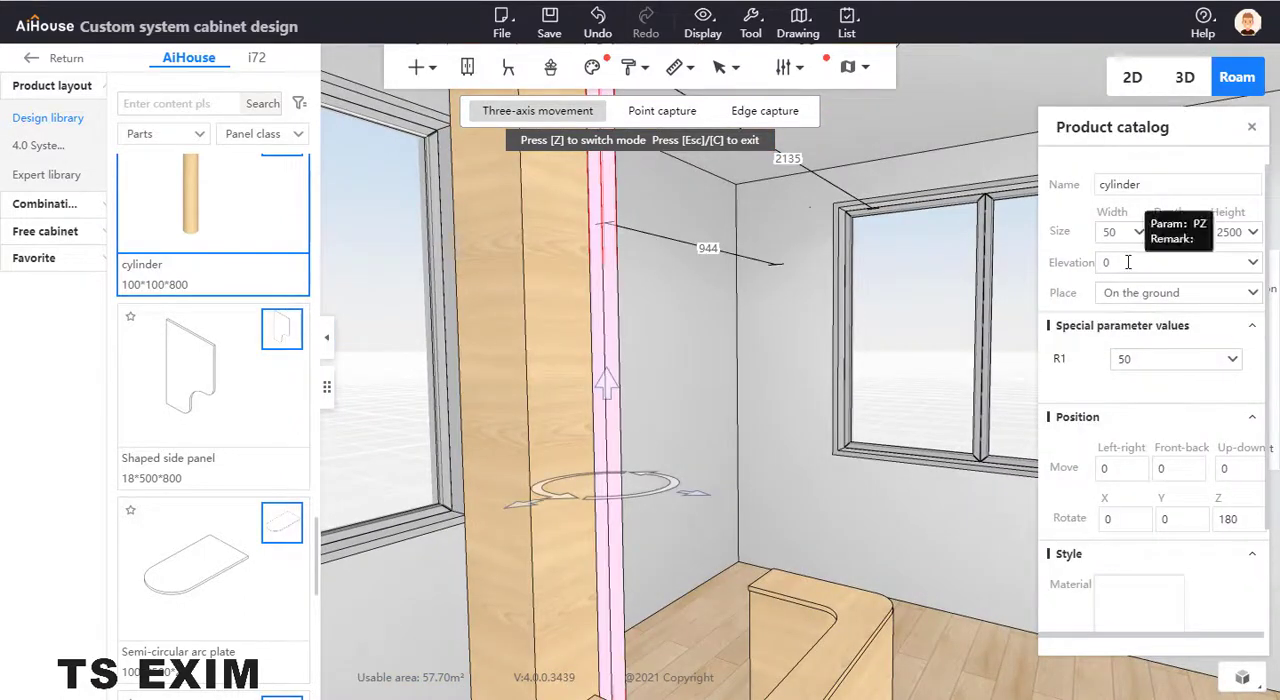
pyautogui.scroll(-1, 1237, 343)
pyautogui.scroll(1, 1160, 321)
pyautogui.moveTo(758, 285); pyautogui.dragTo(697, 374)
pyautogui.click(695, 362)
pyautogui.press('q')
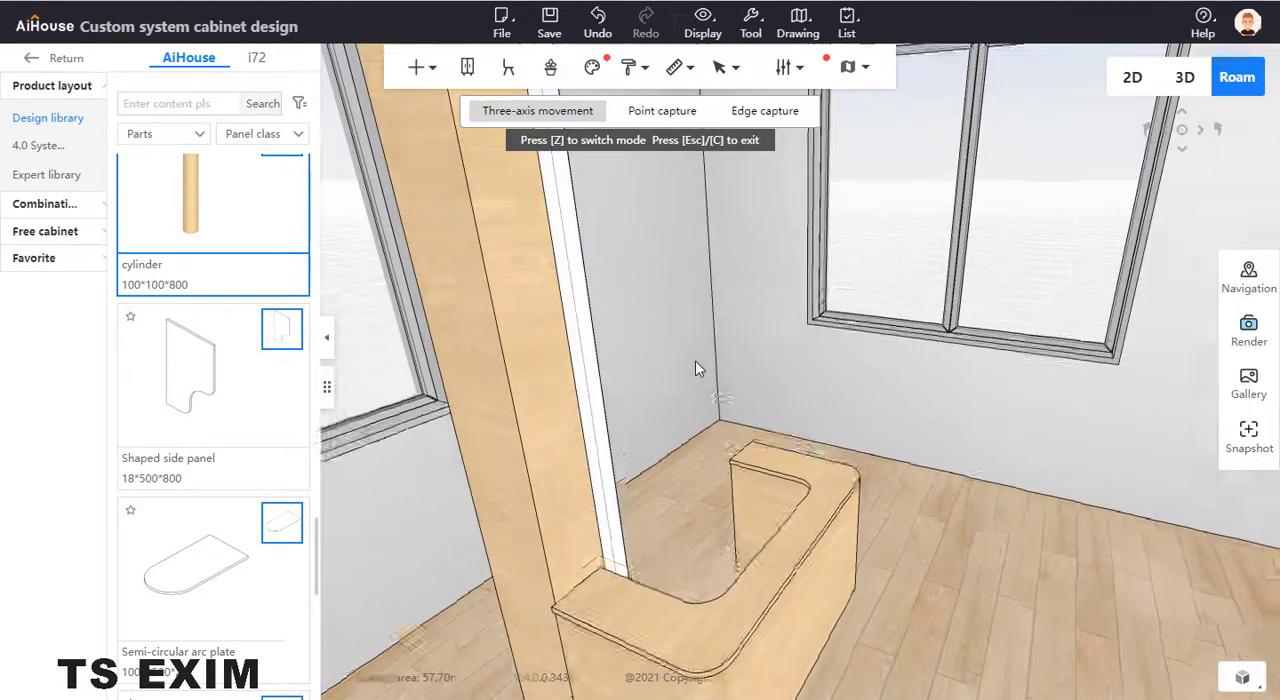
pyautogui.moveTo(671, 554); pyautogui.dragTo(722, 506)
pyautogui.click(688, 496)
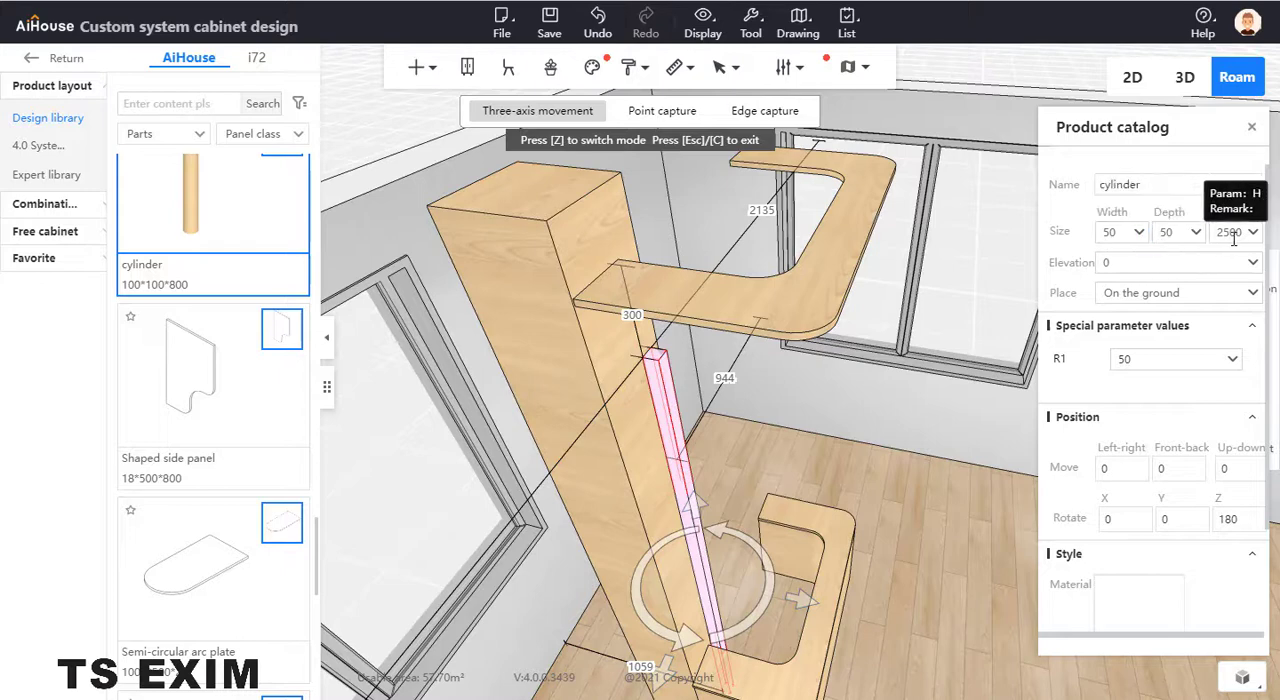
pyautogui.click(1157, 362)
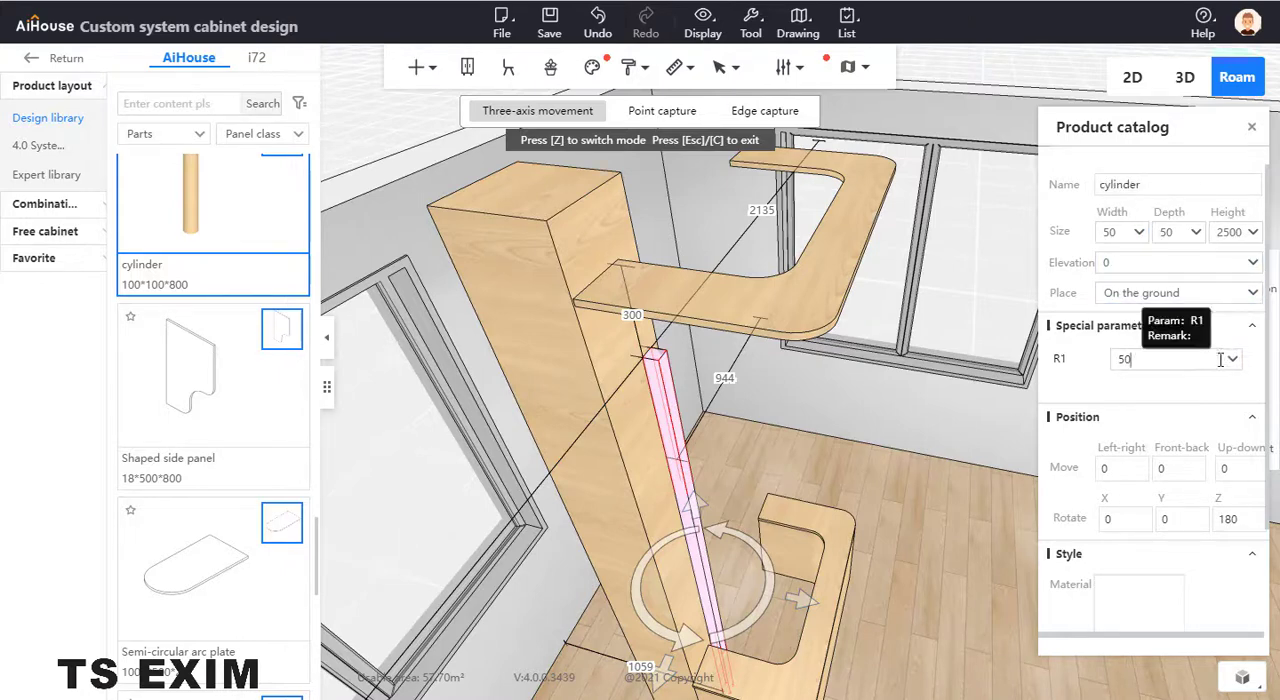
pyautogui.moveTo(1161, 362); pyautogui.dragTo(1090, 368)
pyautogui.write('2')
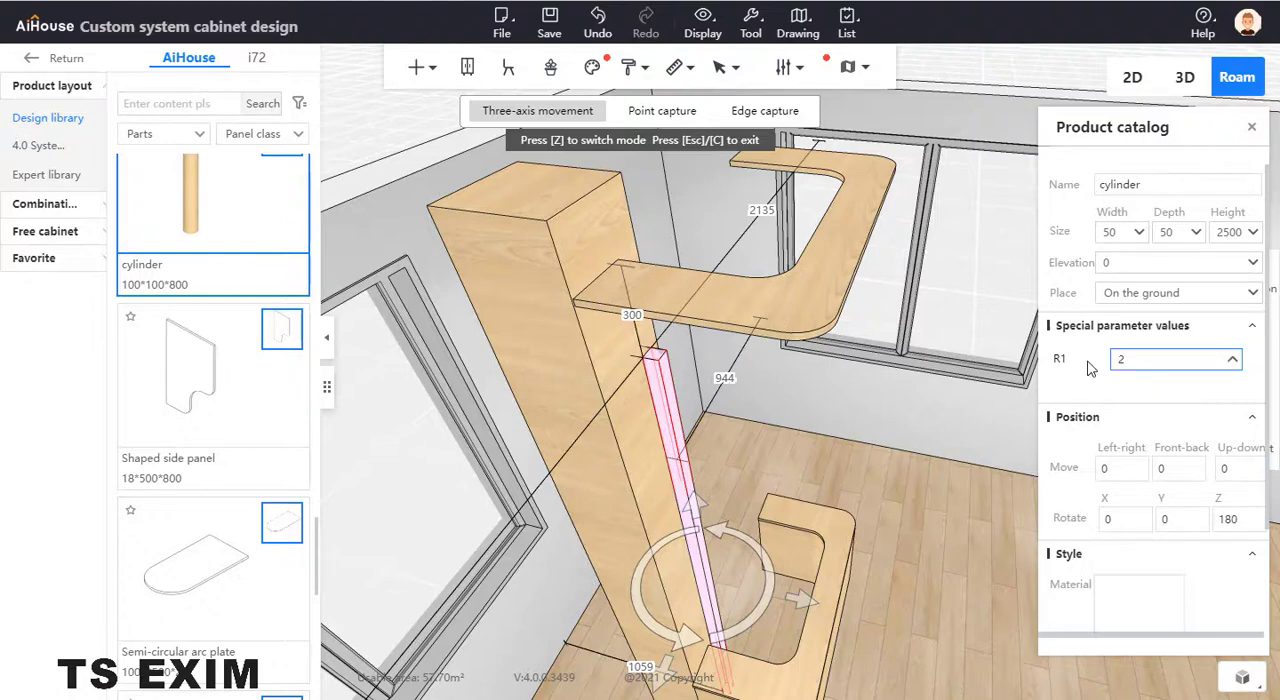
pyautogui.write('5')
pyautogui.press('Return')
pyautogui.click(816, 418)
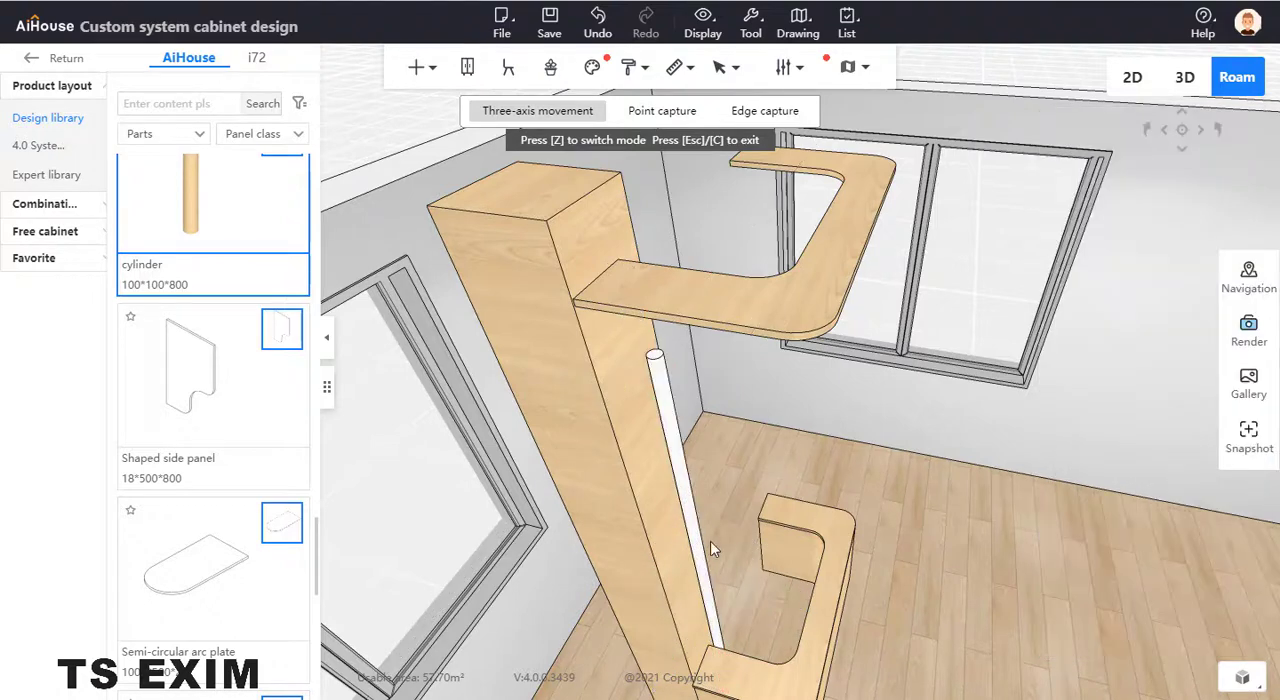
# - Raise the cylinder vertically to an elevation of about 456 so it runs up through the overhead board
pyautogui.click(706, 572)
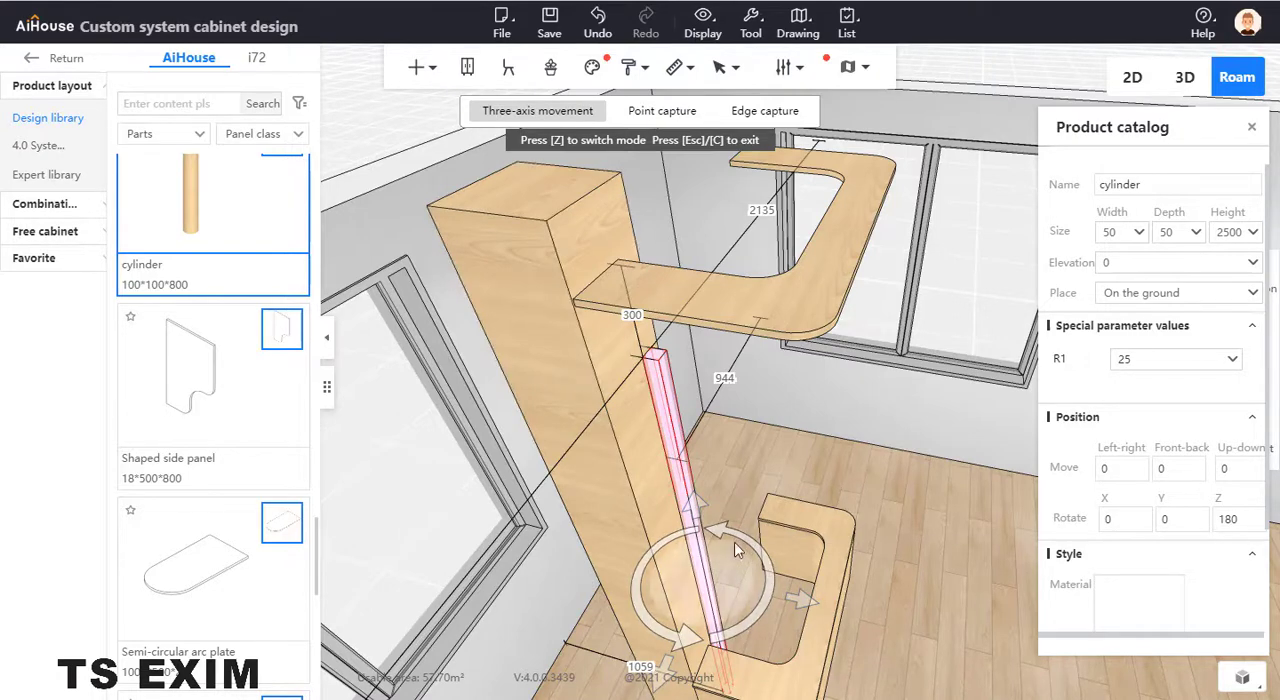
pyautogui.moveTo(738, 497); pyautogui.dragTo(733, 483, button='right')
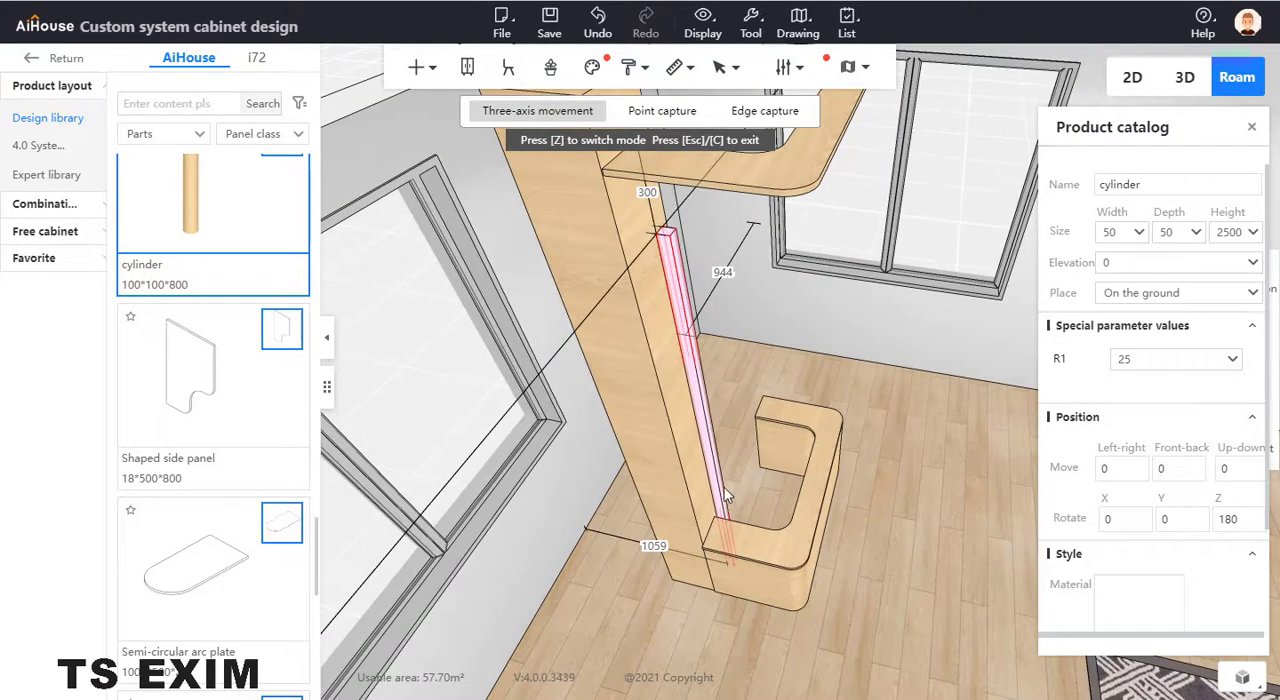
pyautogui.click(720, 498)
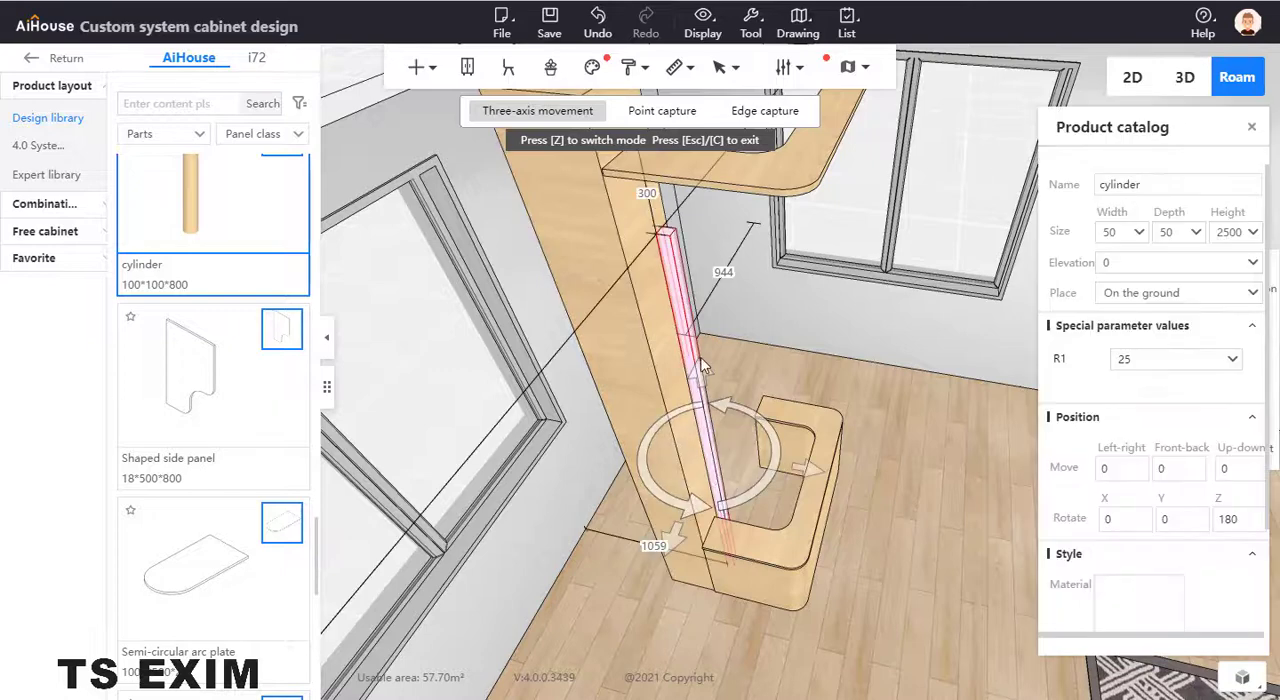
pyautogui.moveTo(701, 368); pyautogui.dragTo(693, 290)
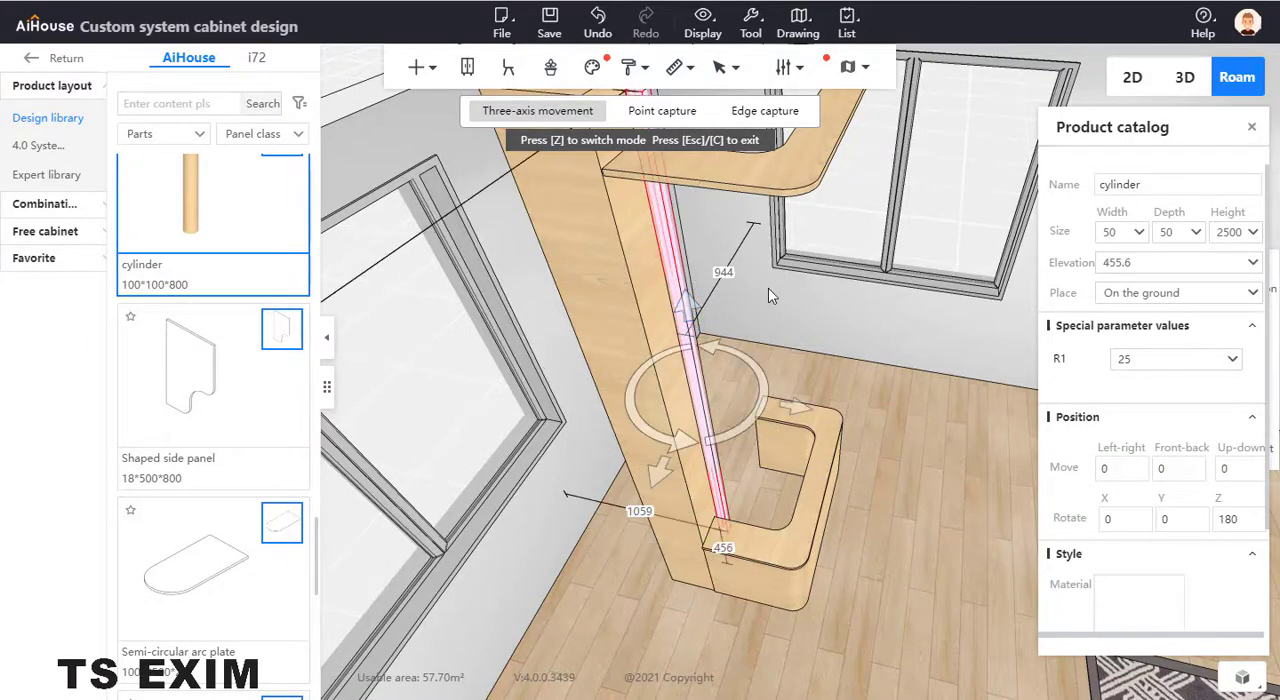
# - Nudge the raised cylinder along the column's side face and try duplicating it beside the column
pyautogui.moveTo(770, 208); pyautogui.dragTo(776, 256, button='right')
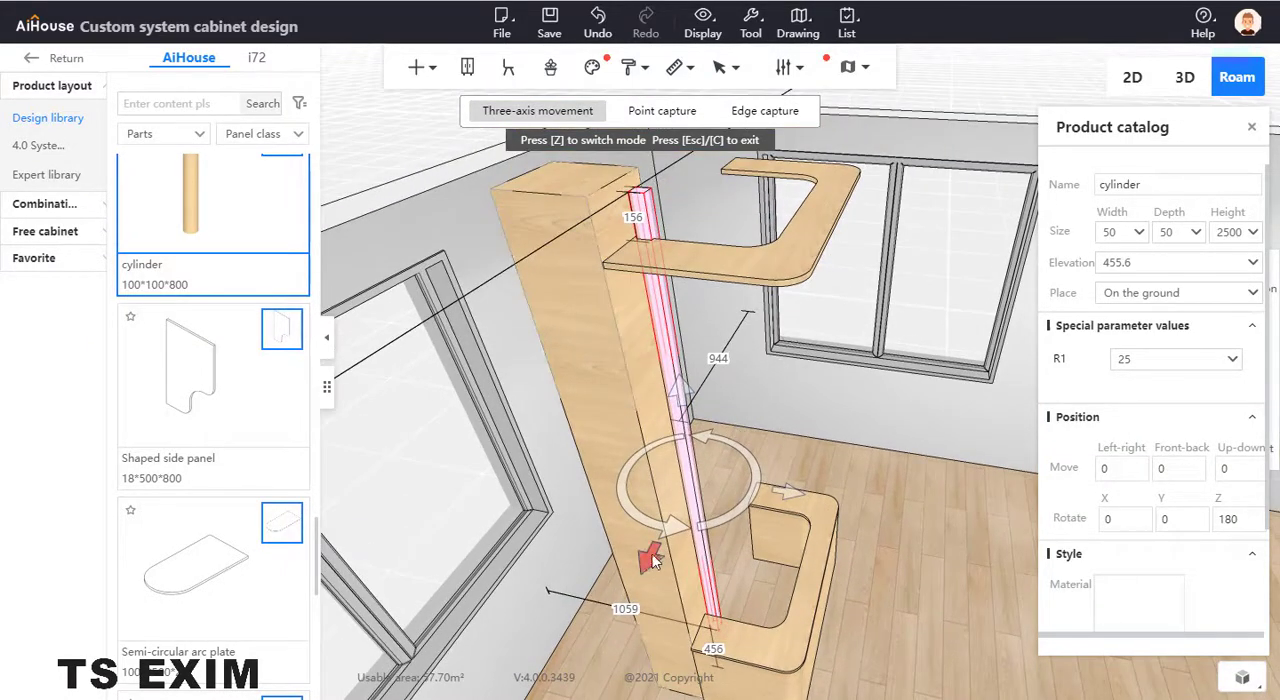
pyautogui.moveTo(651, 566); pyautogui.dragTo(657, 560)
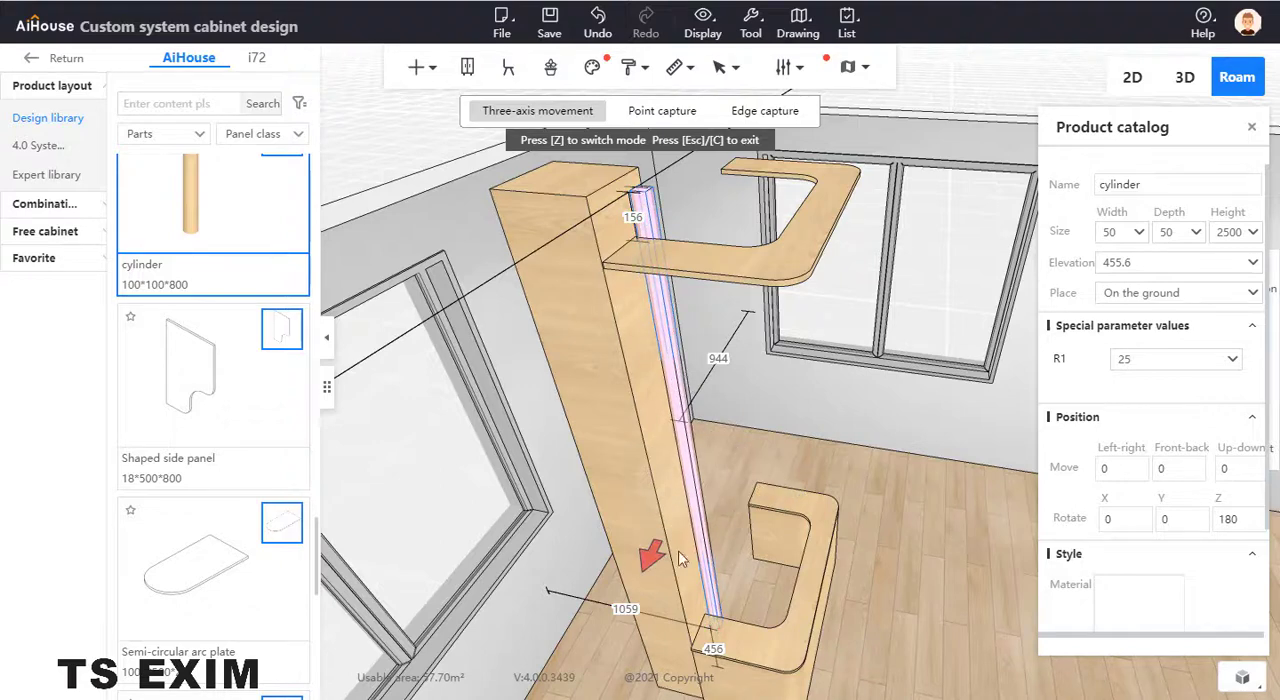
pyautogui.click(751, 568)
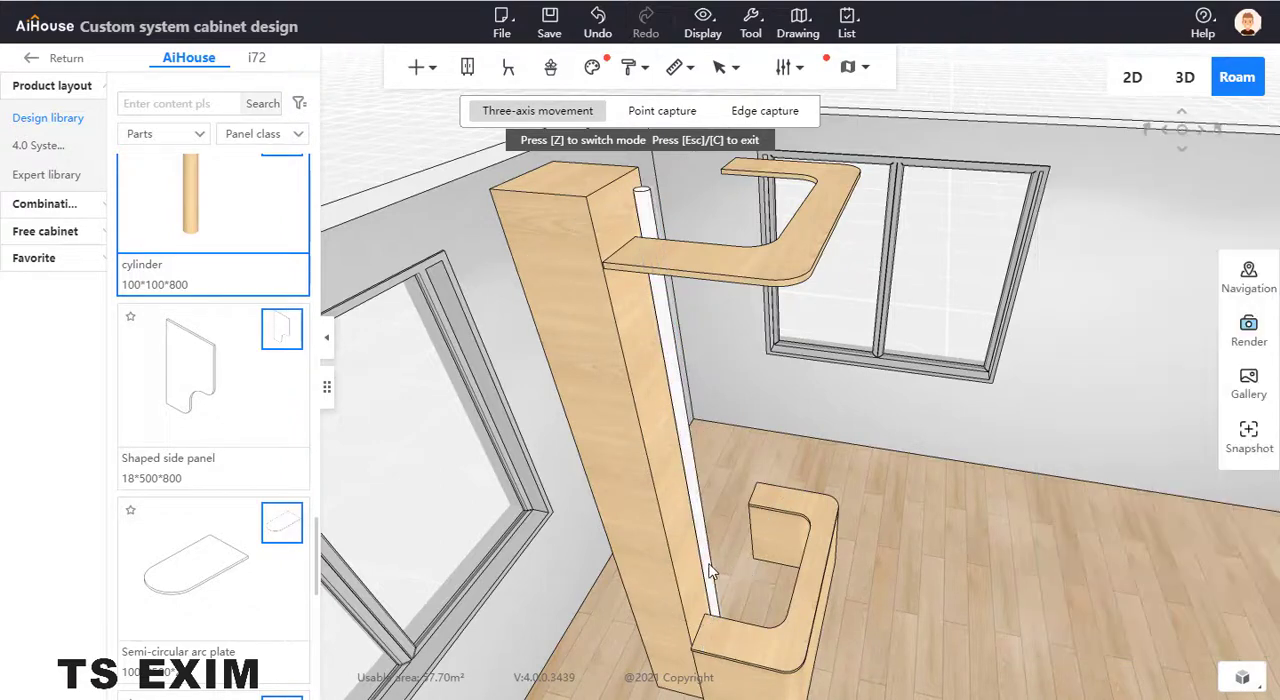
pyautogui.click(711, 570)
pyautogui.moveTo(775, 468); pyautogui.dragTo(802, 473)
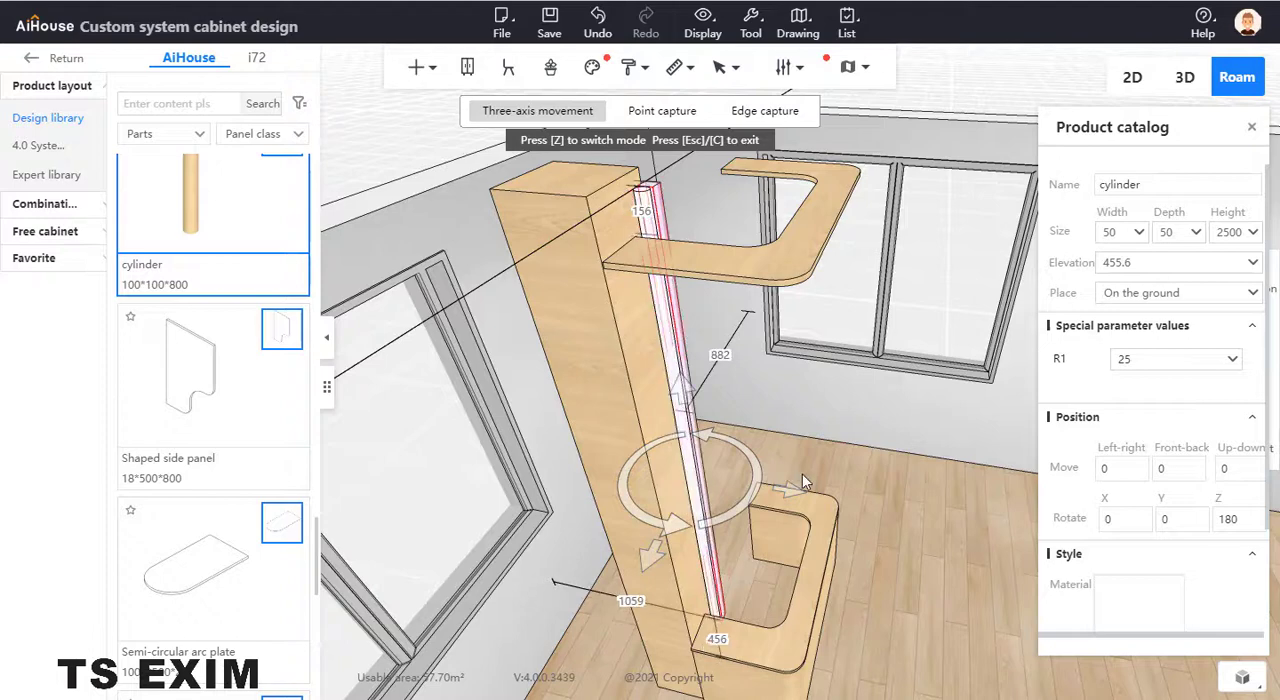
pyautogui.click(759, 414)
pyautogui.click(703, 477)
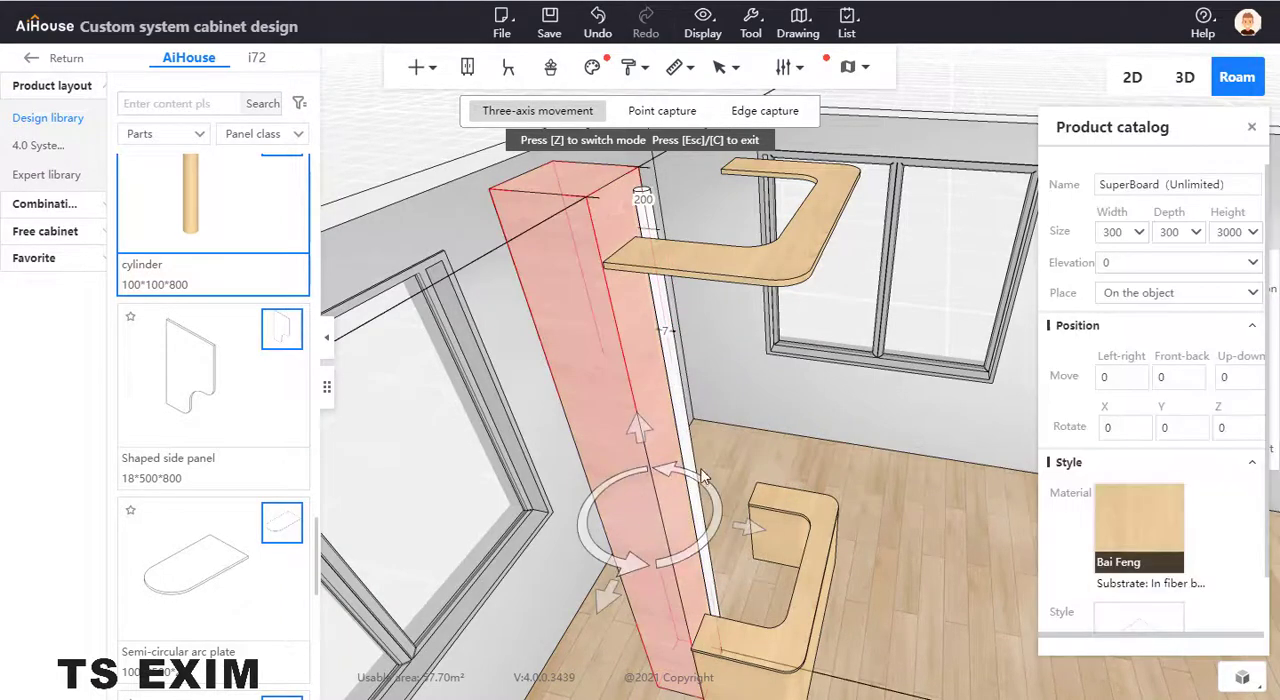
# - Rotate the cylinder to 90 about Z and duplicate it side by side from the column to the counter's rounded corner
pyautogui.click(690, 463)
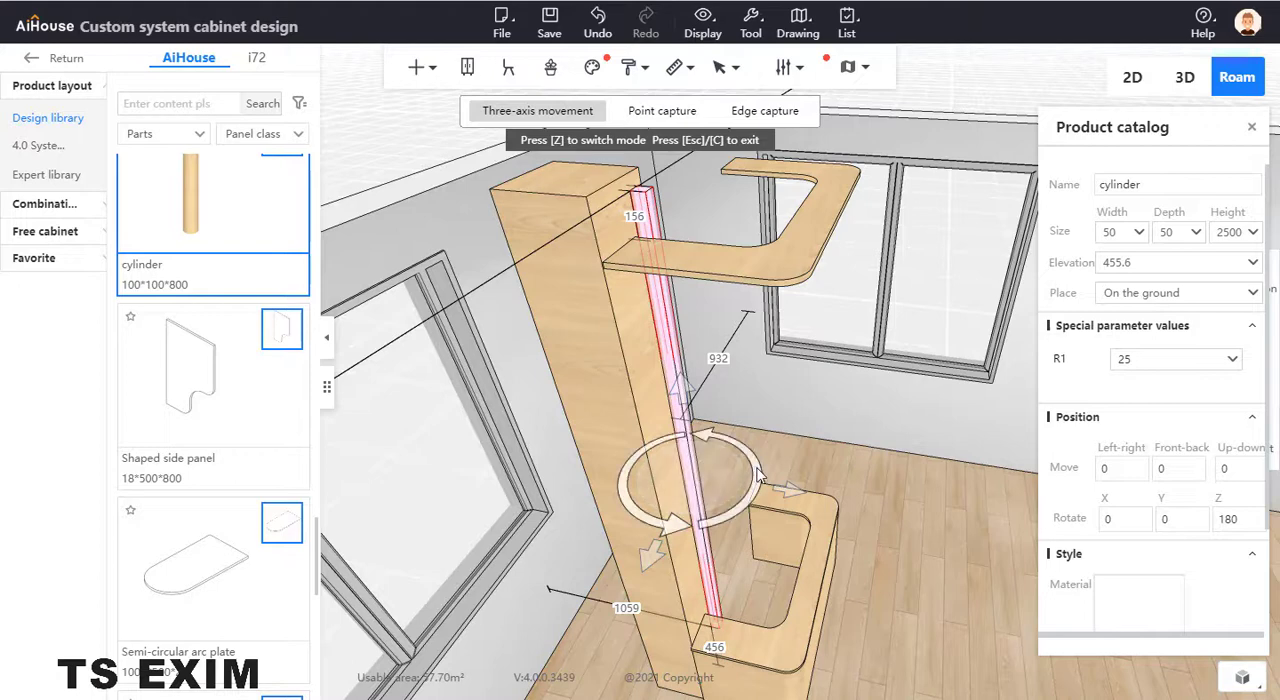
pyautogui.moveTo(759, 476); pyautogui.dragTo(682, 546)
pyautogui.hotkey('ctrl', 'Right')
pyautogui.hotkey('ctrl', 'Right')
pyautogui.hotkey('ctrl', 'Right')
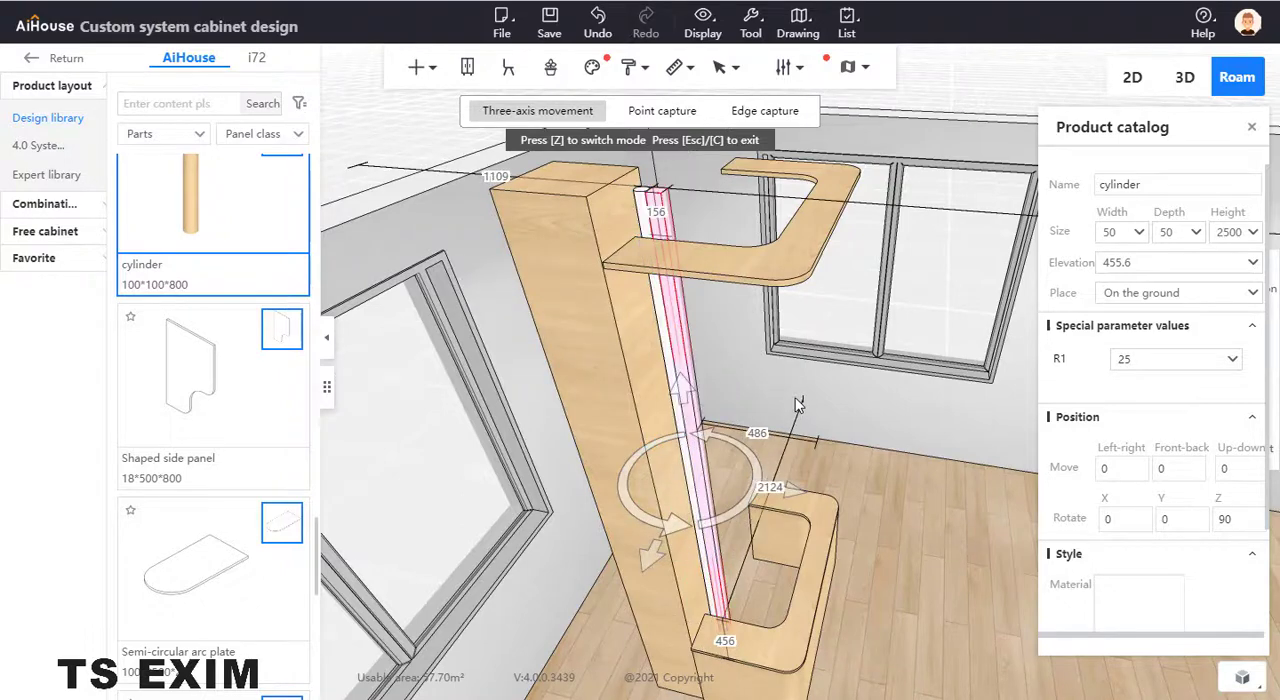
pyautogui.hotkey('ctrl', 'Right')
pyautogui.hotkey('ctrl', 'Right')
pyautogui.hotkey('ctrl', 'Right')
pyautogui.hotkey('ctrl', 'Right')
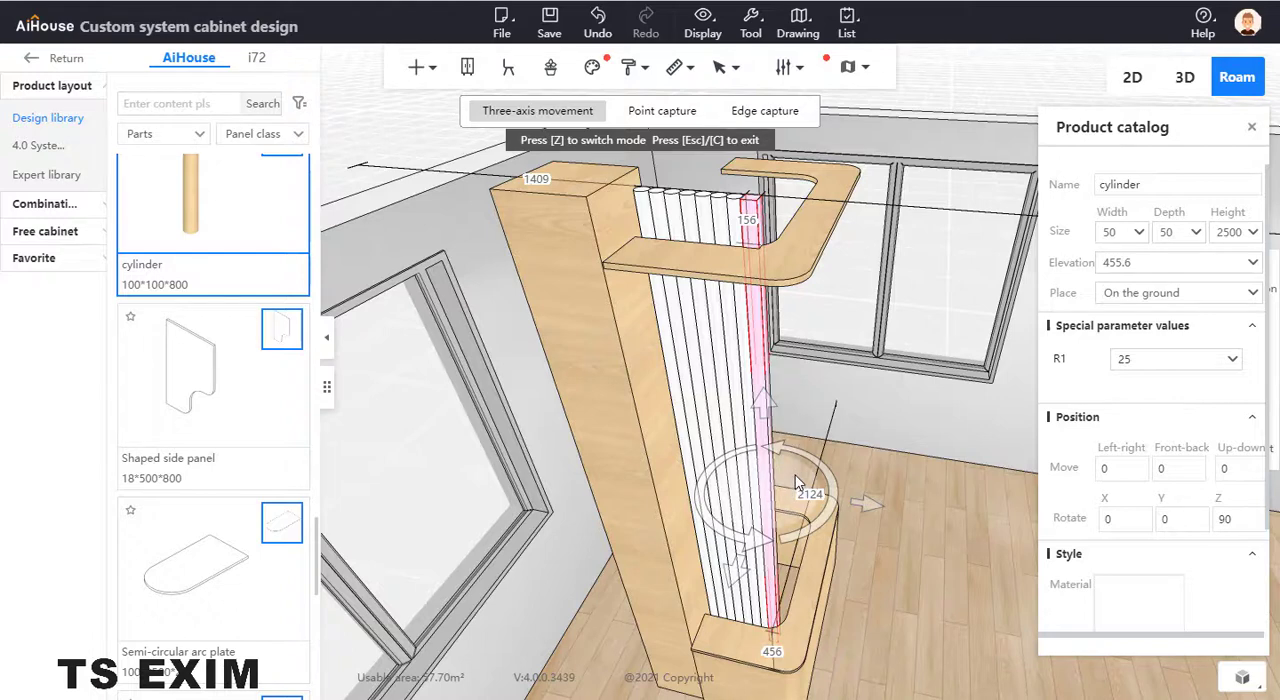
pyautogui.hotkey('ctrl', 'Right')
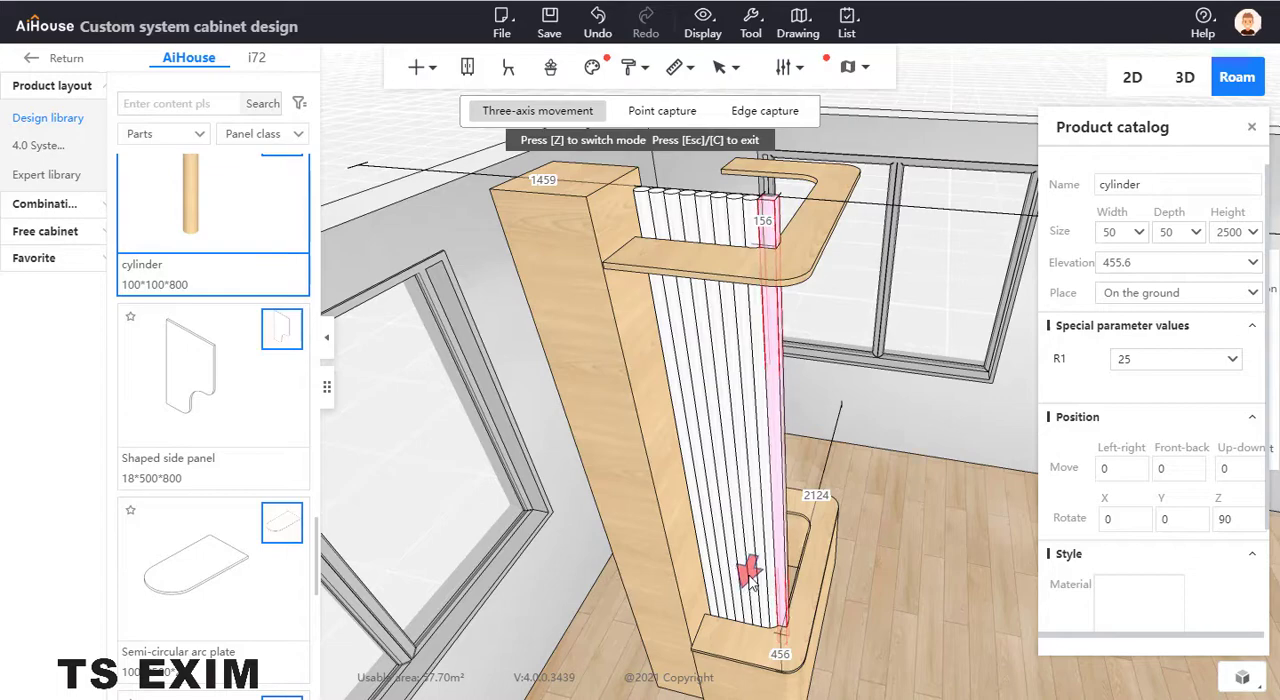
# - Shift the last two cylinders of the row slightly so the row follows the counter's rounded corner
pyautogui.moveTo(750, 573); pyautogui.dragTo(749, 571)
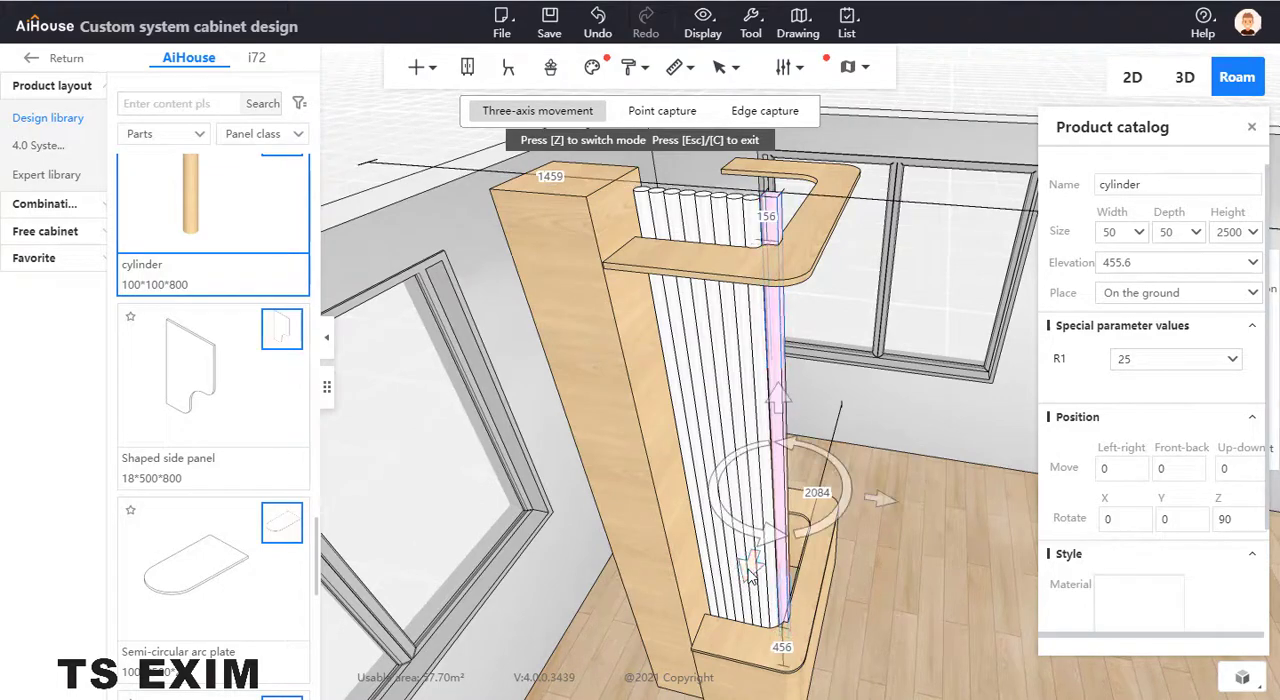
pyautogui.click(904, 479)
pyautogui.moveTo(904, 479); pyautogui.dragTo(622, 481)
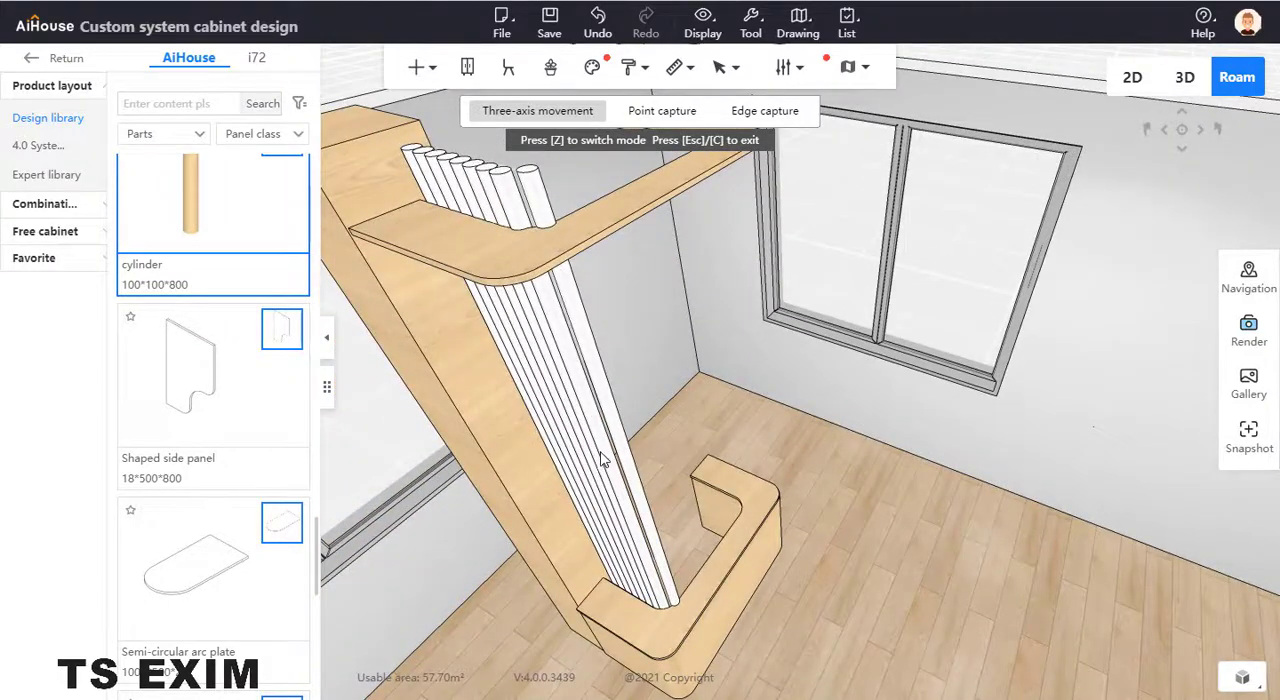
pyautogui.click(602, 460)
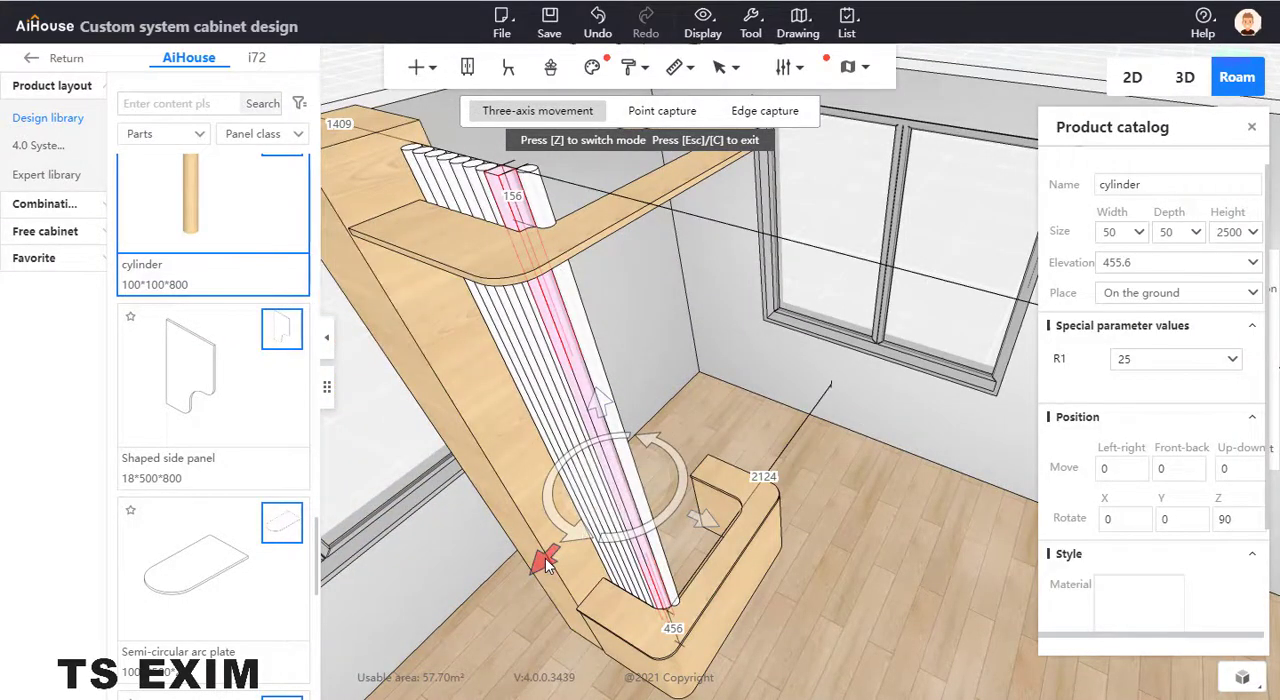
pyautogui.moveTo(546, 558); pyautogui.dragTo(549, 556)
pyautogui.click(687, 426)
# - Rotate the corner cylinder's orientation to 180 about Z and duplicate it side by side along the counter's adjoining side
pyautogui.moveTo(712, 415); pyautogui.dragTo(609, 555)
pyautogui.click(657, 490)
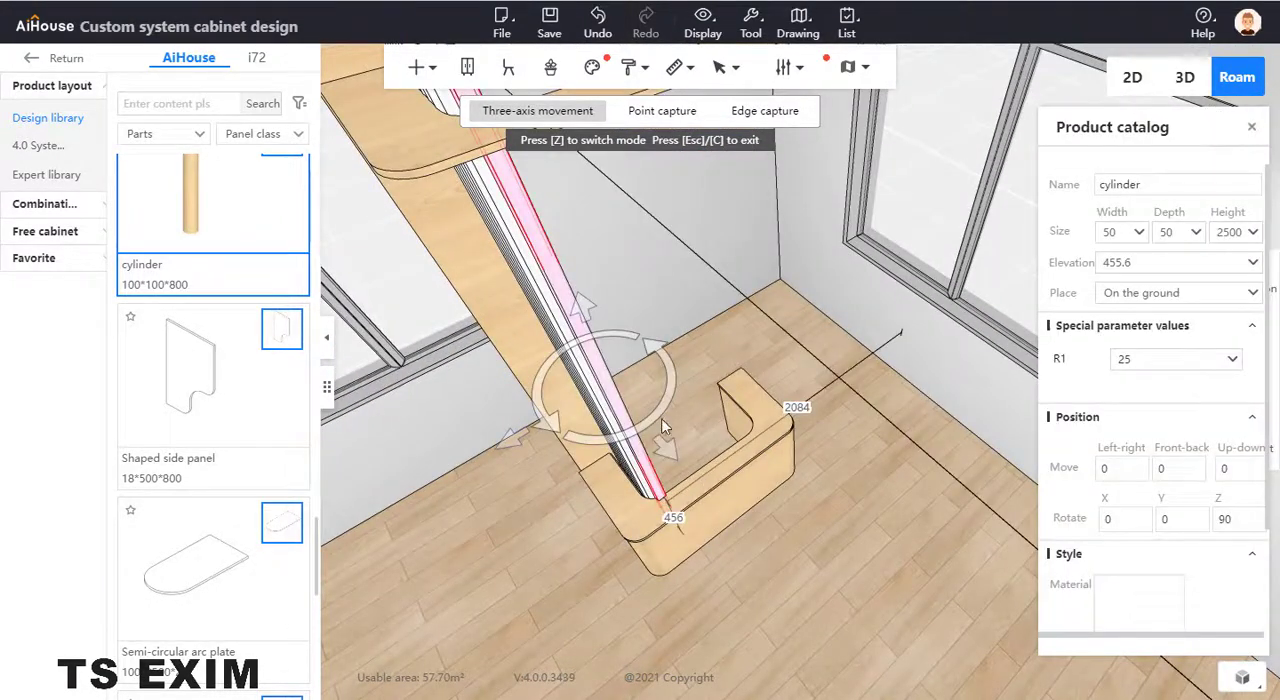
pyautogui.moveTo(662, 418); pyautogui.dragTo(686, 298)
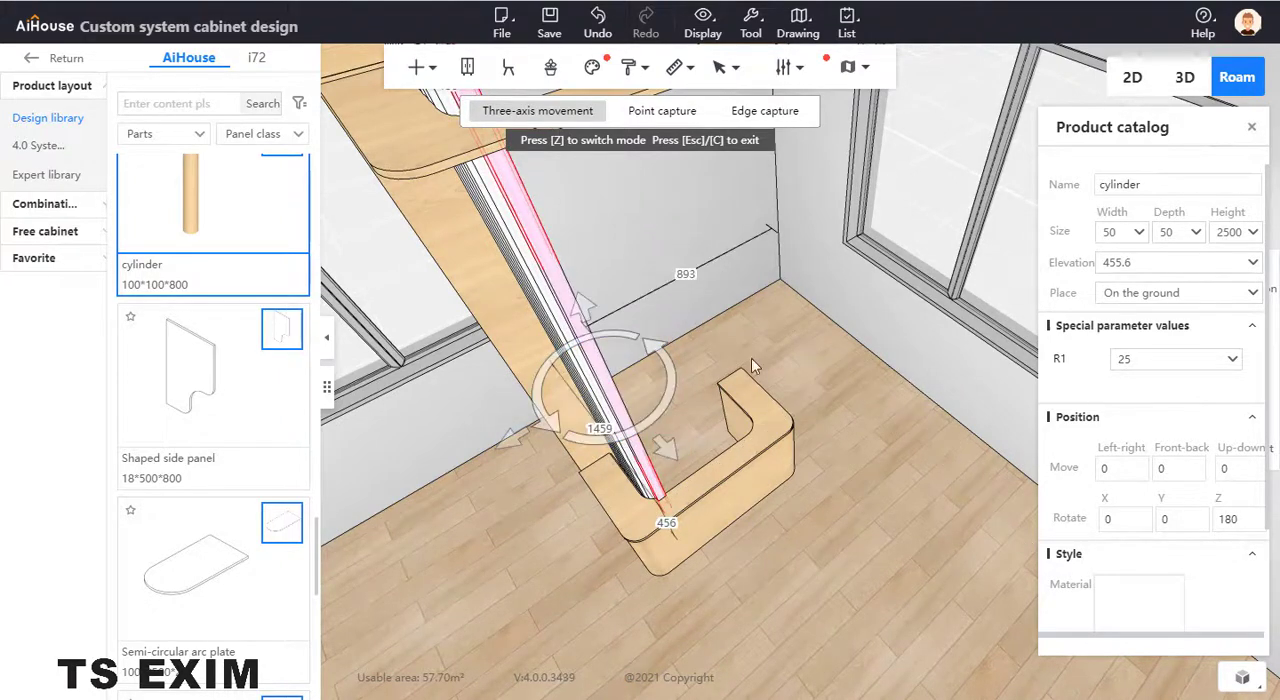
pyautogui.hotkey('ctrl', 'Right')
pyautogui.hotkey('ctrl', 'Right')
pyautogui.hotkey('ctrl', 'Right')
pyautogui.hotkey('ctrl', 'Right')
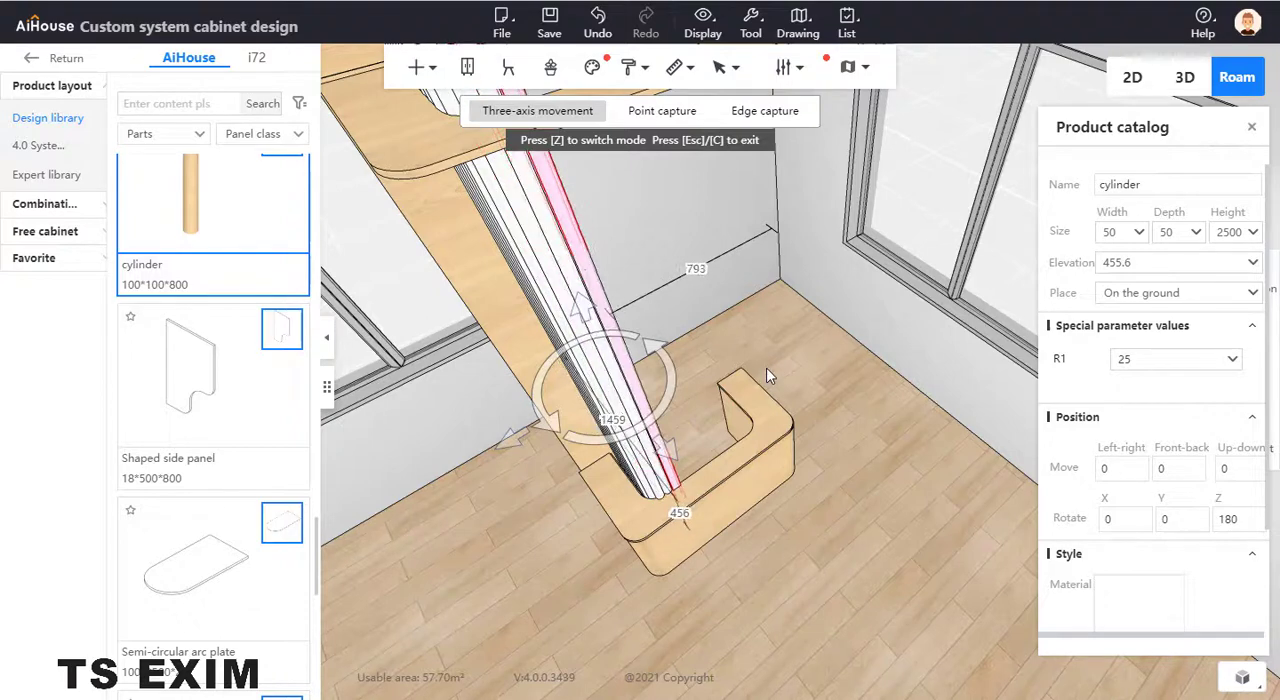
pyautogui.hotkey('ctrl', 'Right')
pyautogui.hotkey('ctrl', 'Right')
pyautogui.hotkey('ctrl', 'Right')
pyautogui.hotkey('ctrl', 'Right')
pyautogui.hotkey('ctrl', 'Right')
pyautogui.hotkey('ctrl', 'Right')
pyautogui.hotkey('ctrl', 'Right')
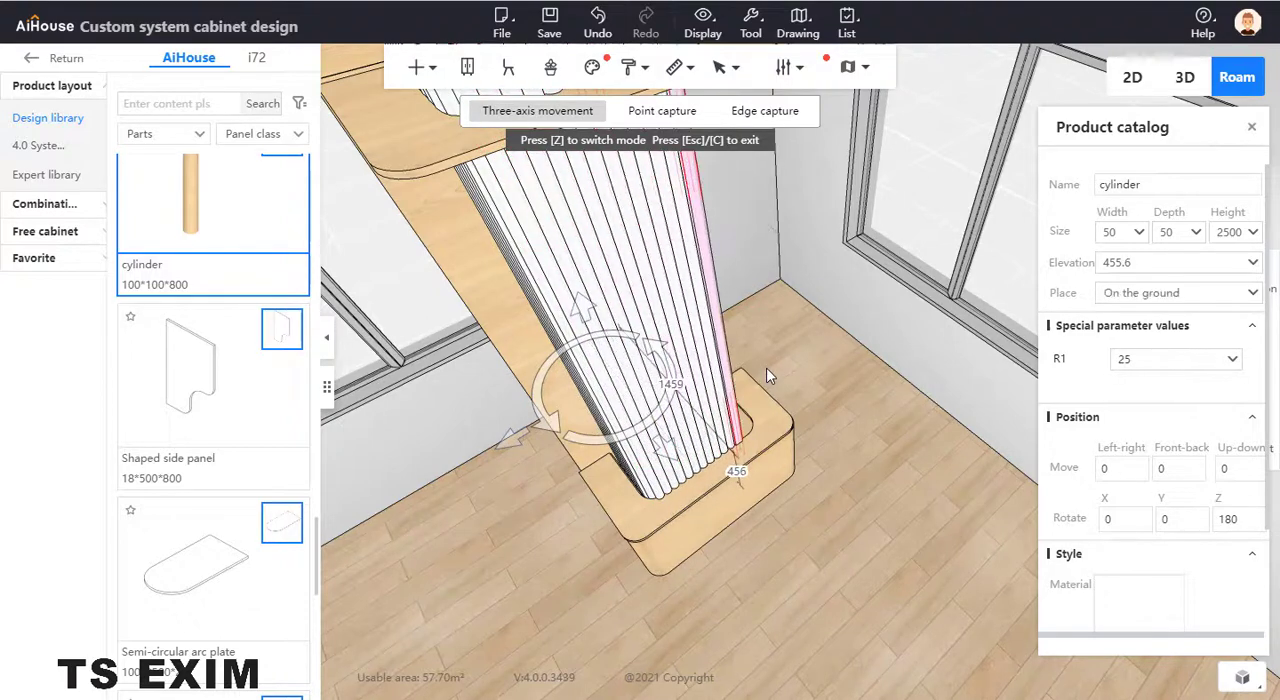
# - Nudge the cylinder at the counter's rounded corner about 7 mm sideways to even out the row
pyautogui.click(865, 509)
pyautogui.moveTo(865, 509); pyautogui.dragTo(985, 449)
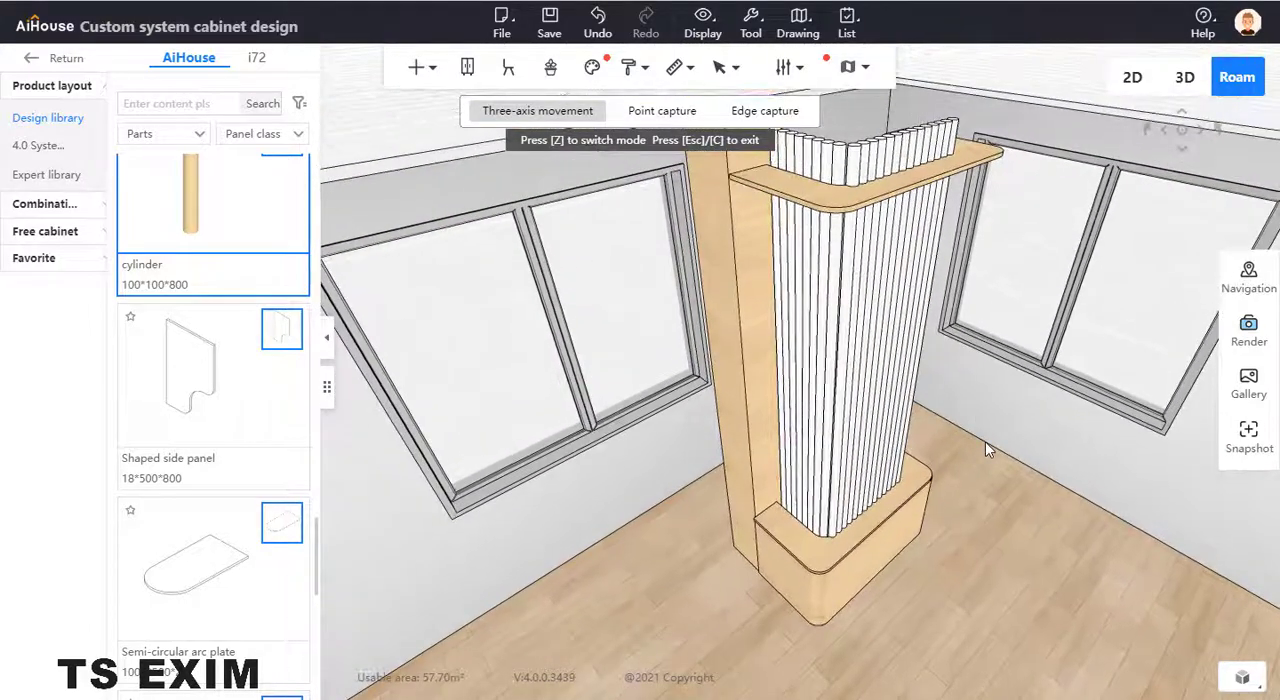
pyautogui.moveTo(932, 403); pyautogui.dragTo(851, 240, button='right')
pyautogui.moveTo(986, 437); pyautogui.dragTo(904, 503)
pyautogui.click(813, 537)
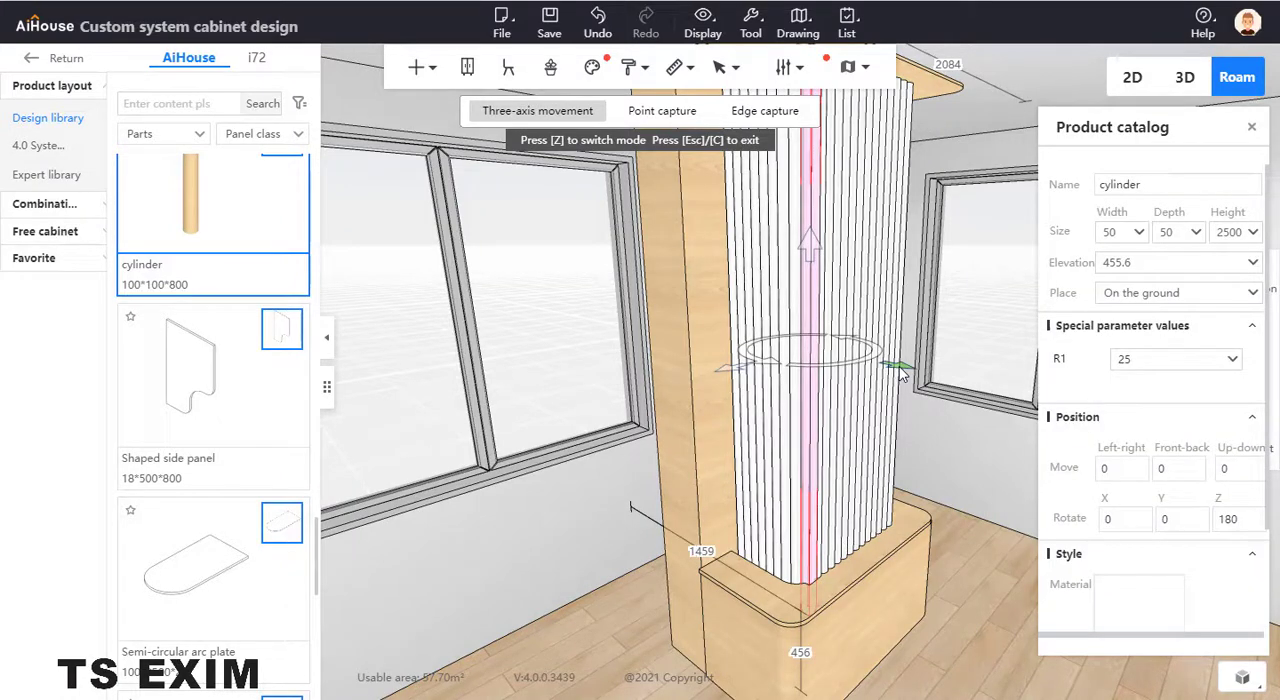
pyautogui.moveTo(902, 374); pyautogui.dragTo(900, 372)
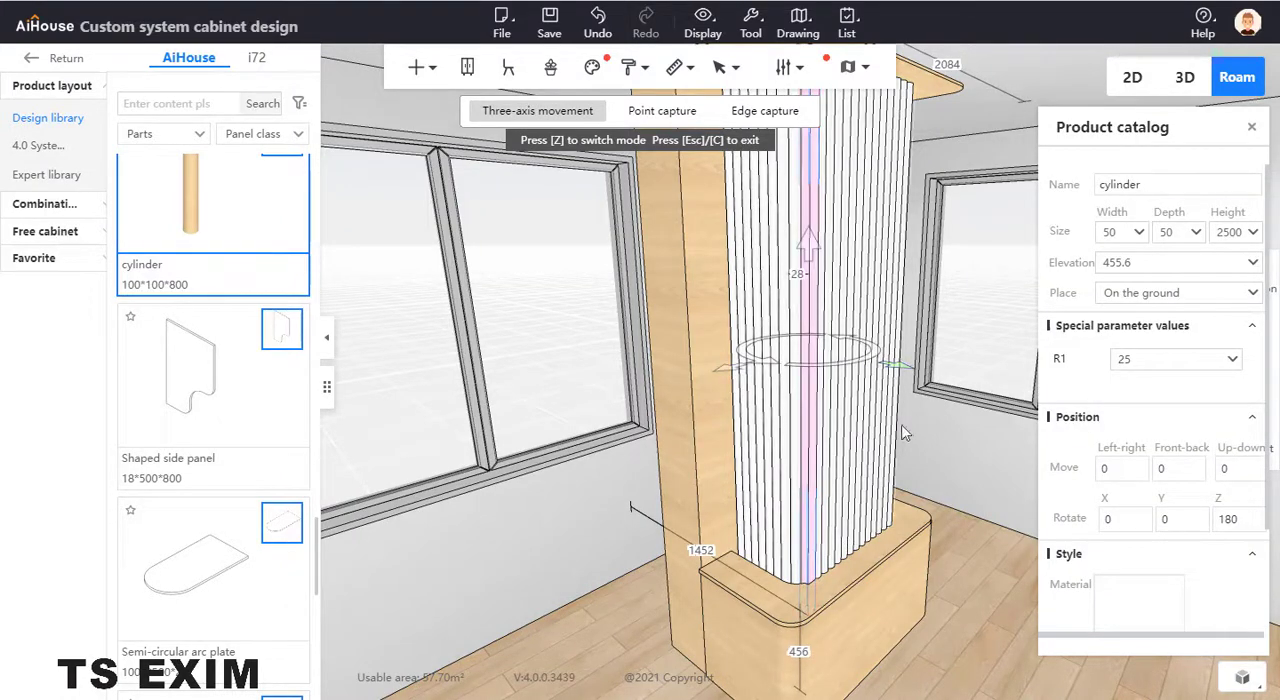
pyautogui.click(957, 651)
# - Compare the finished row of posts with the reference photo of the curved fluted-glass partition
pyautogui.moveTo(960, 650); pyautogui.dragTo(1008, 569)
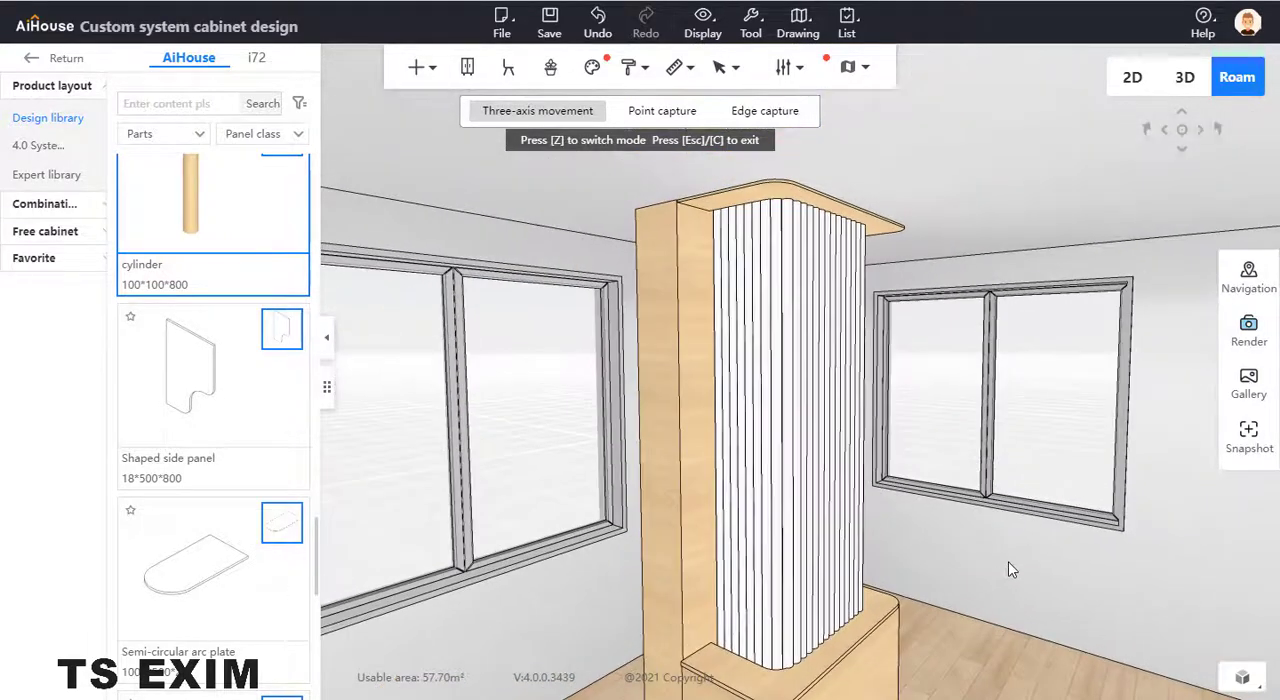
pyautogui.press('e')
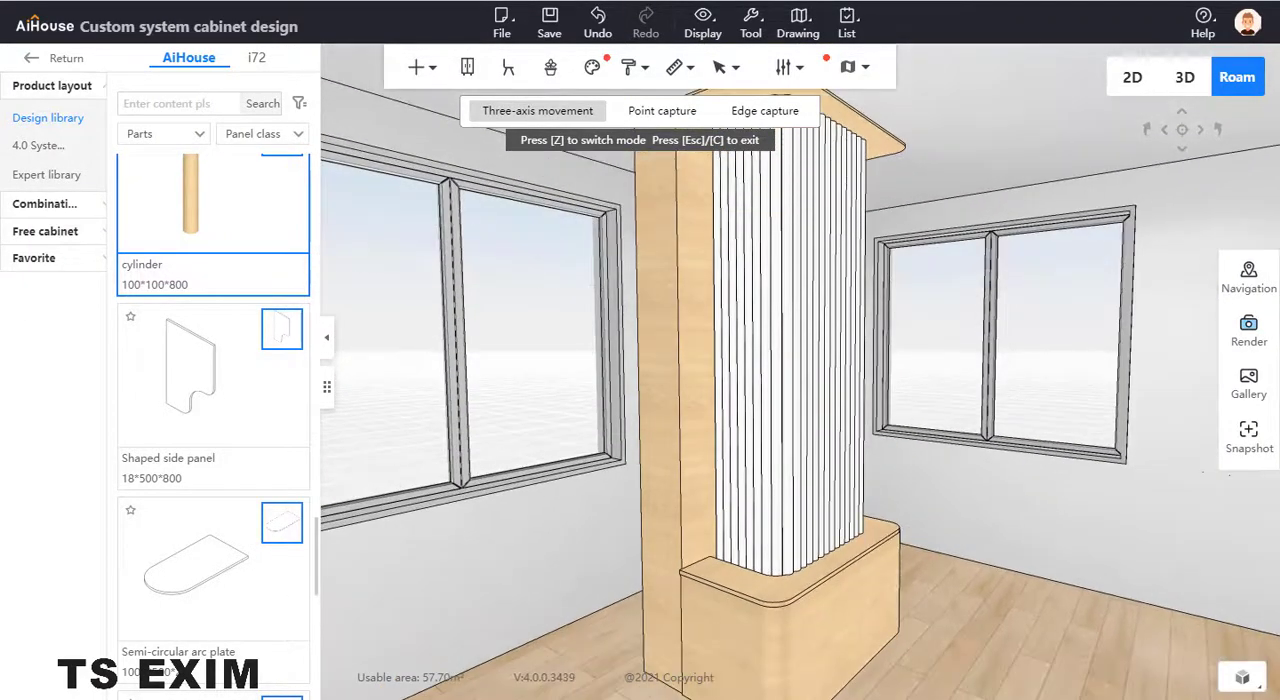
pyautogui.moveTo(0, 37); pyautogui.dragTo(250, 63)
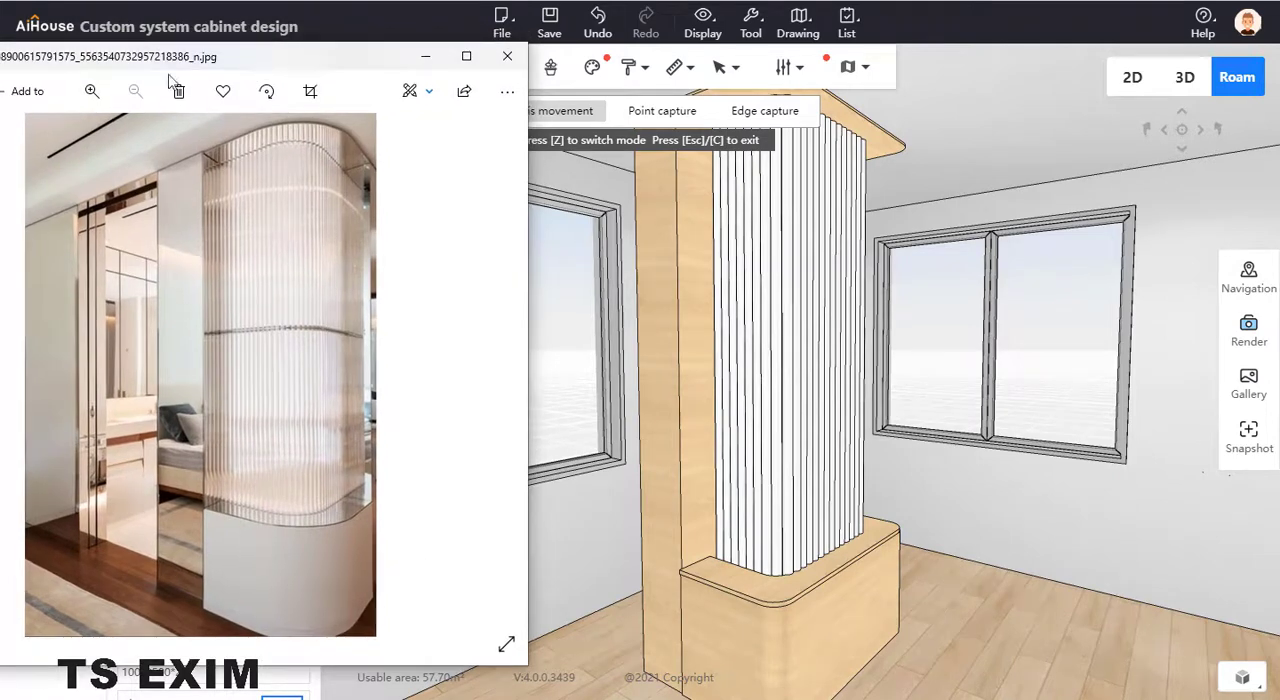
pyautogui.hotkey('alt', 'Tab')
# - Apply the white Vipshop matte lacquered material to the 600 mm high counter base
pyautogui.click(857, 604)
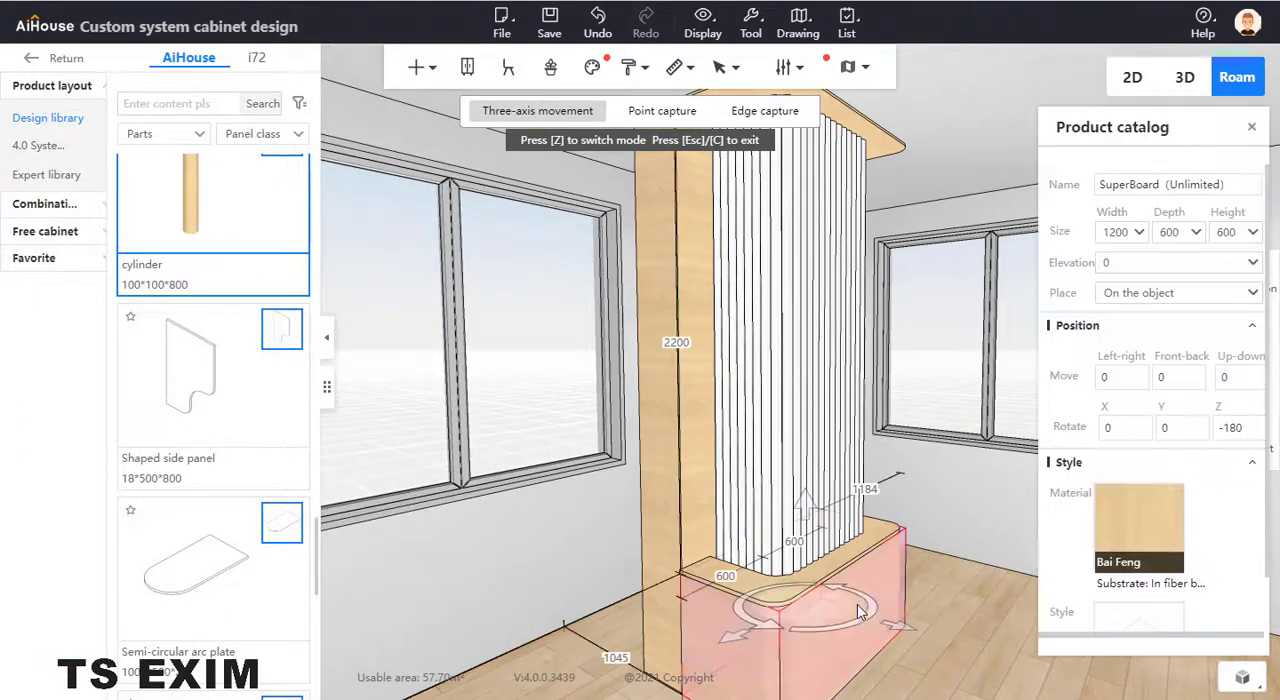
pyautogui.click(1134, 529)
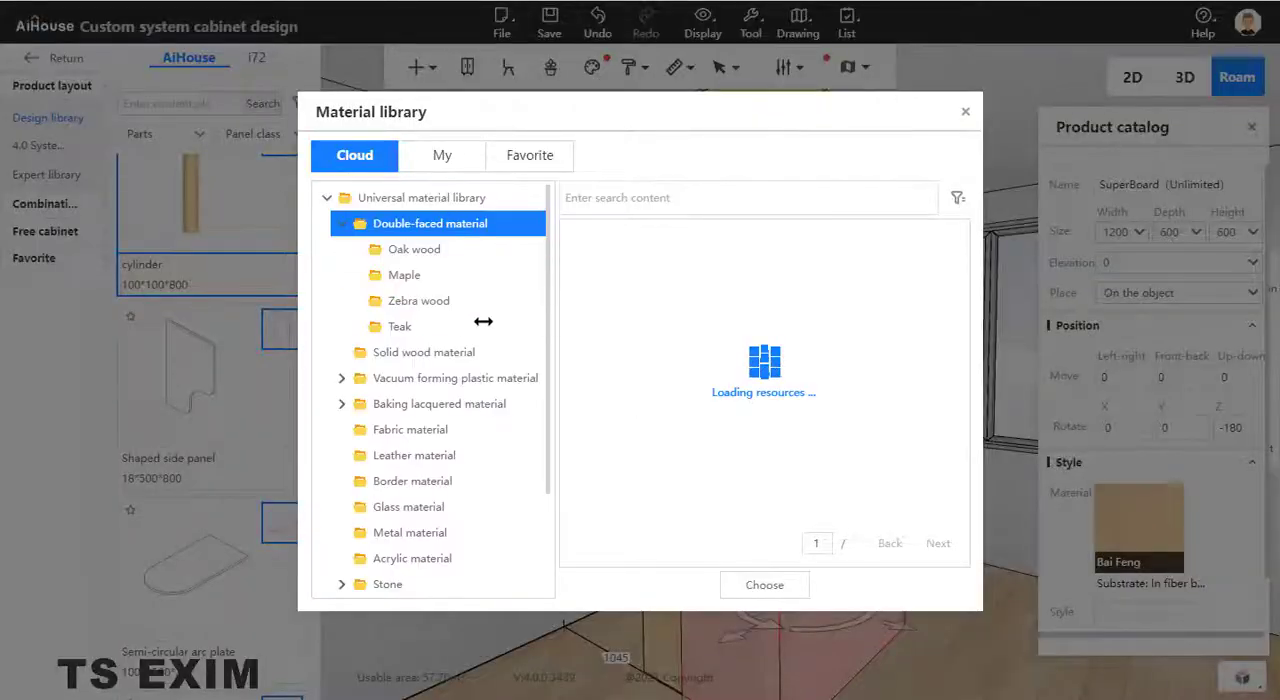
pyautogui.click(447, 408)
pyautogui.click(525, 455)
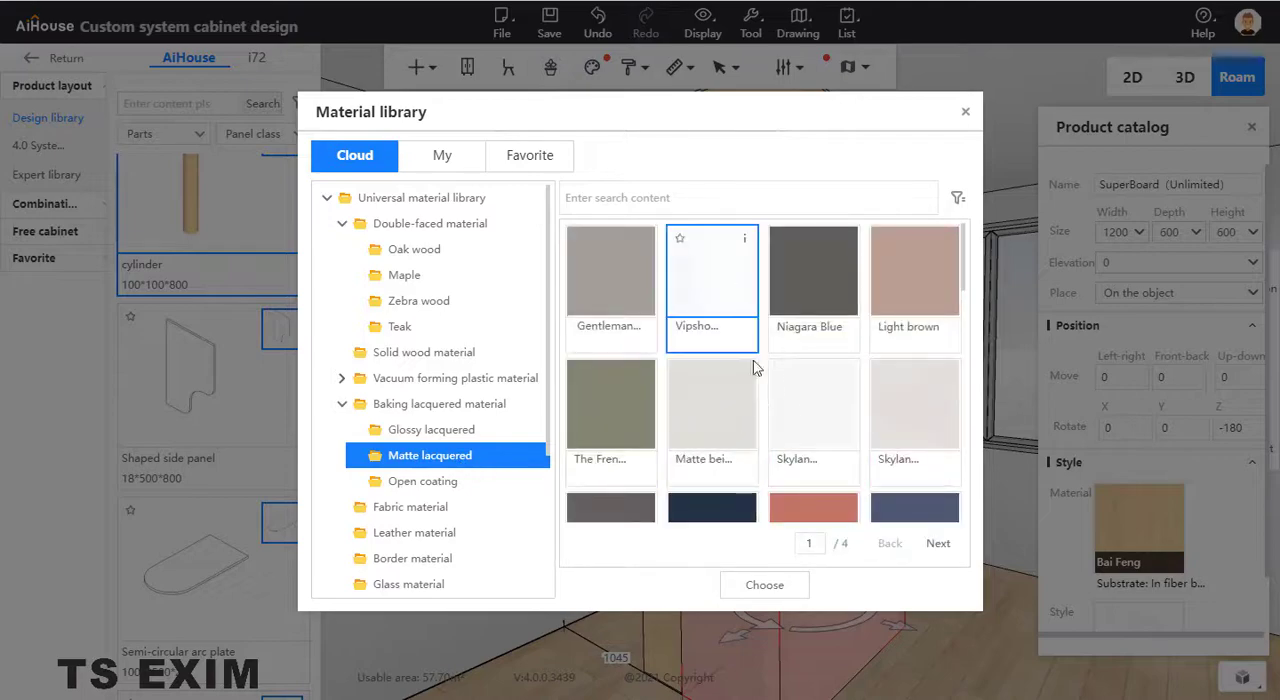
pyautogui.click(763, 585)
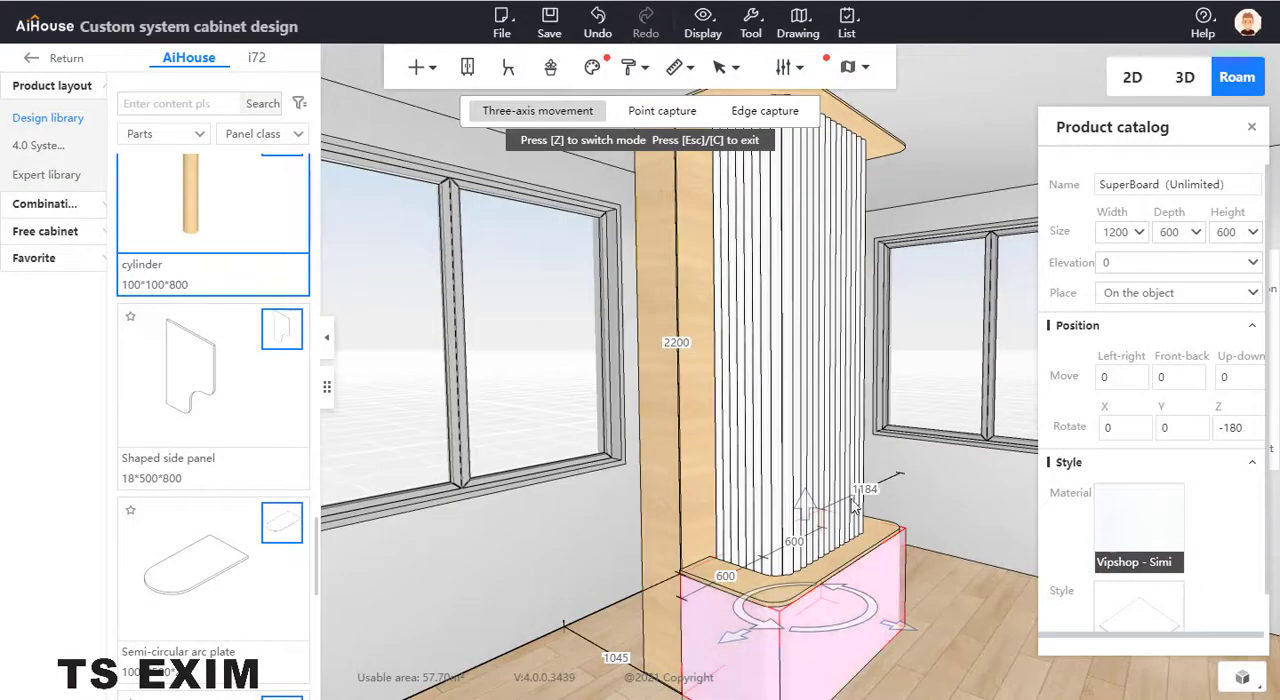
# - Apply a stainless steel metal material to the 20 mm board on top of the counter base
pyautogui.moveTo(910, 478); pyautogui.dragTo(767, 465)
pyautogui.click(767, 465)
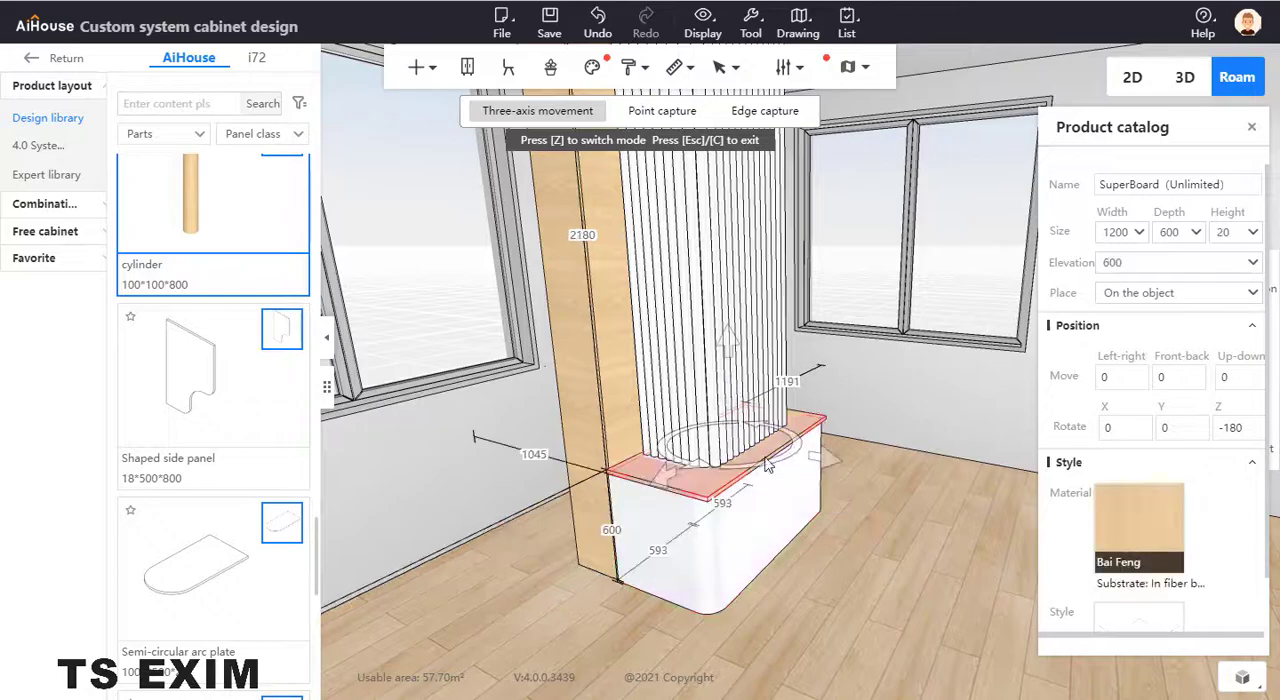
pyautogui.click(1116, 536)
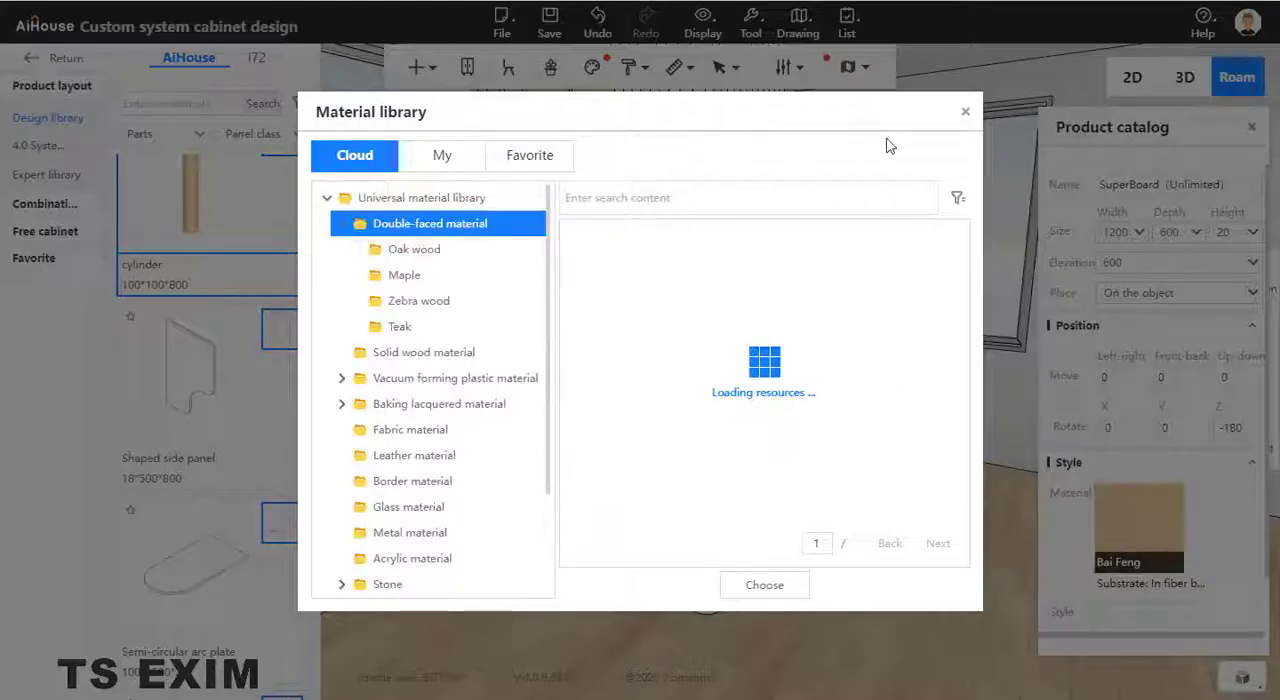
pyautogui.click(432, 533)
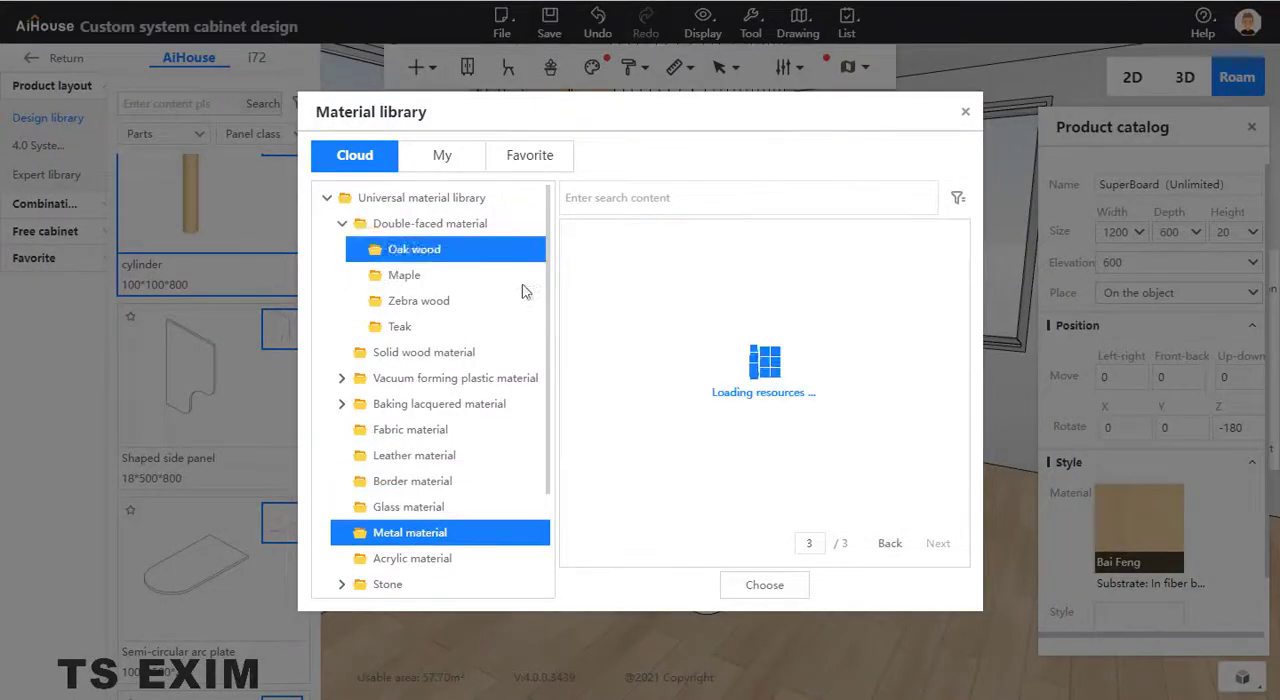
pyautogui.click(700, 405)
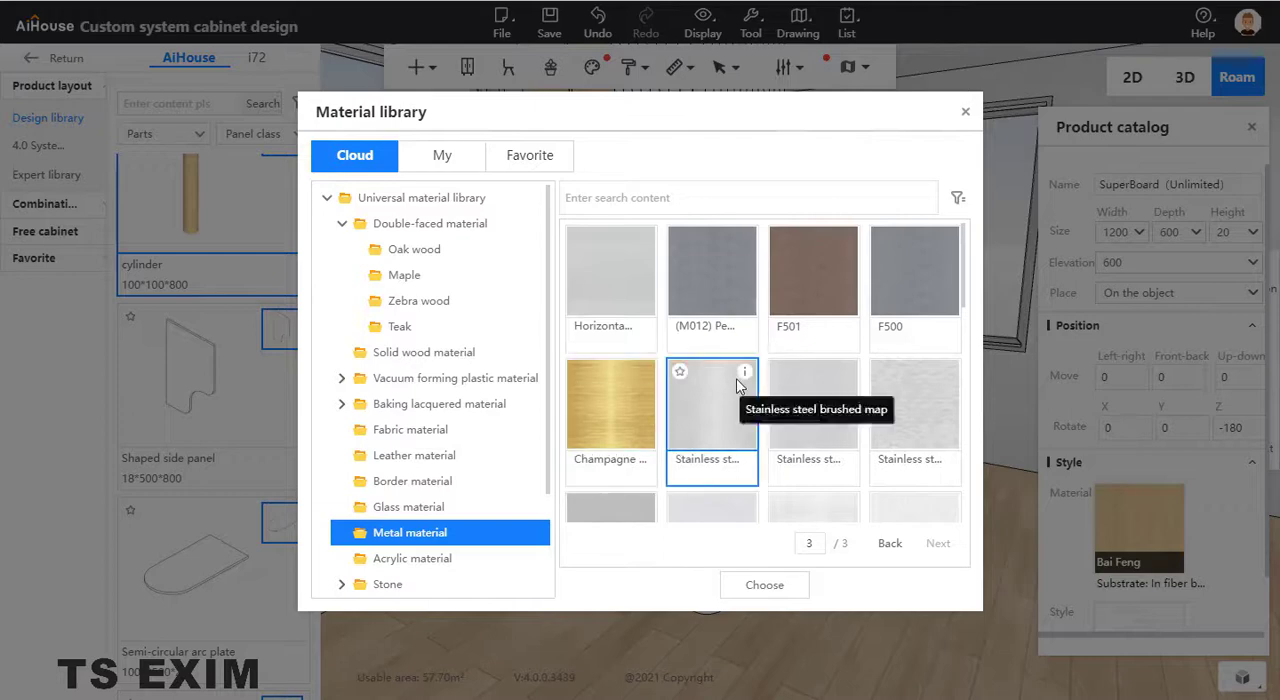
pyautogui.scroll(-3, 760, 470)
pyautogui.click(764, 585)
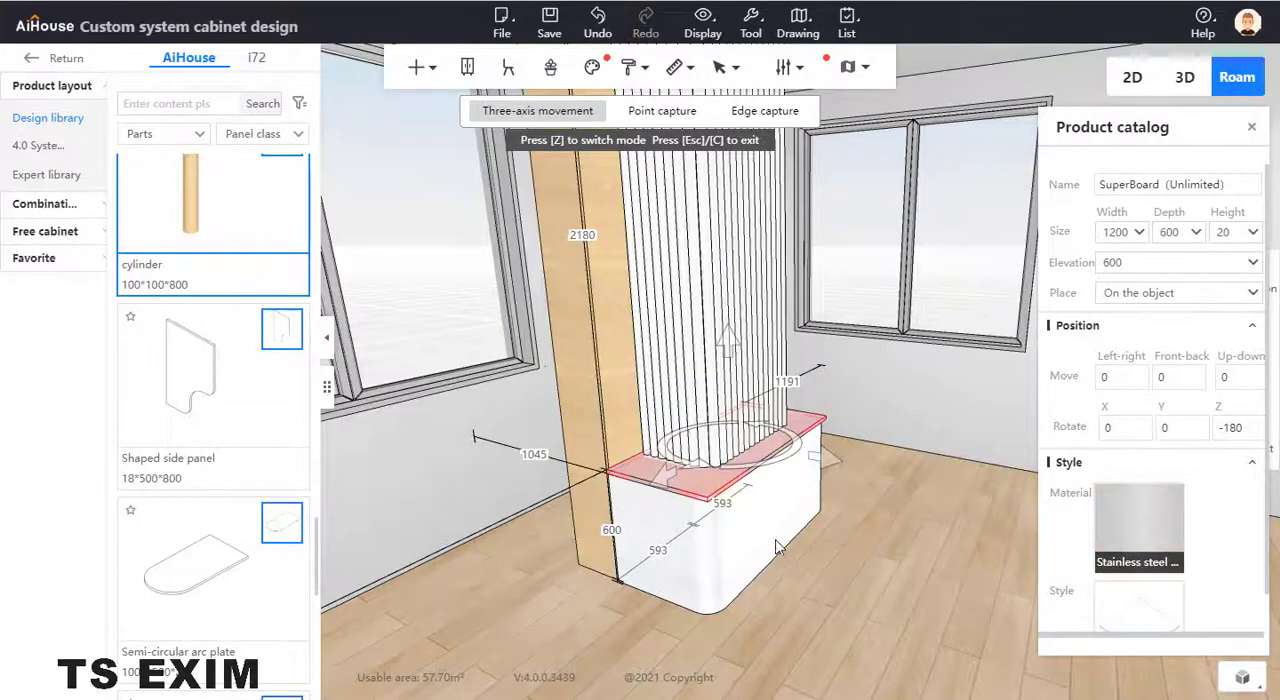
# - Copy the countertop board's stainless steel finish to the overhead board with the Format painter
pyautogui.rightClick(816, 432)
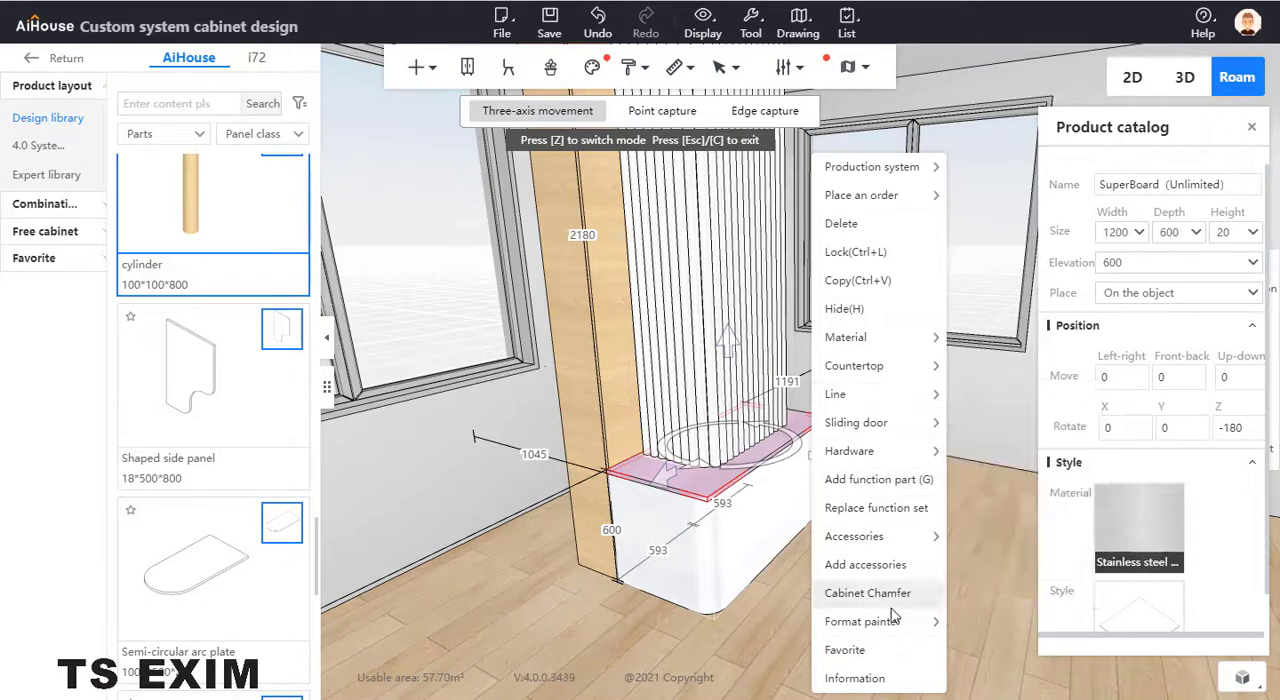
pyautogui.moveTo(930, 622)
pyautogui.click(985, 622)
pyautogui.moveTo(866, 363)
pyautogui.mouseDown()
pyautogui.moveTo(797, 200)
pyautogui.moveTo(871, 429)
pyautogui.moveTo(886, 412)
pyautogui.mouseUp()
pyautogui.click(868, 432)
pyautogui.rightClick(825, 352)
pyautogui.moveTo(825, 352); pyautogui.dragTo(700, 508)
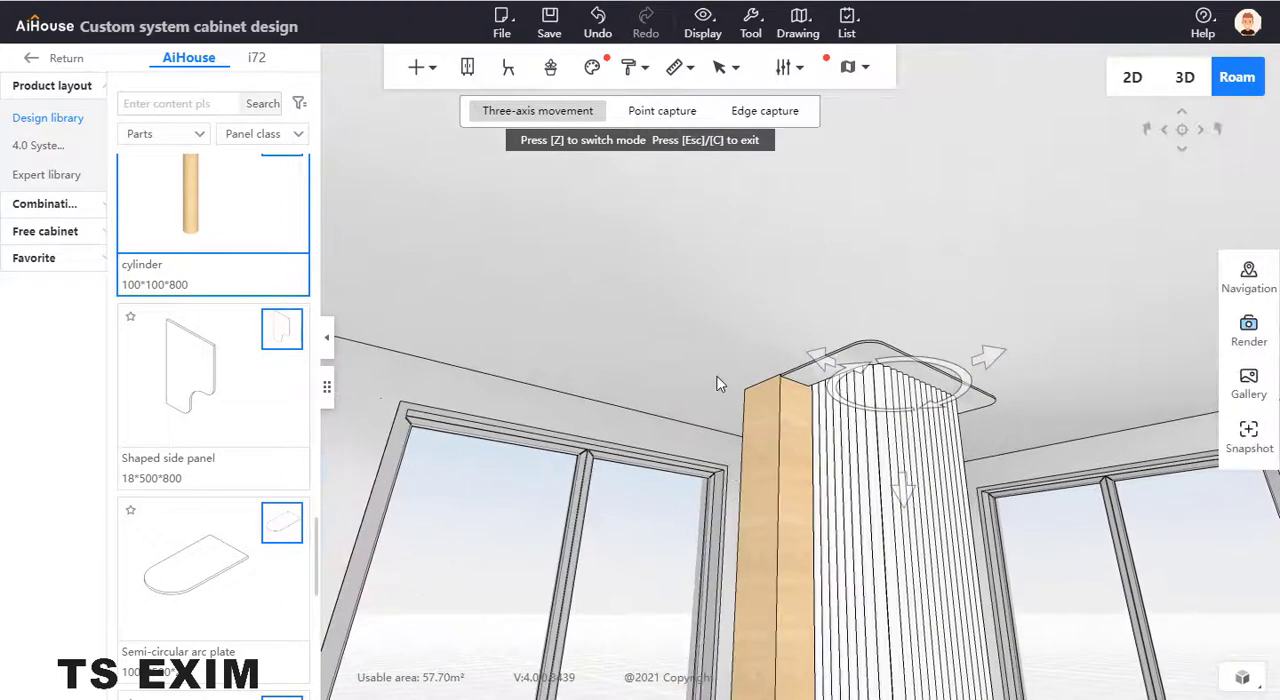
# - Apply the mirror glass material to the 300 x 300 mm column beside the posts
pyautogui.moveTo(717, 383); pyautogui.dragTo(737, 270)
pyautogui.click(734, 269)
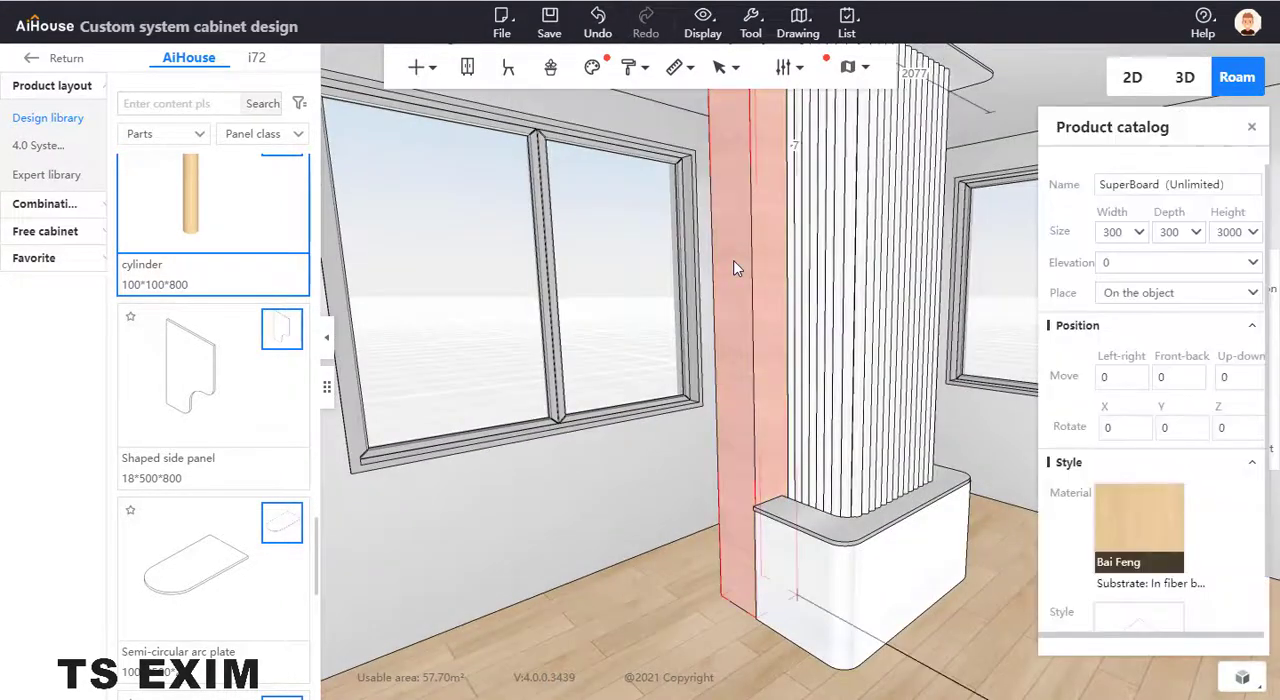
pyautogui.moveTo(1151, 551)
pyautogui.click(1140, 530)
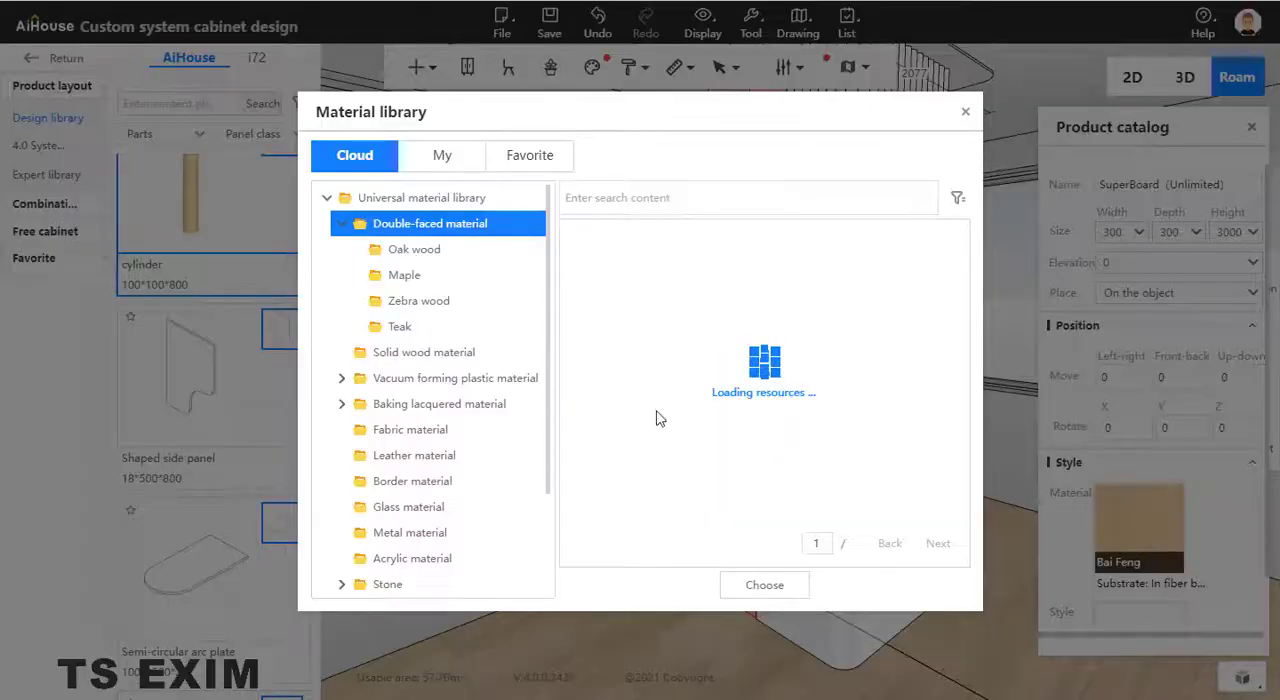
pyautogui.click(430, 528)
pyautogui.click(476, 507)
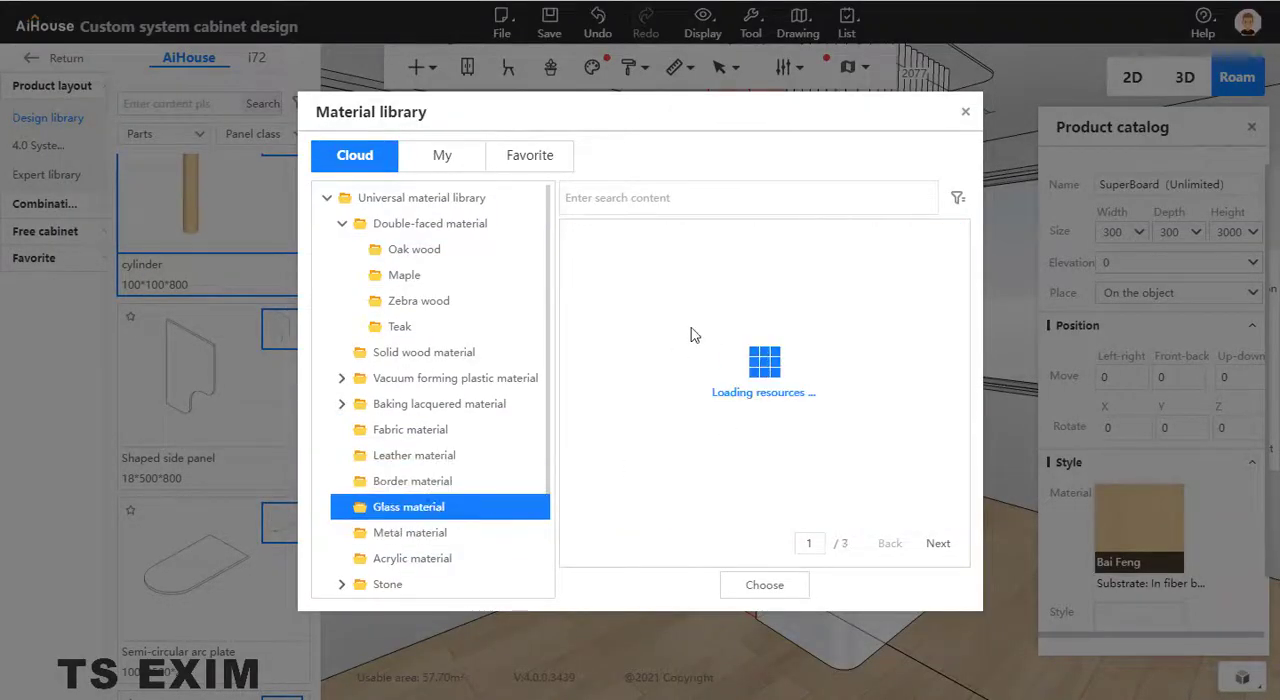
pyautogui.scroll(-1, 848, 461)
pyautogui.scroll(-2, 848, 461)
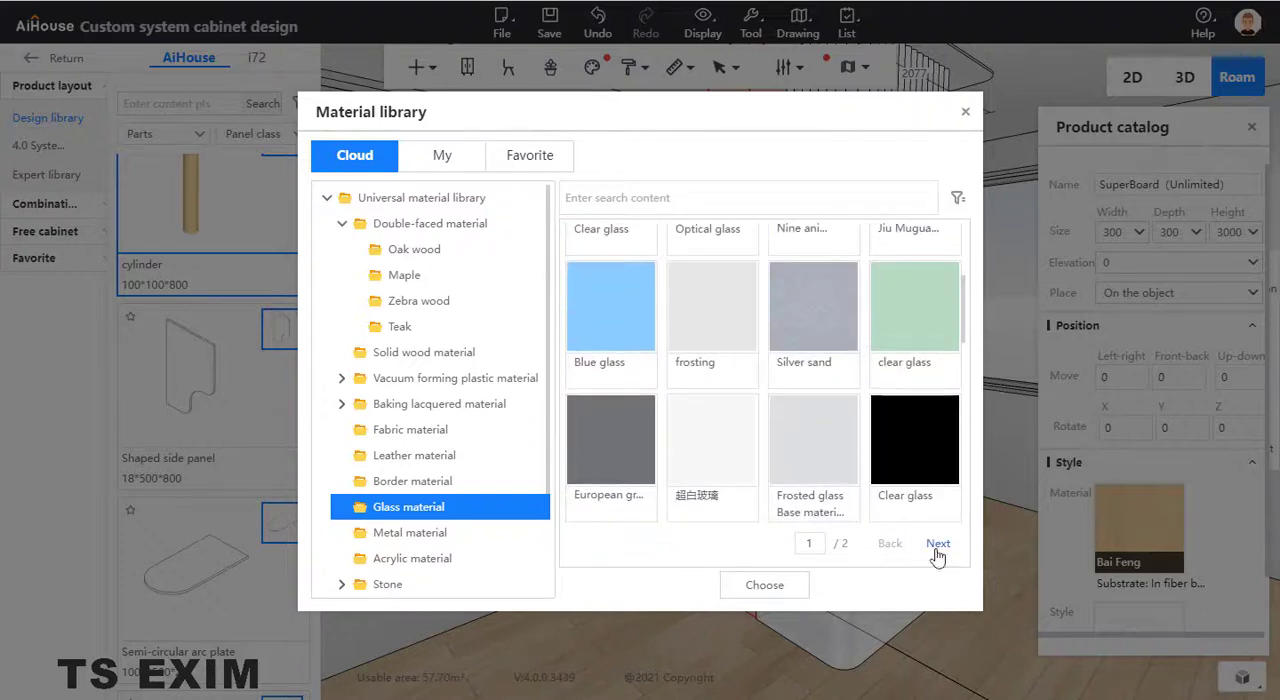
pyautogui.click(937, 545)
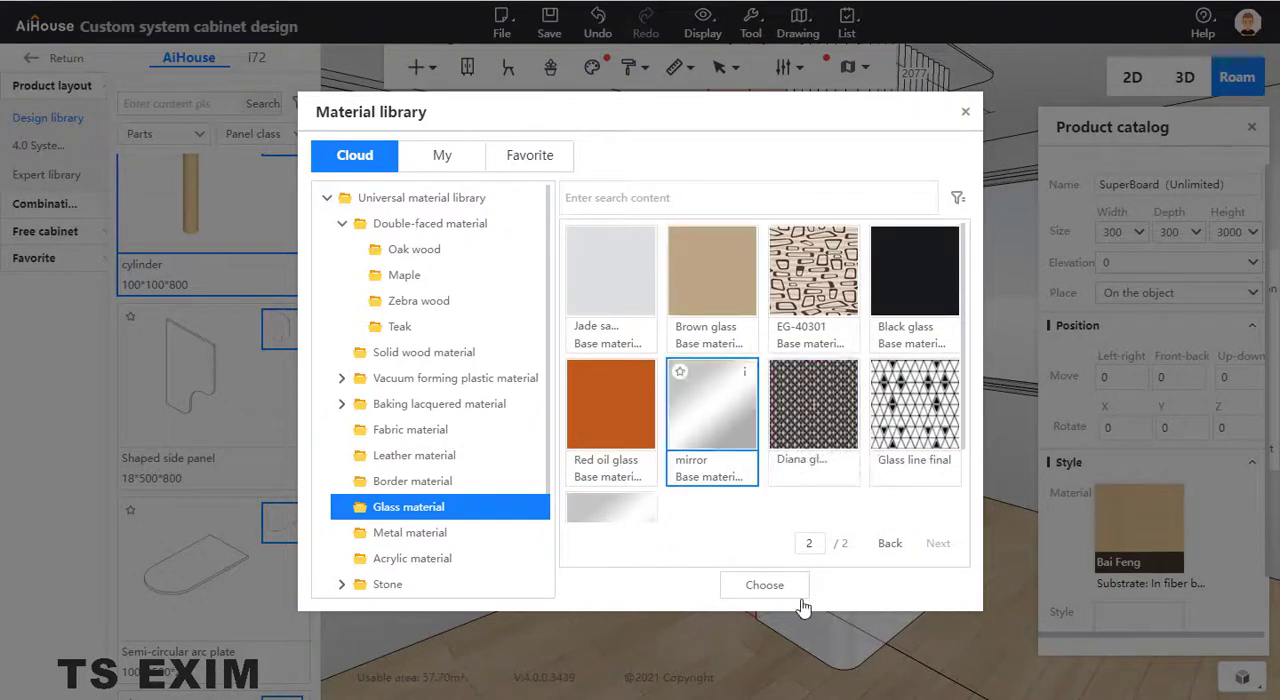
pyautogui.click(764, 584)
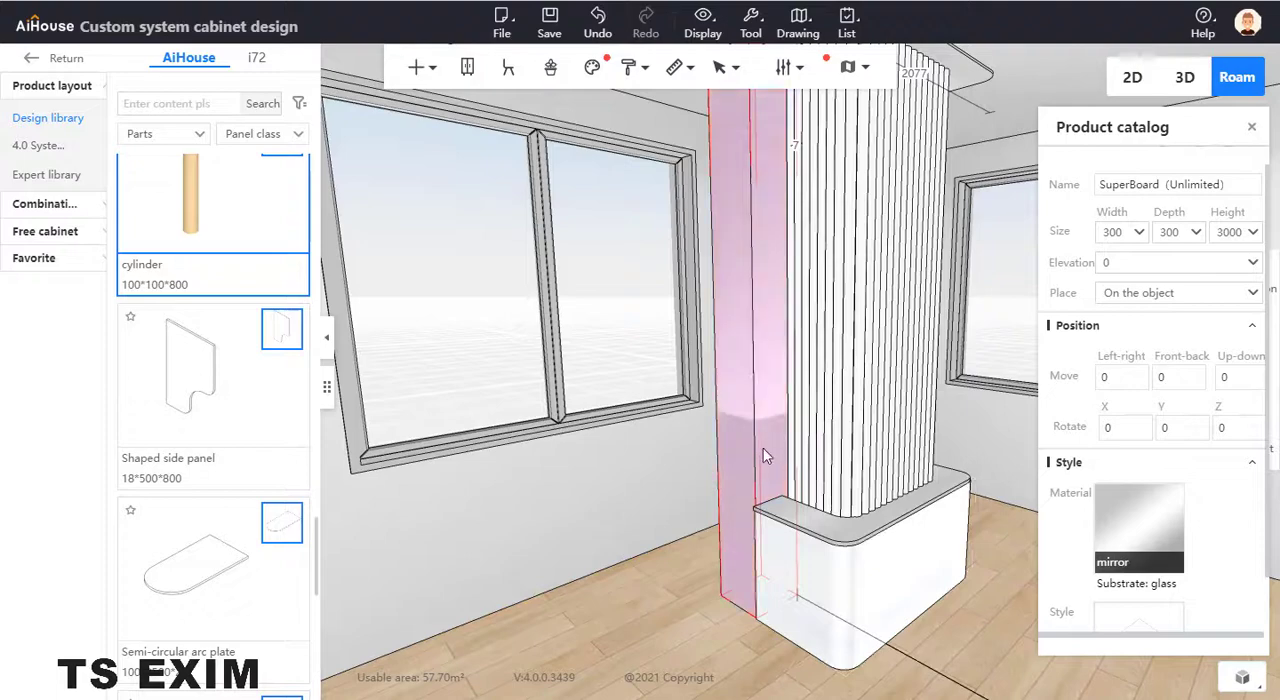
pyautogui.click(1255, 131)
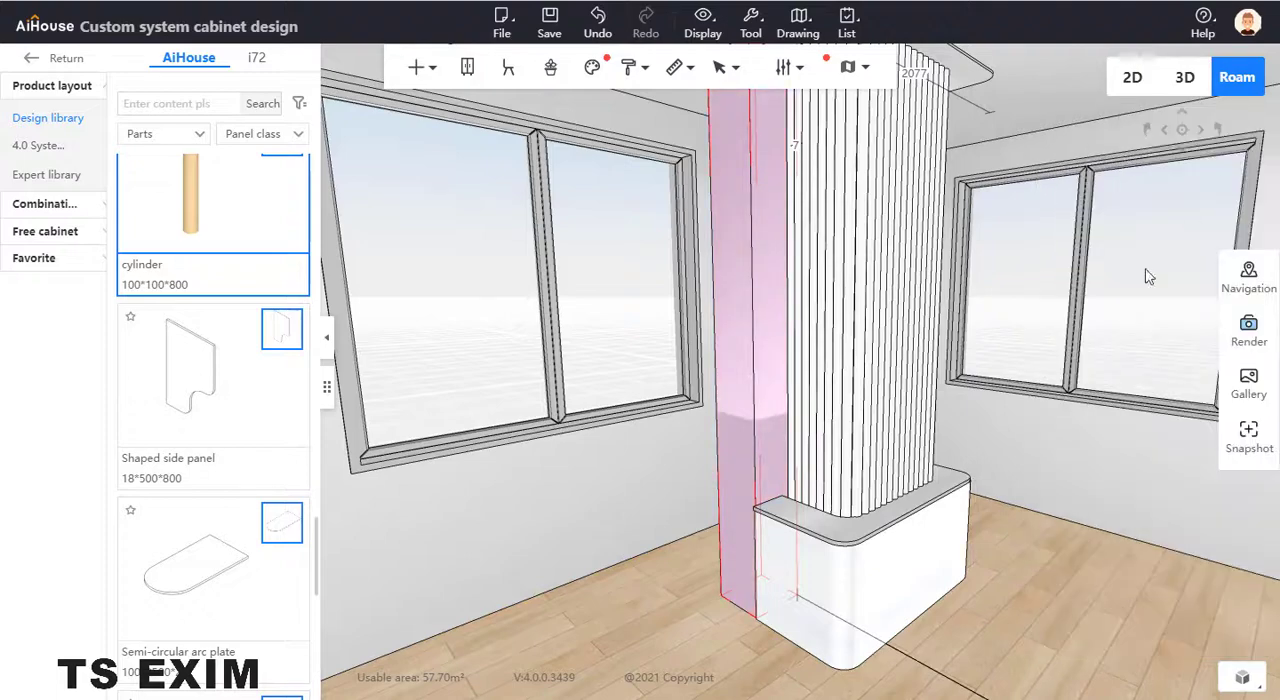
# - Leave the system cabinet design, open the standard rendering setup and frame the column with the widest lens
pyautogui.moveTo(1146, 400); pyautogui.dragTo(1084, 490)
pyautogui.click(1108, 438)
pyautogui.scroll(-4, 1109, 412)
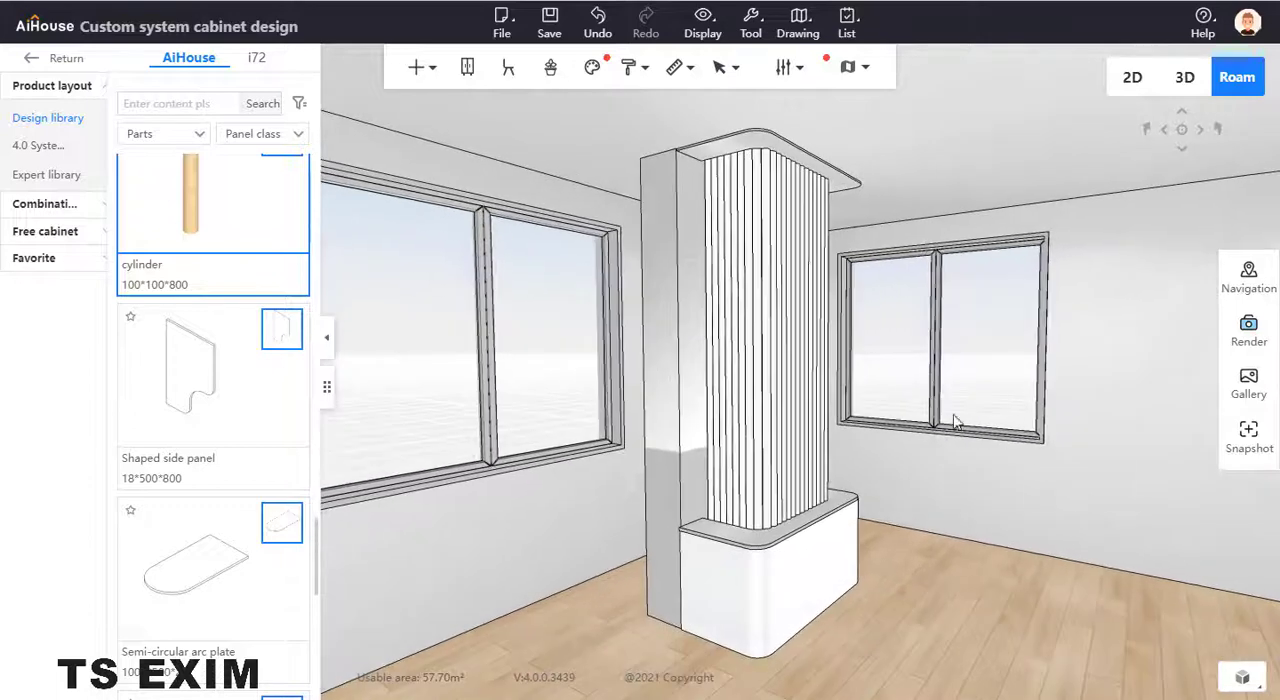
pyautogui.click(140, 60)
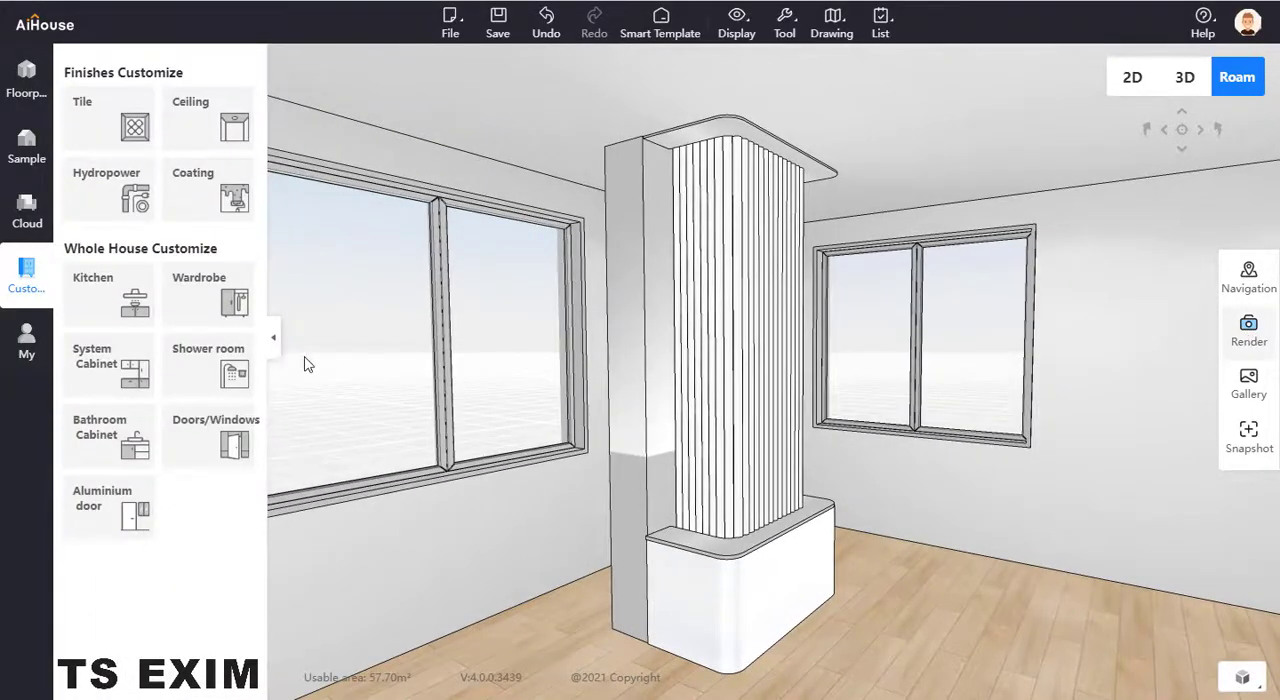
pyautogui.scroll(-5, 706, 350)
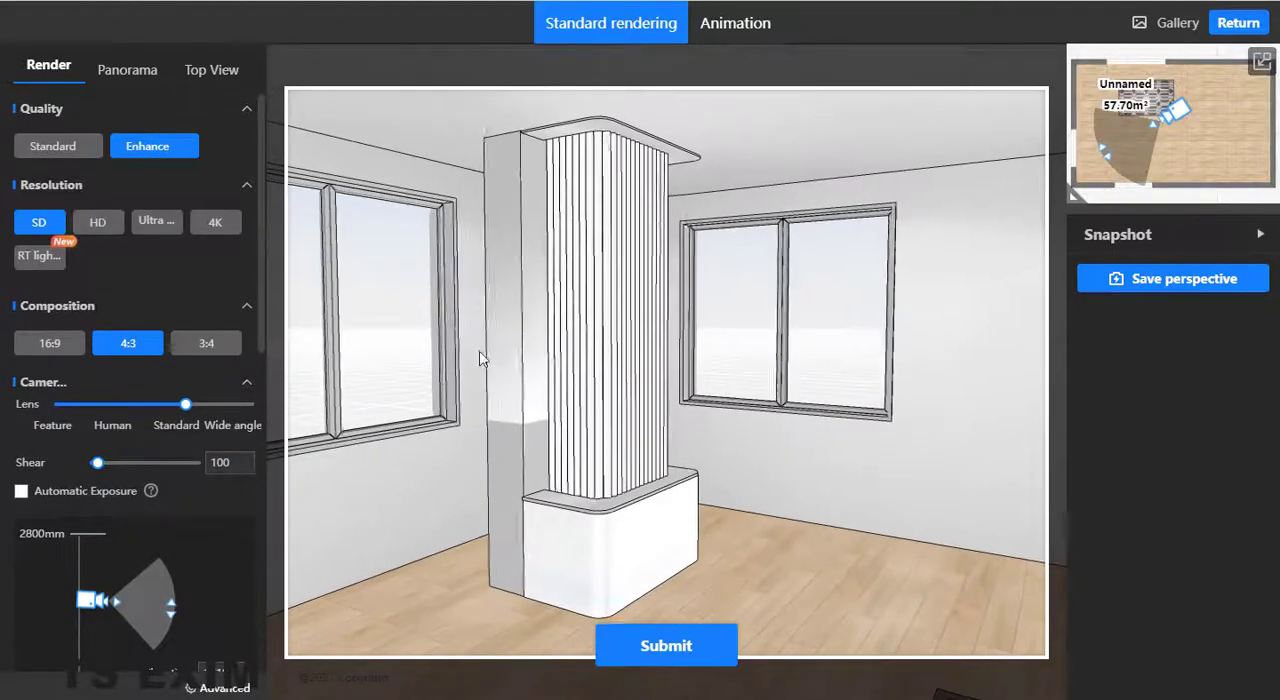
pyautogui.moveTo(188, 406); pyautogui.dragTo(470, 408)
pyautogui.scroll(2, 692, 373)
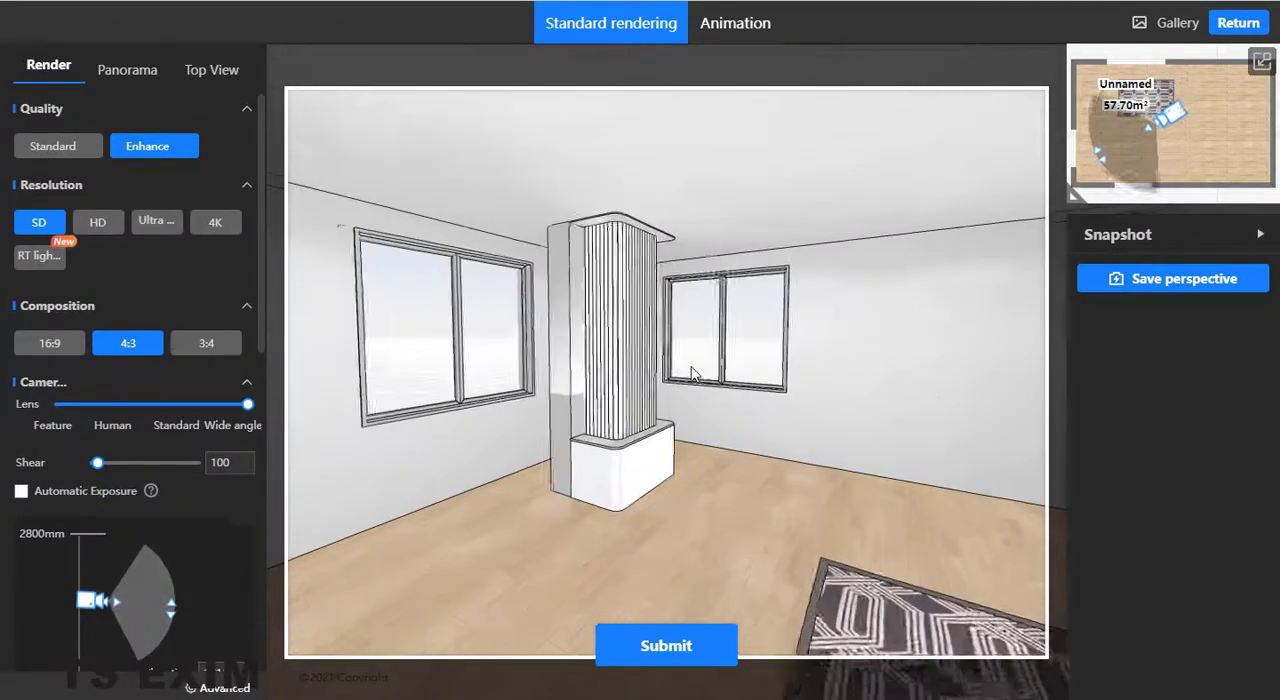
pyautogui.scroll(5, 692, 373)
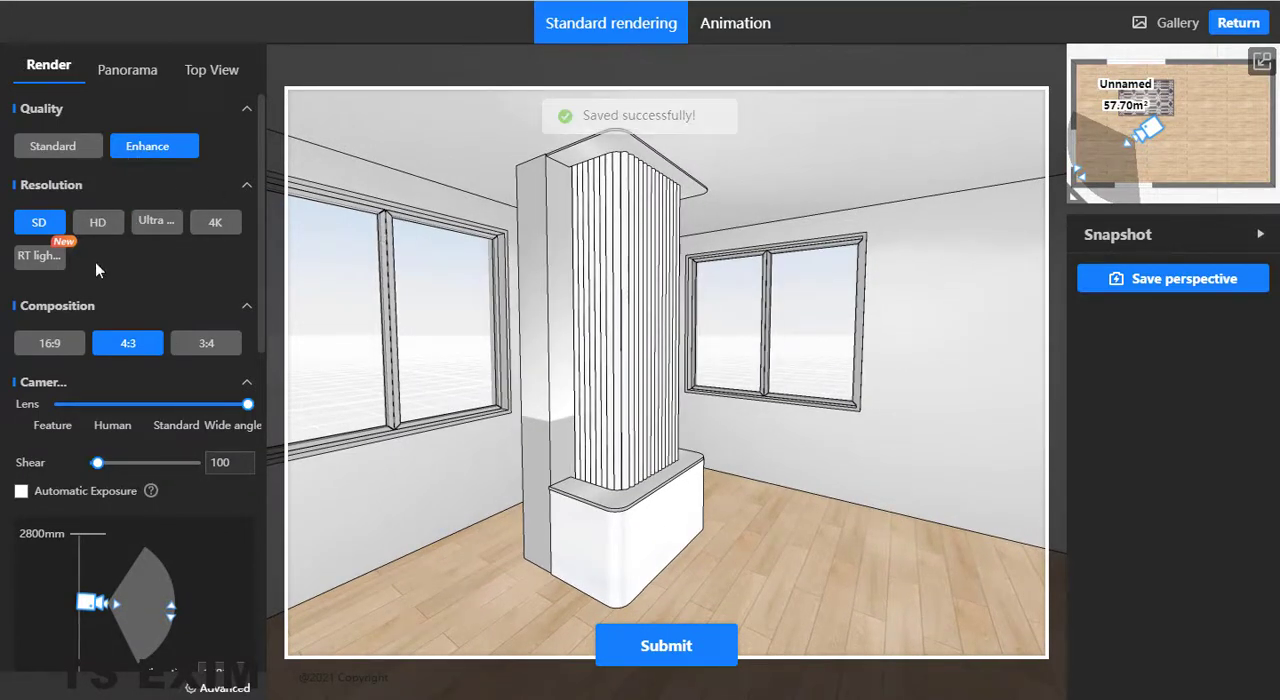
# - Set the render resolution to 4K with the Natural lighting template and submit the rendering
pyautogui.click(205, 222)
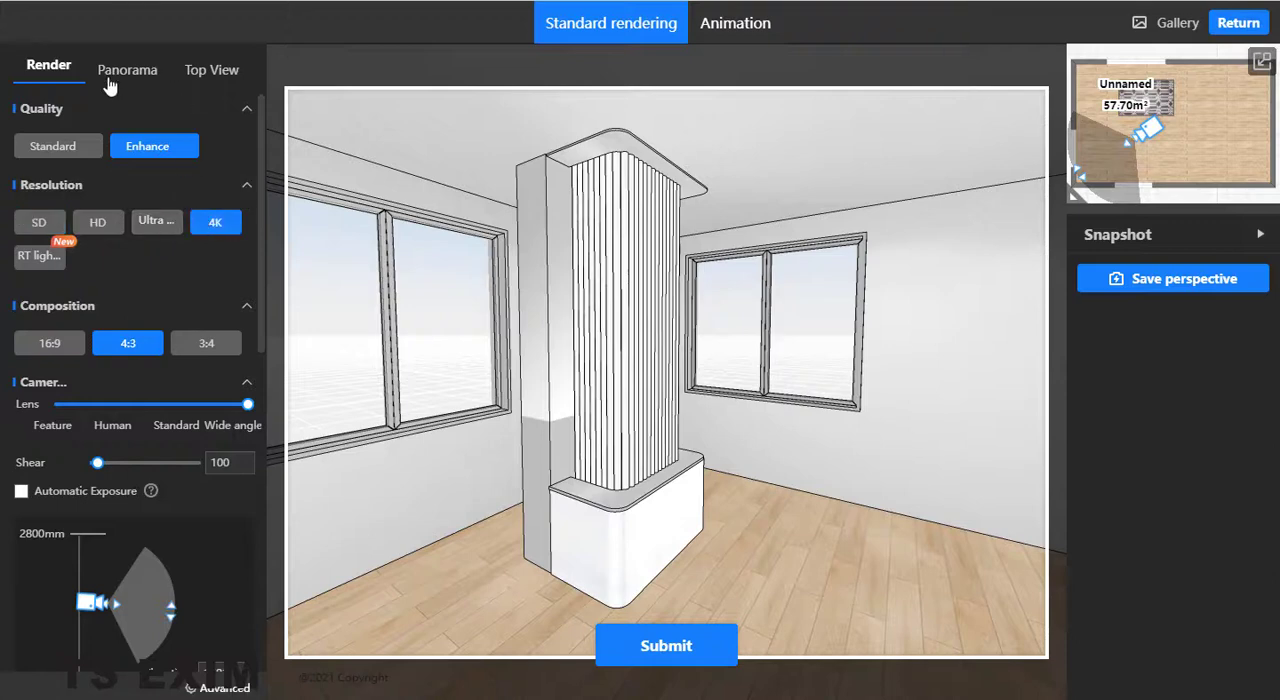
pyautogui.scroll(-3, 190, 531)
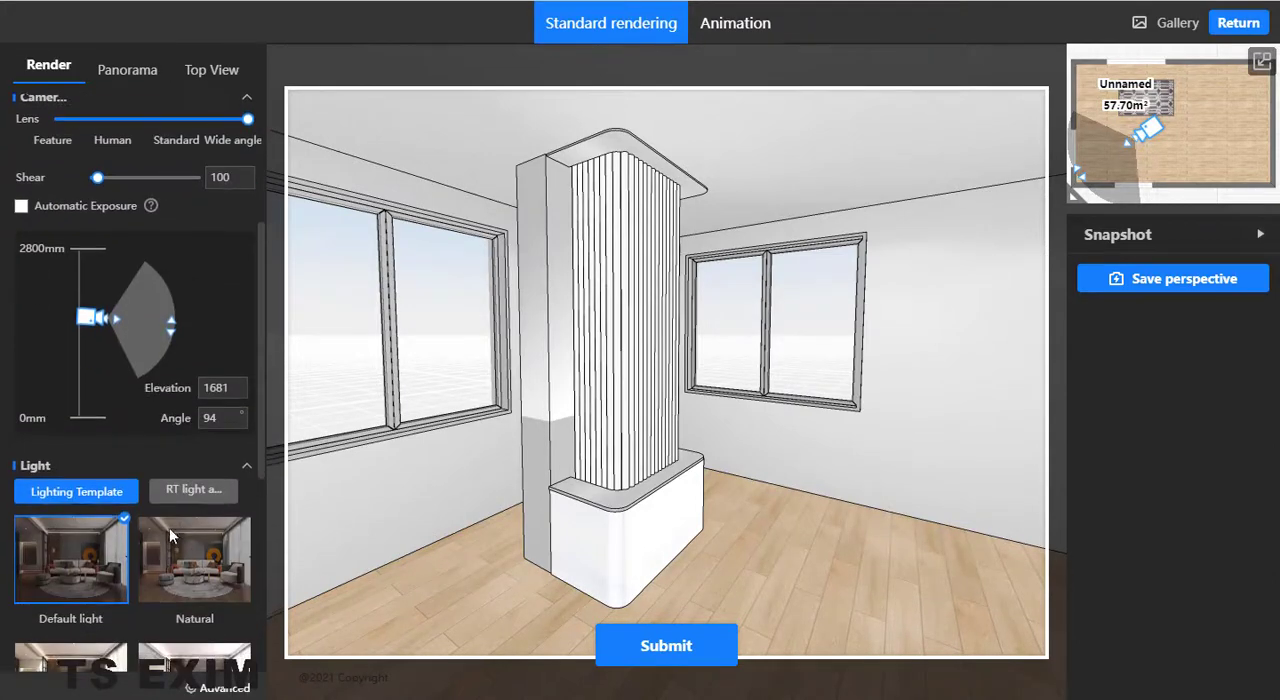
pyautogui.click(194, 576)
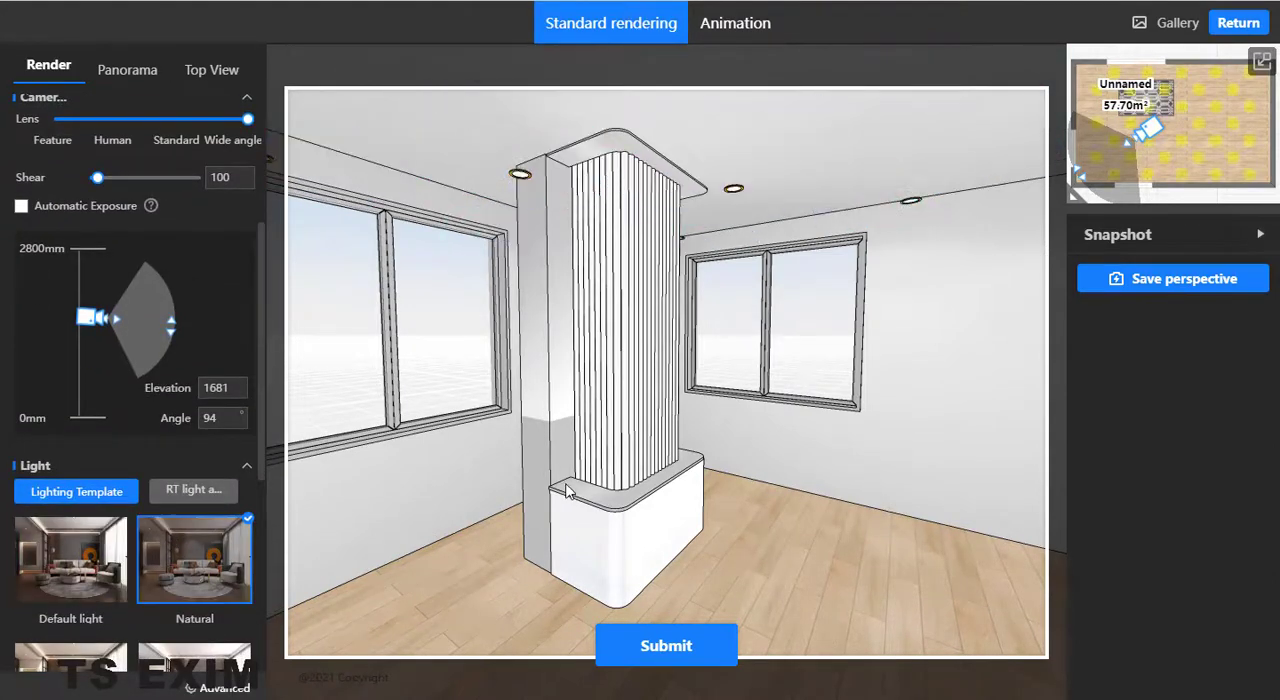
pyautogui.click(703, 638)
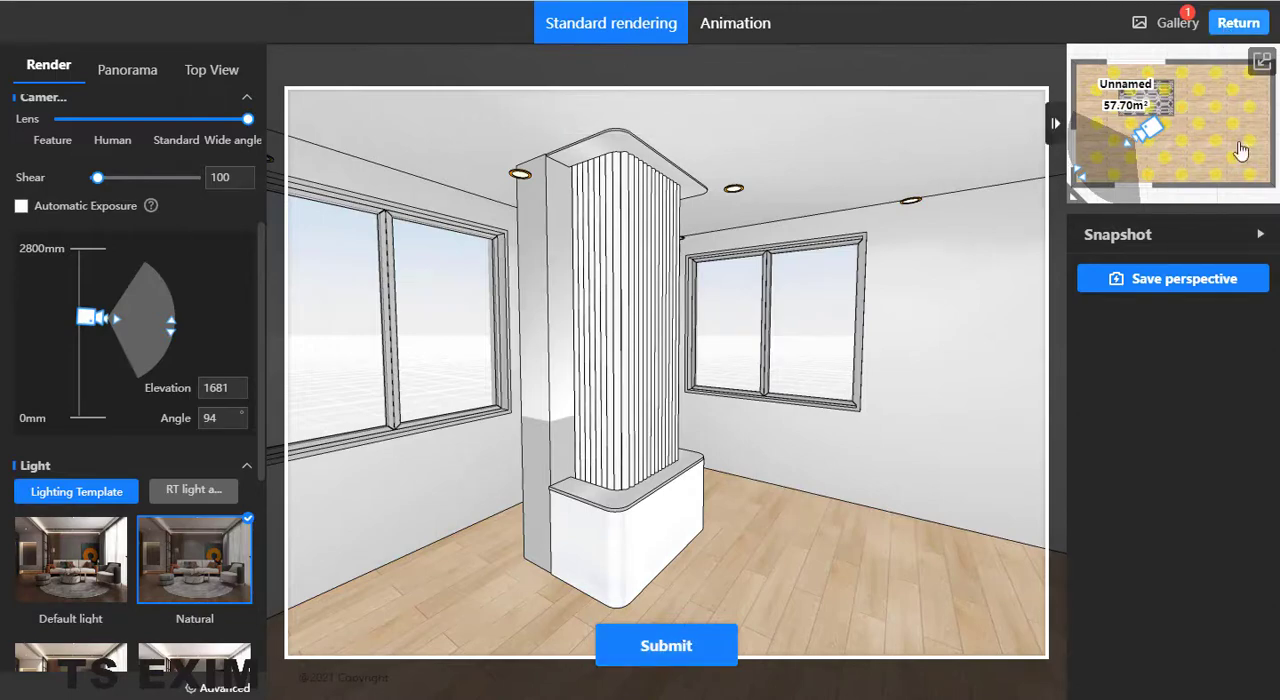
# - Return to the design and open the new 4K rendering from the full gallery
pyautogui.click(1236, 24)
pyautogui.click(1240, 383)
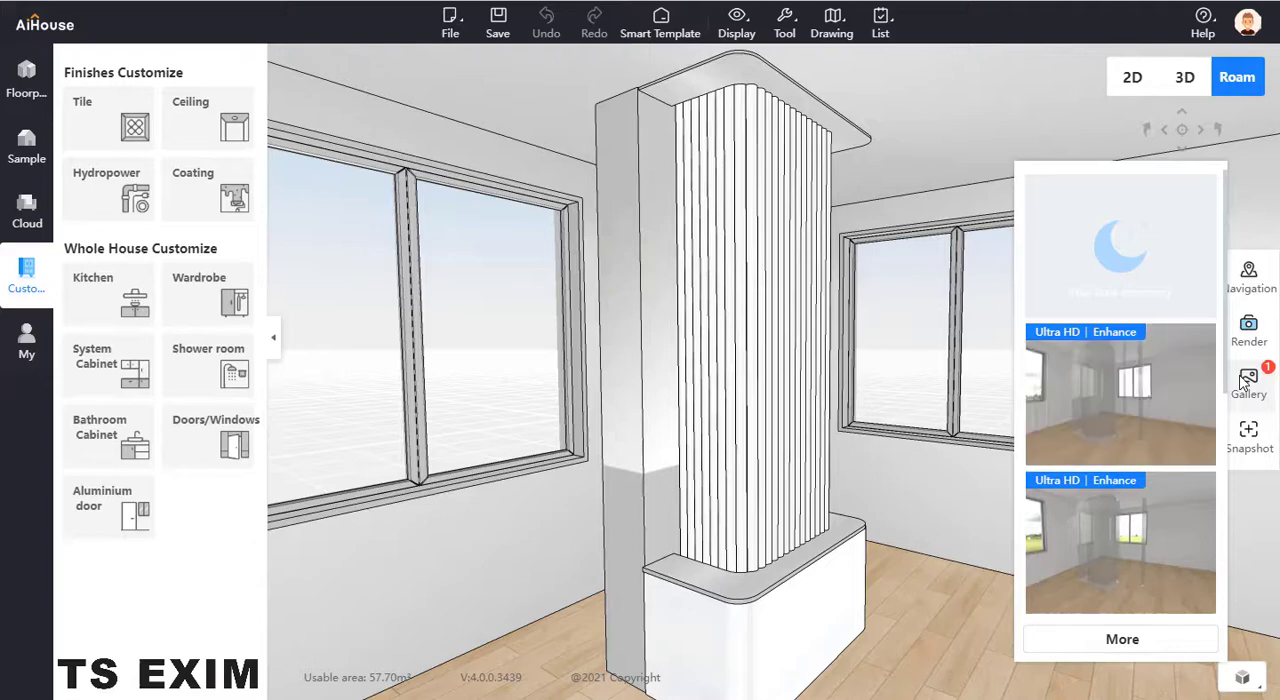
pyautogui.click(1248, 380)
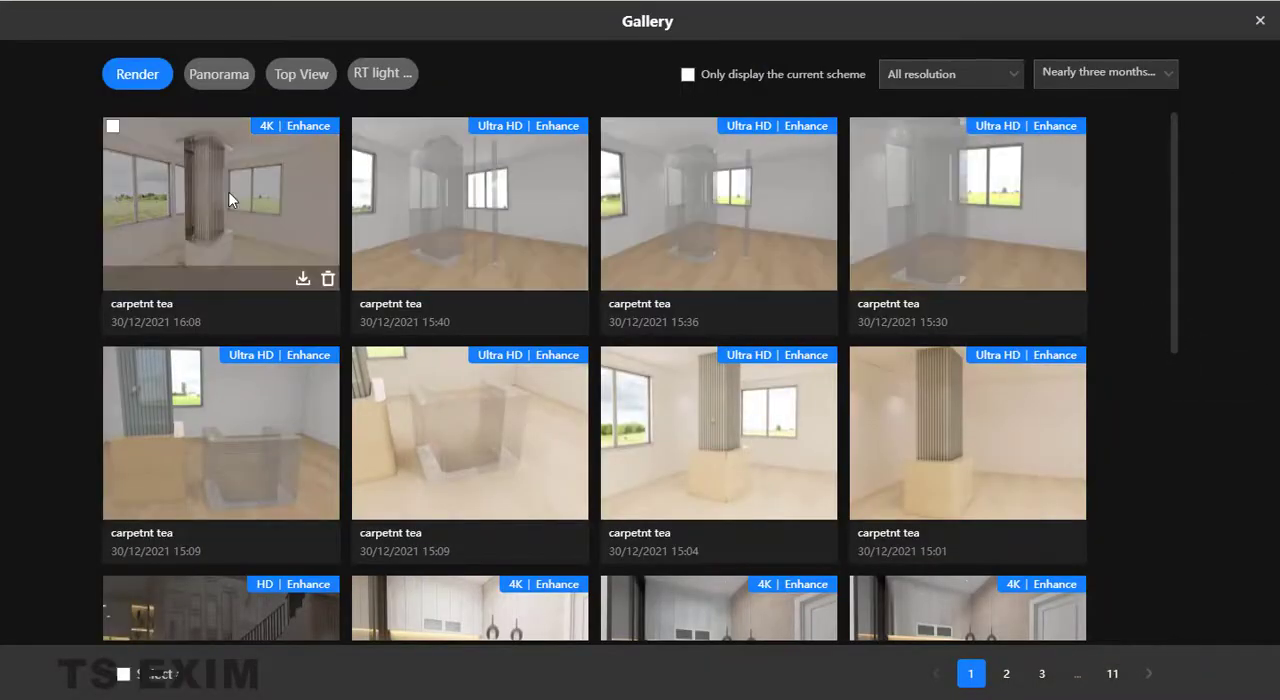
pyautogui.click(229, 200)
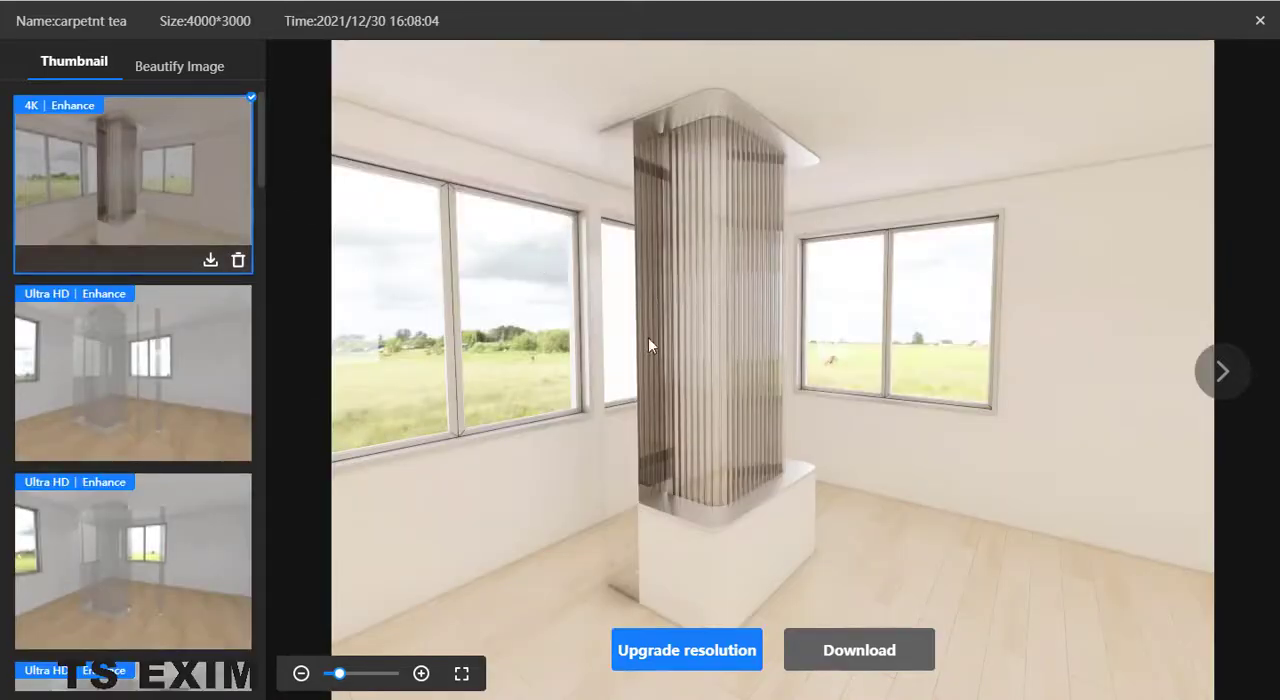